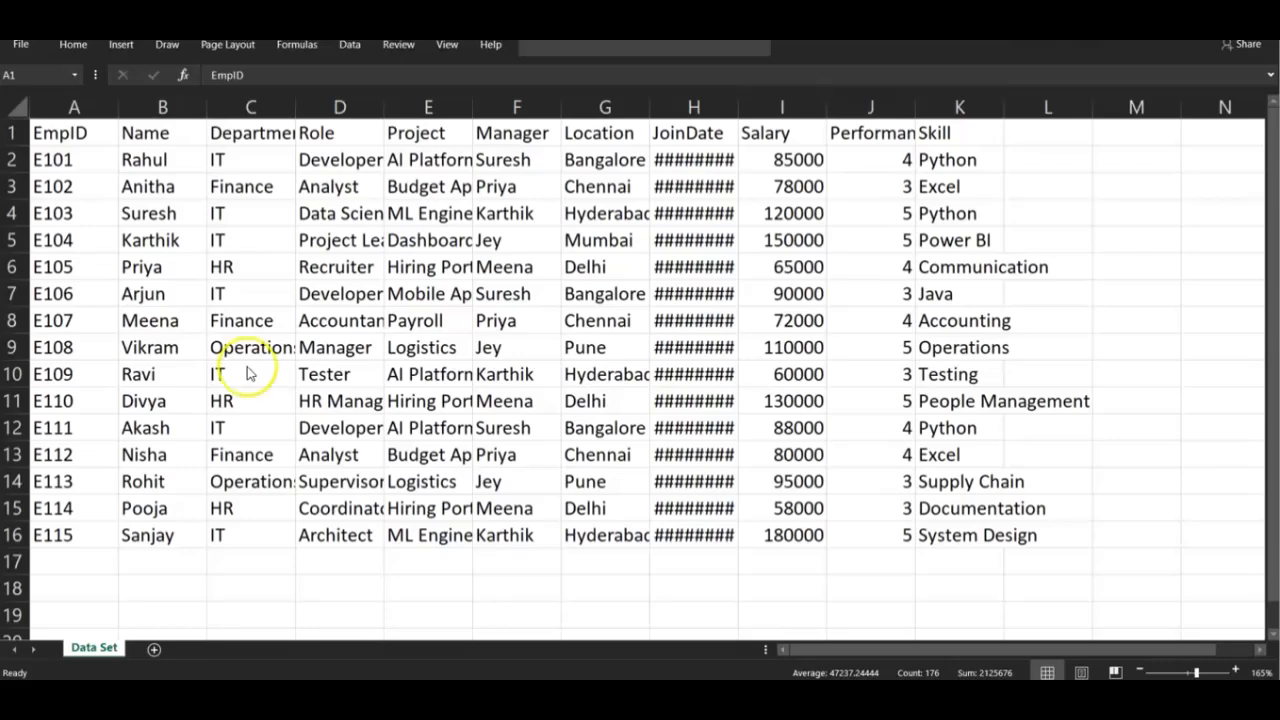
# Convert the range A1:K16 into a table with headers and autofit the JoinDate column
pyautogui.hotkey('ctrl', 'a')
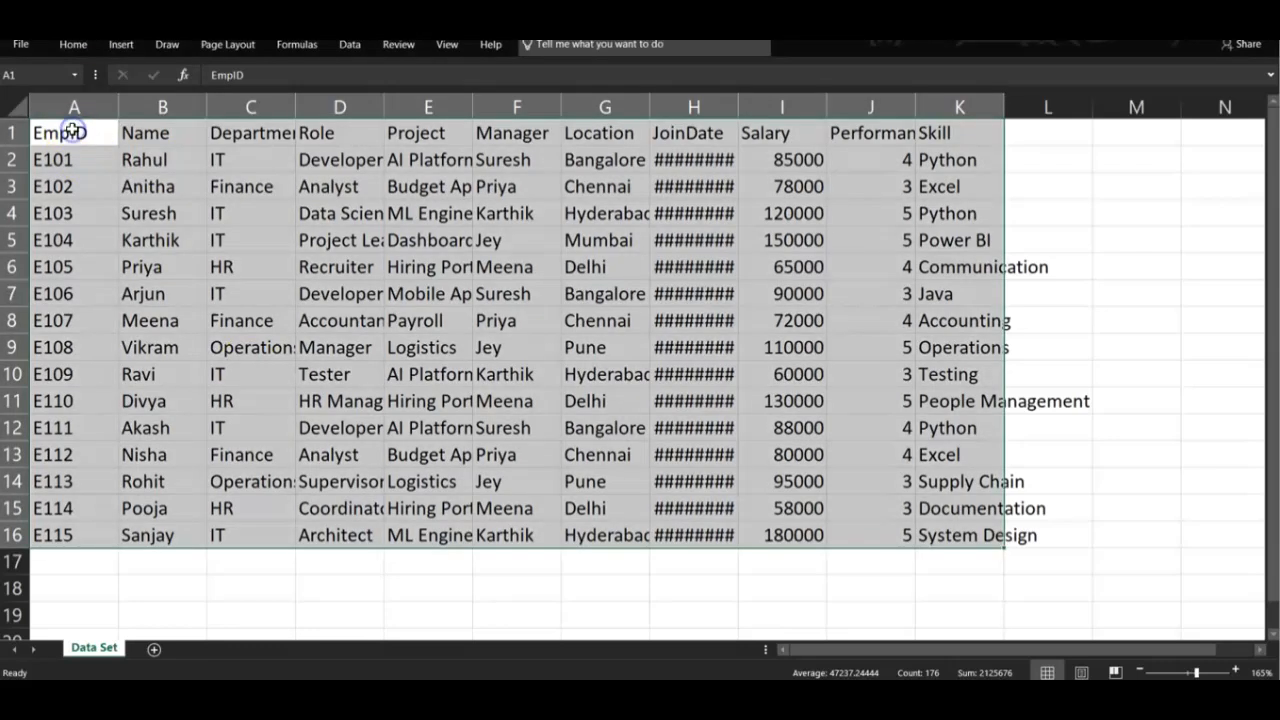
pyautogui.hotkey('ctrl', 't')
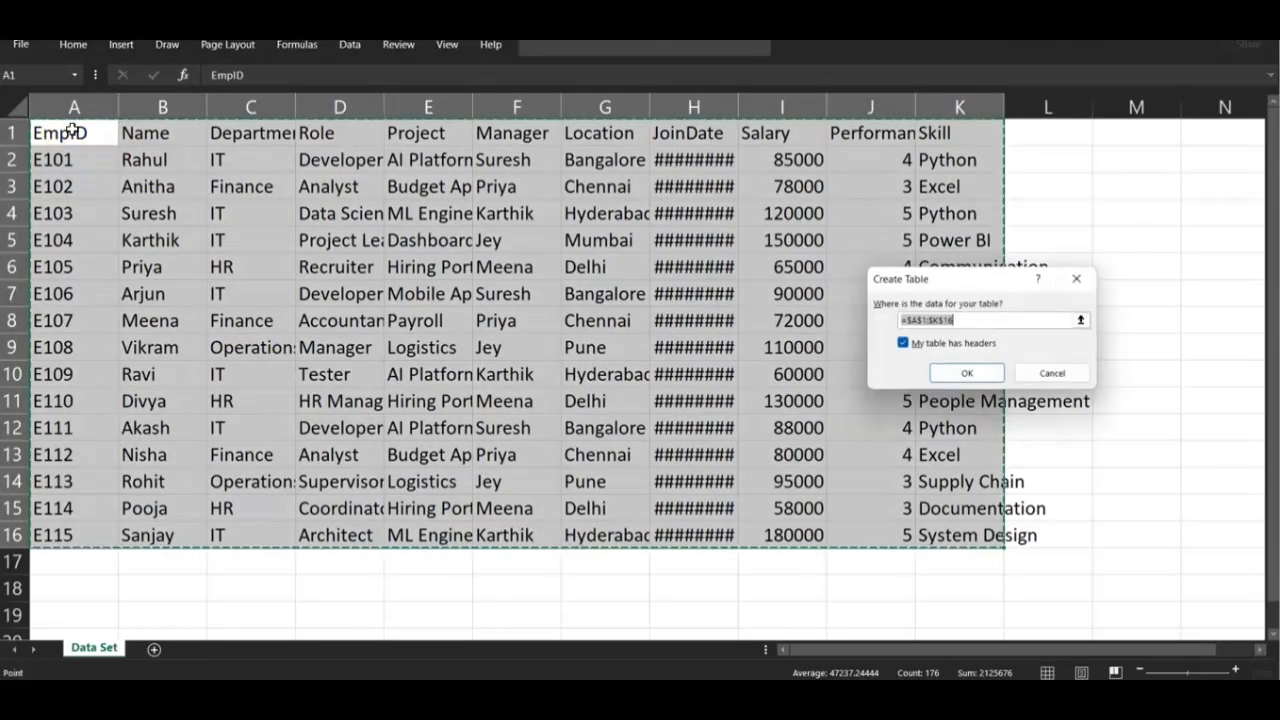
pyautogui.click(962, 375)
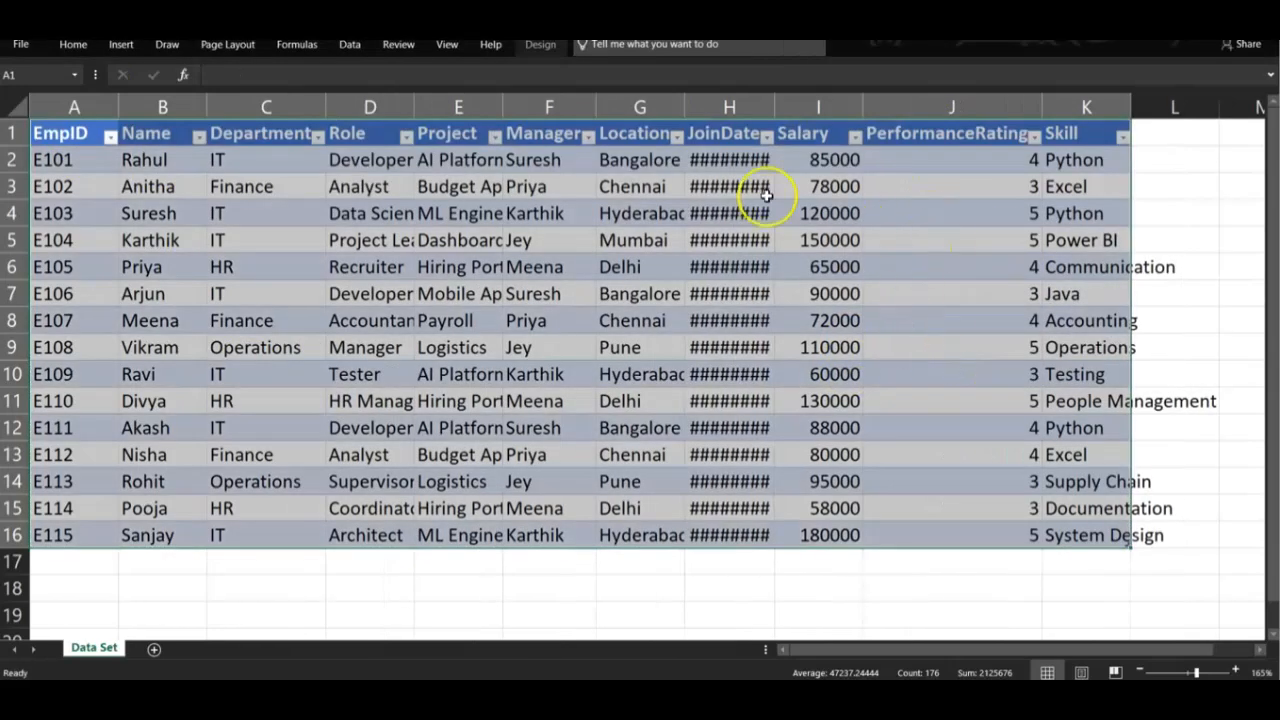
pyautogui.doubleClick(774, 105)
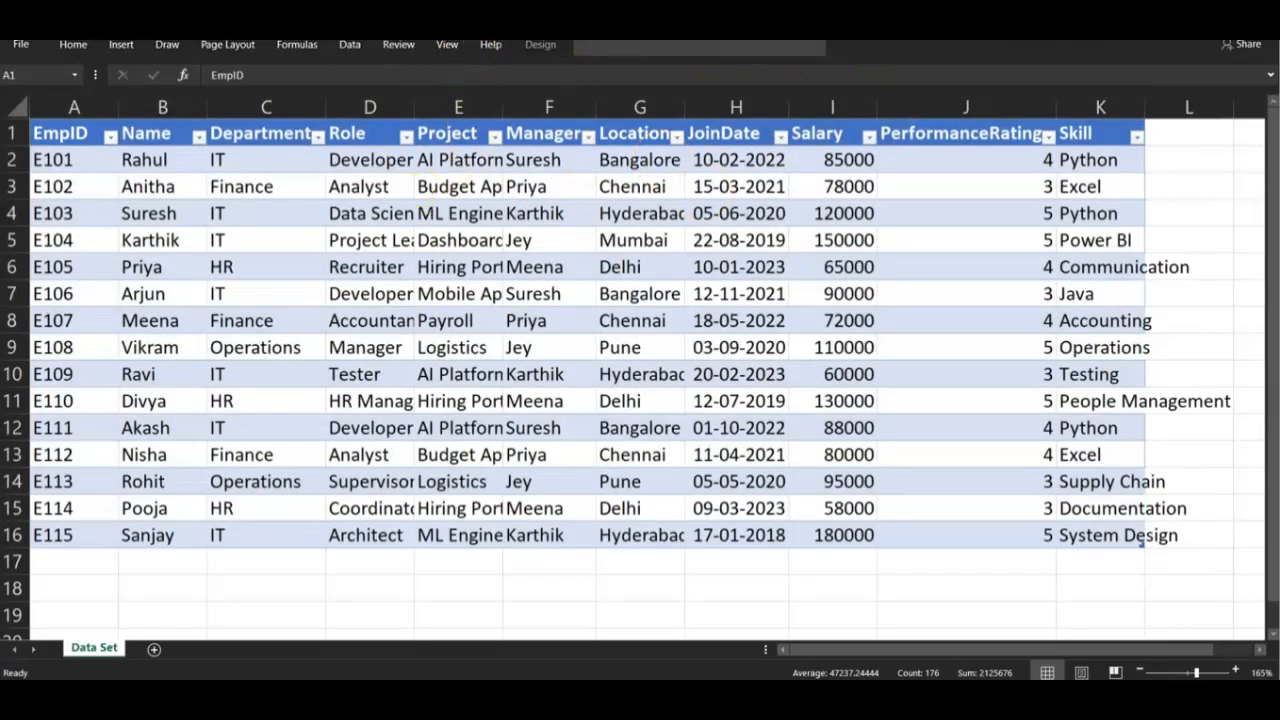
# Name the table EmployeeTable in its table properties
pyautogui.click(541, 47)
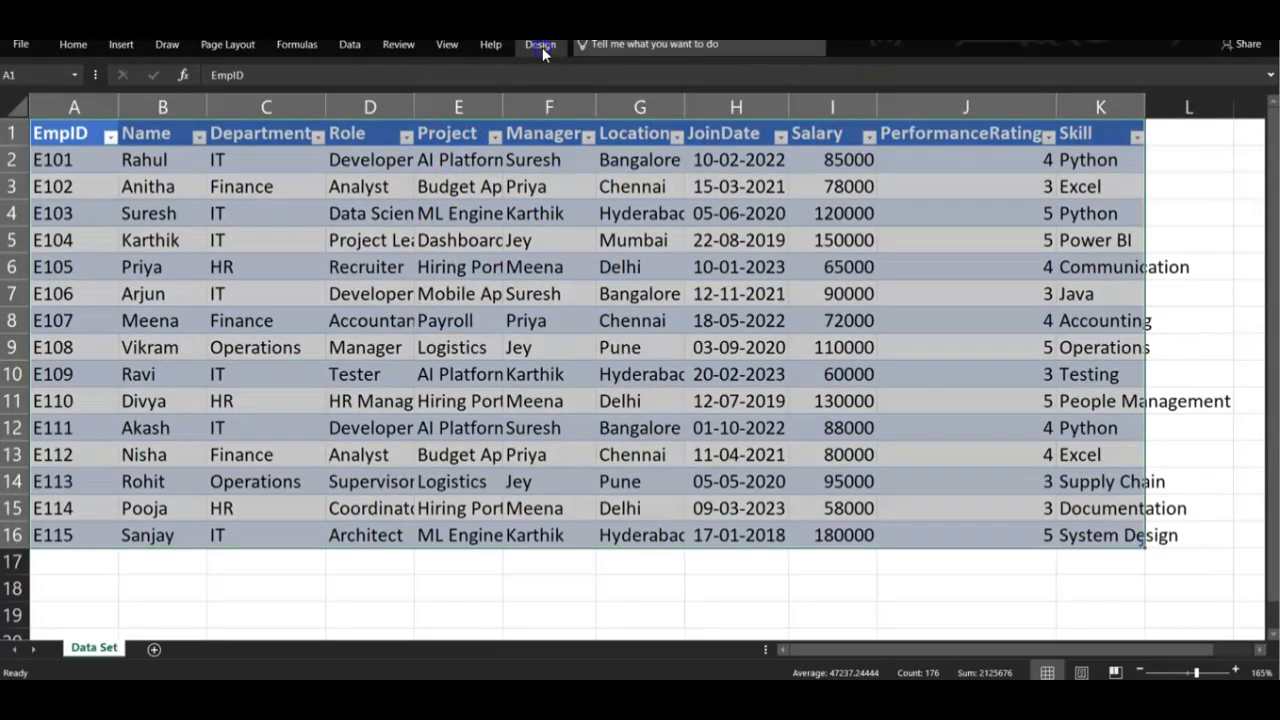
pyautogui.click(542, 47)
pyautogui.click(29, 88)
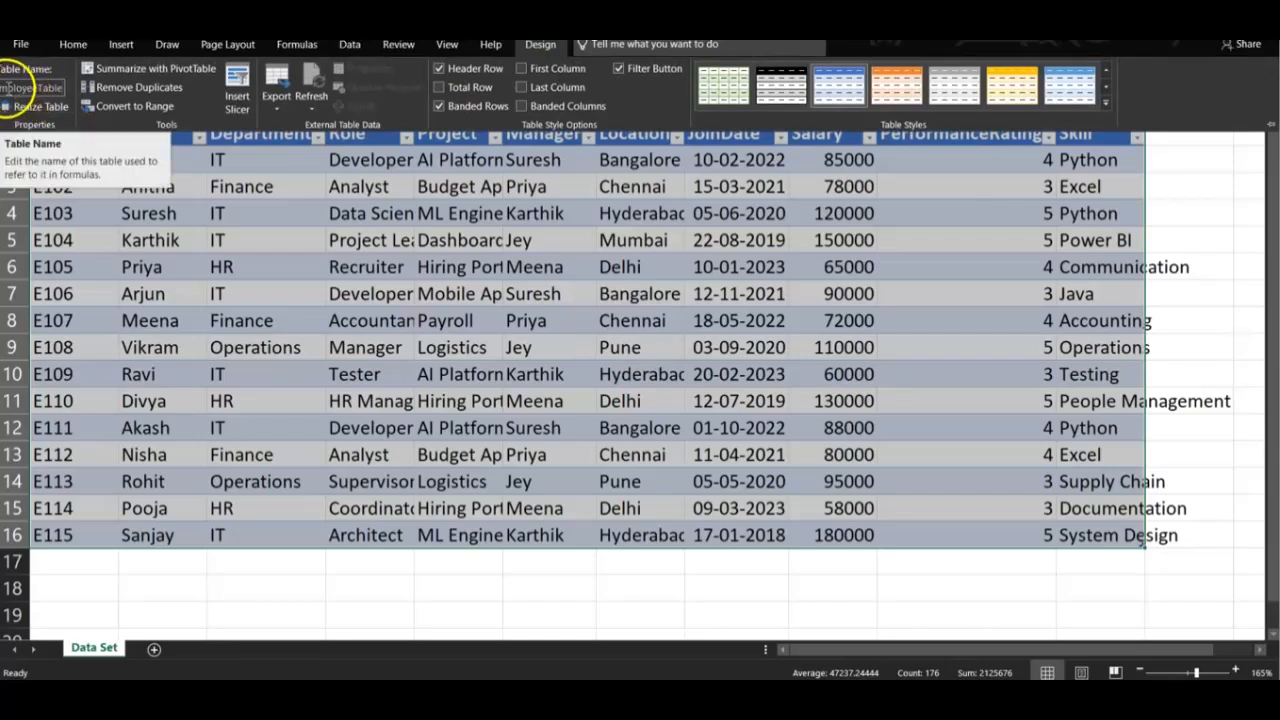
pyautogui.press('Return')
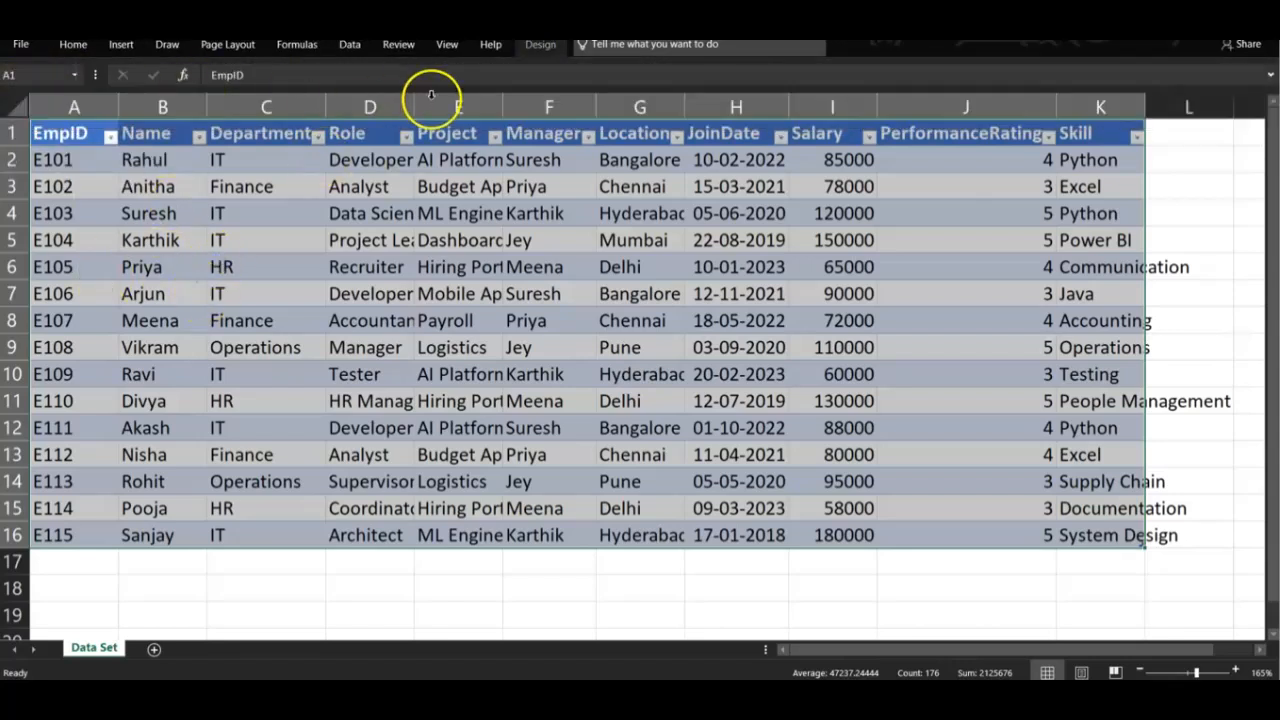
# Autofit the widths of all columns on the Data Set sheet and check the table across to the Skill column
pyautogui.click(17, 104)
pyautogui.doubleClick(116, 104)
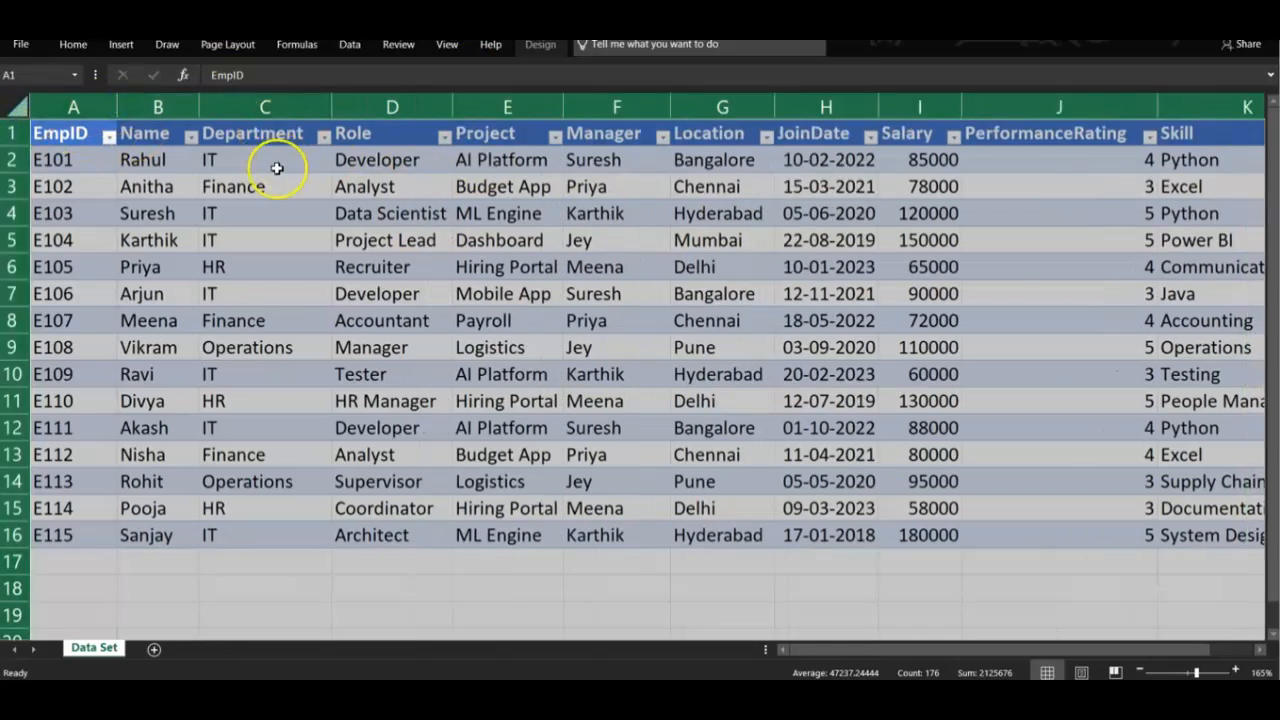
pyautogui.click(593, 293)
pyautogui.hscroll(3, 820, 286)
pyautogui.hscroll(1, 818, 285)
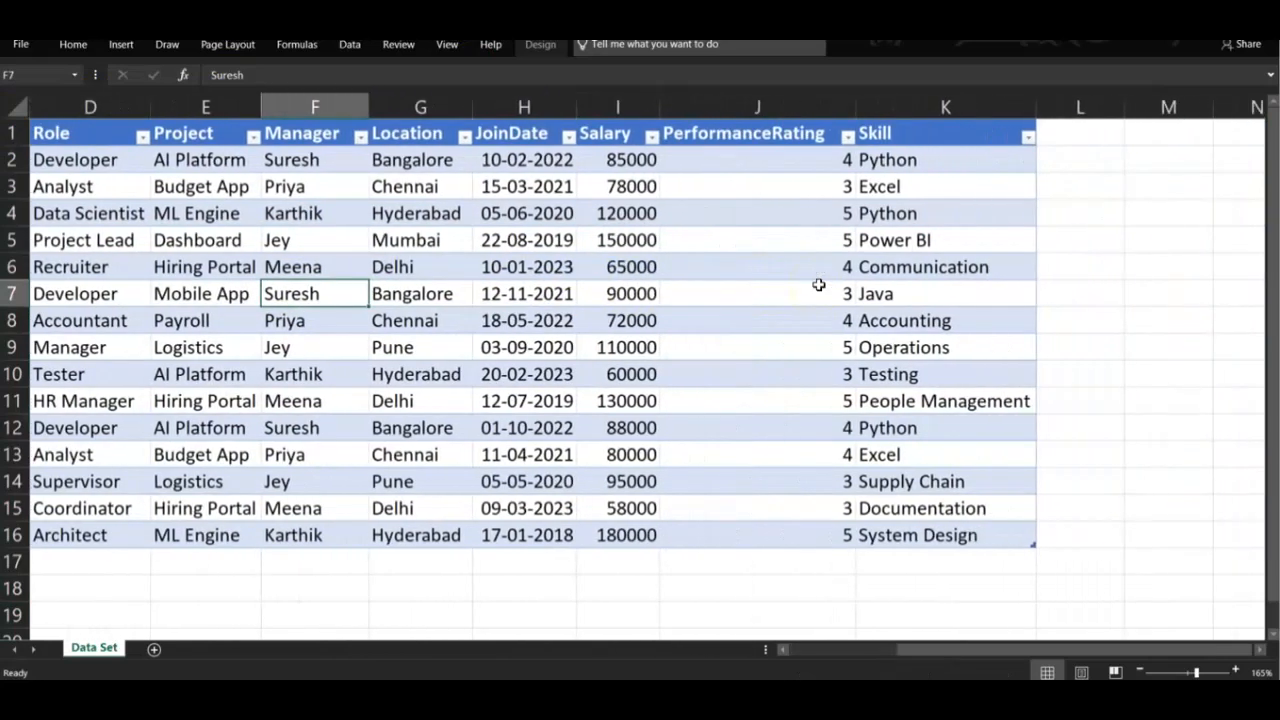
pyautogui.hscroll(-4, 818, 285)
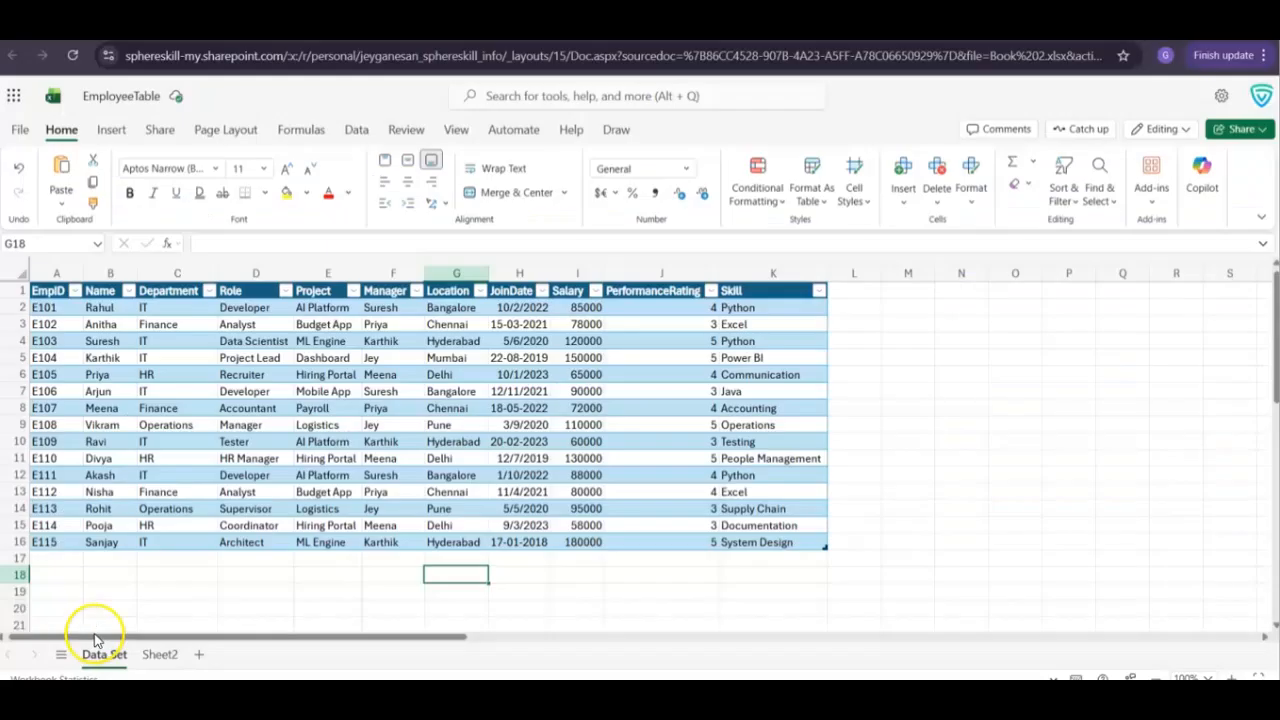
# Rename Sheet2 to Sort in the EmployeeTable workbook in Excel for the web
pyautogui.click(158, 656)
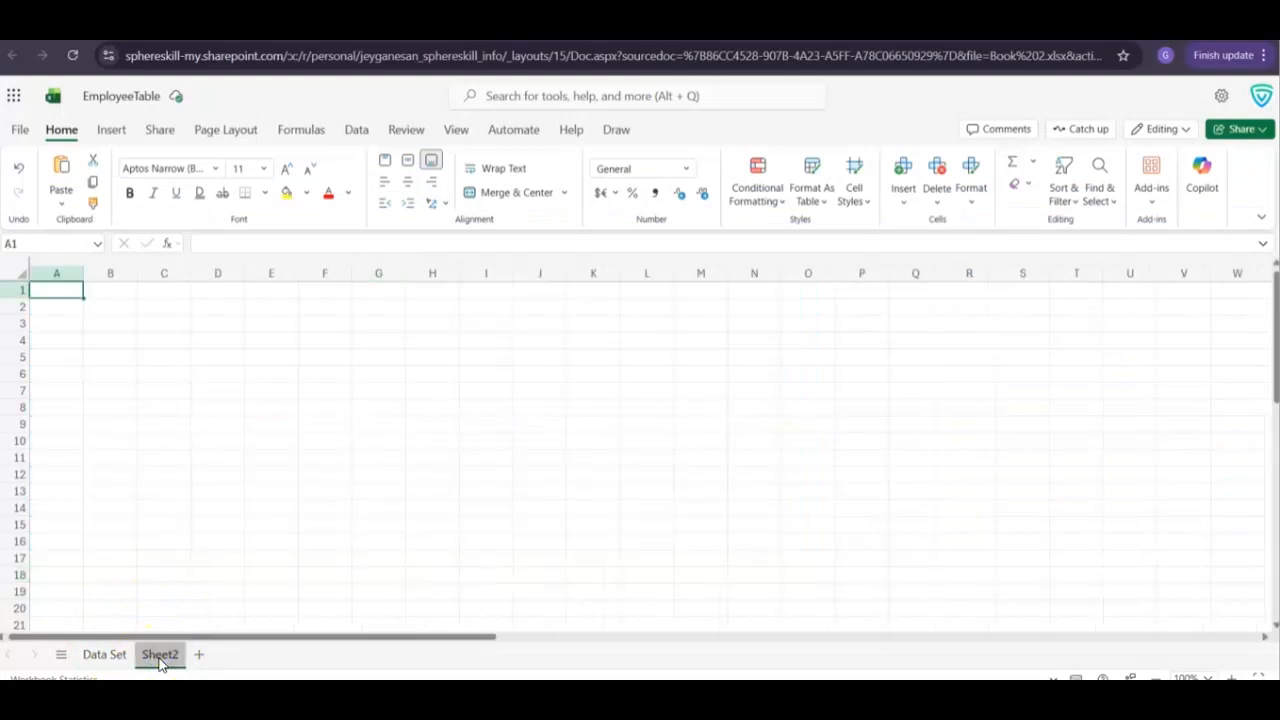
pyautogui.rightClick(160, 660)
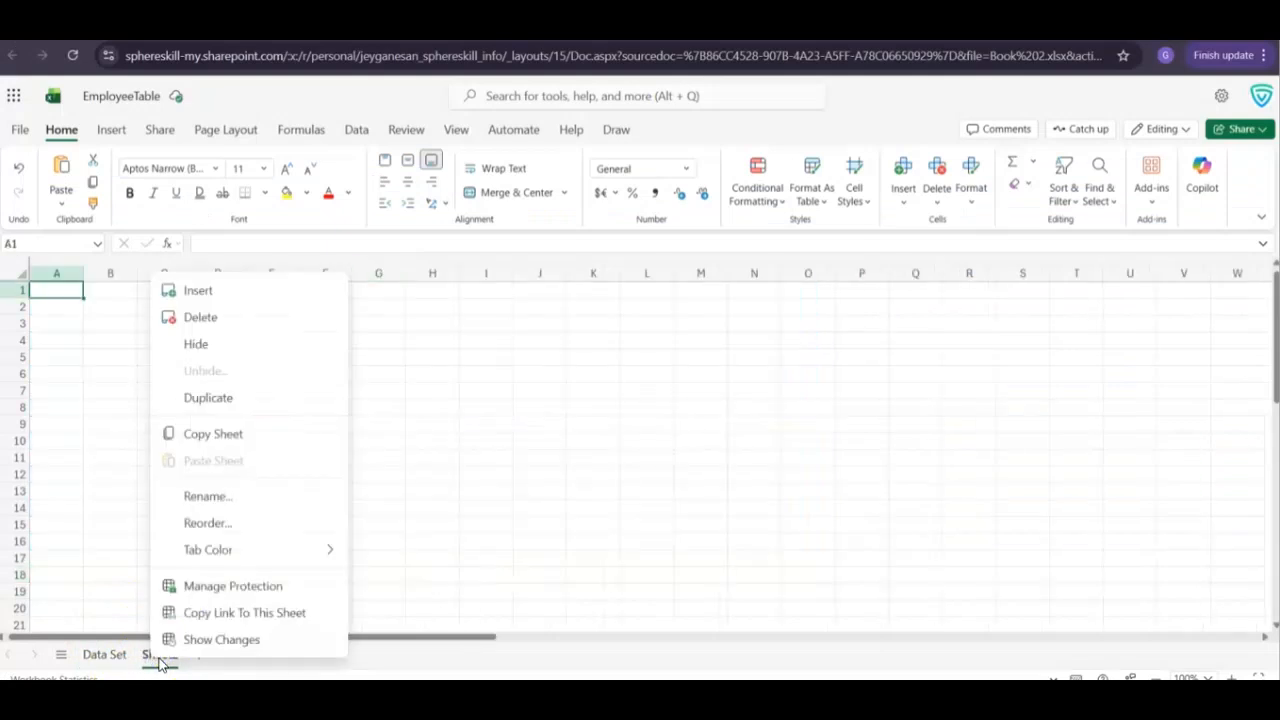
pyautogui.click(196, 499)
pyautogui.write('So')
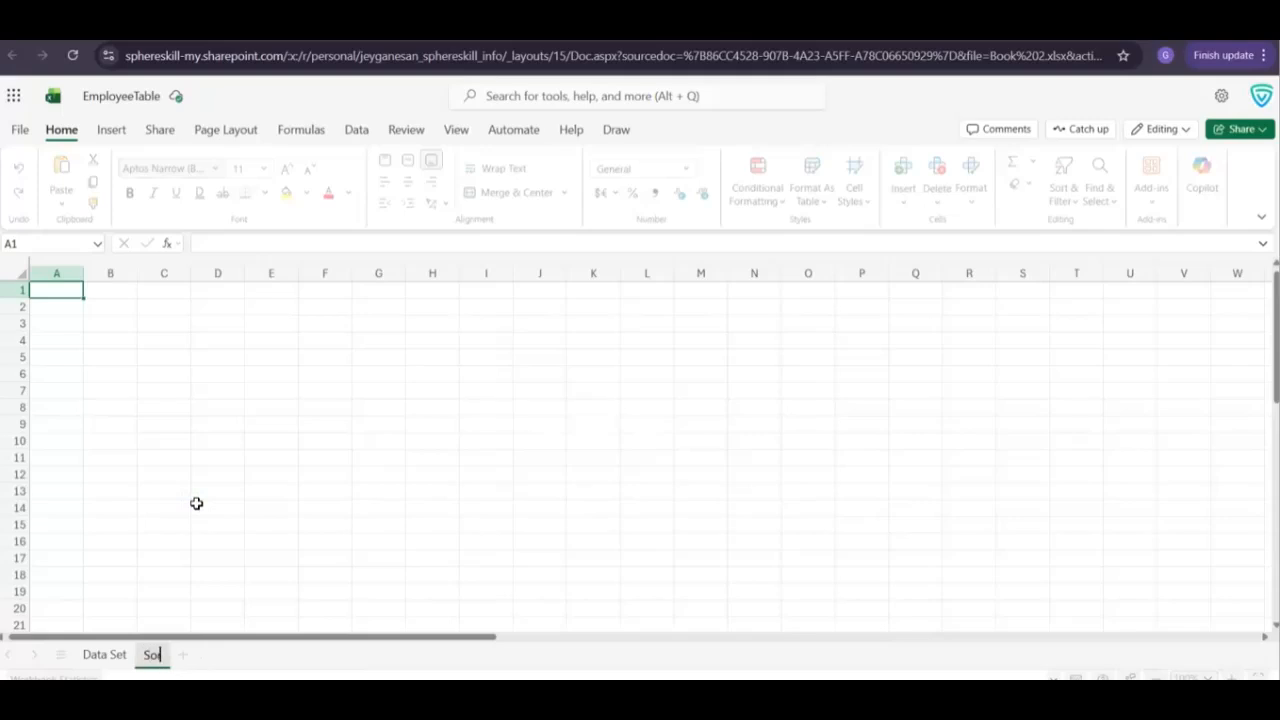
pyautogui.write('rt')
pyautogui.click(196, 511)
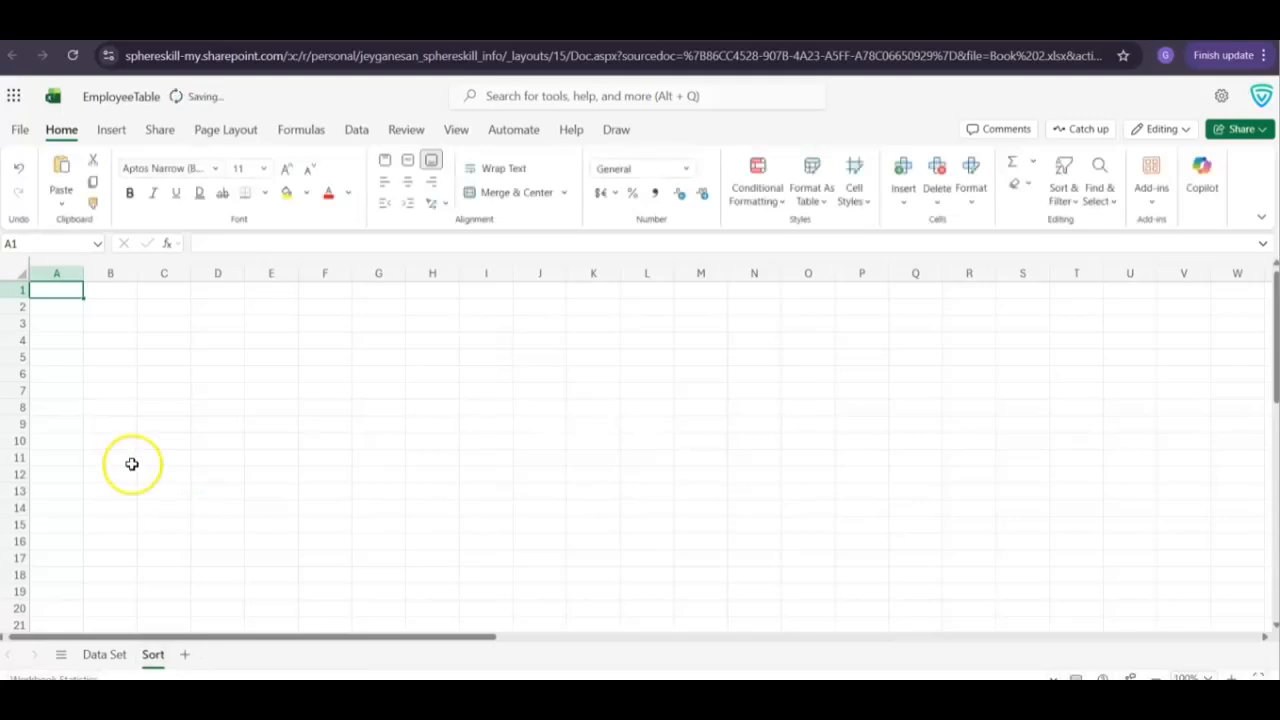
# Paste the formula =SORT(EmployeeTable,9,-1) into cell A1 of the Sort sheet and select its spilled range
pyautogui.rightClick(68, 291)
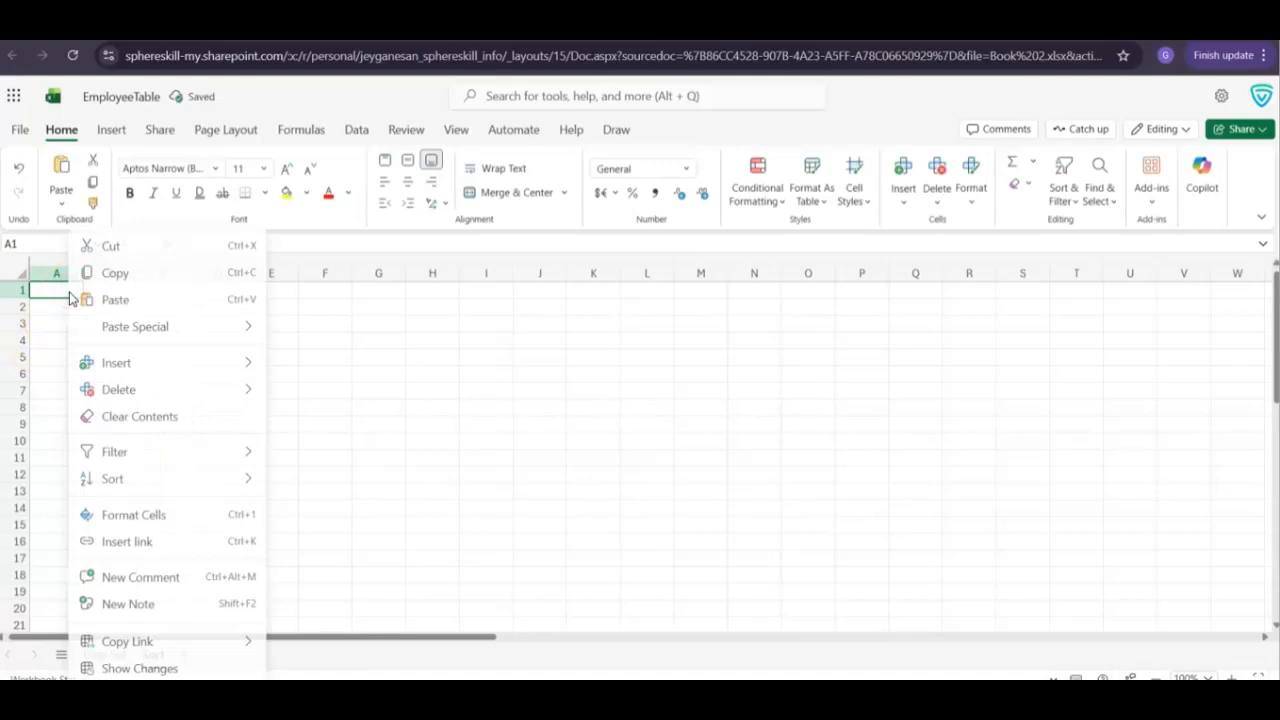
pyautogui.click(126, 300)
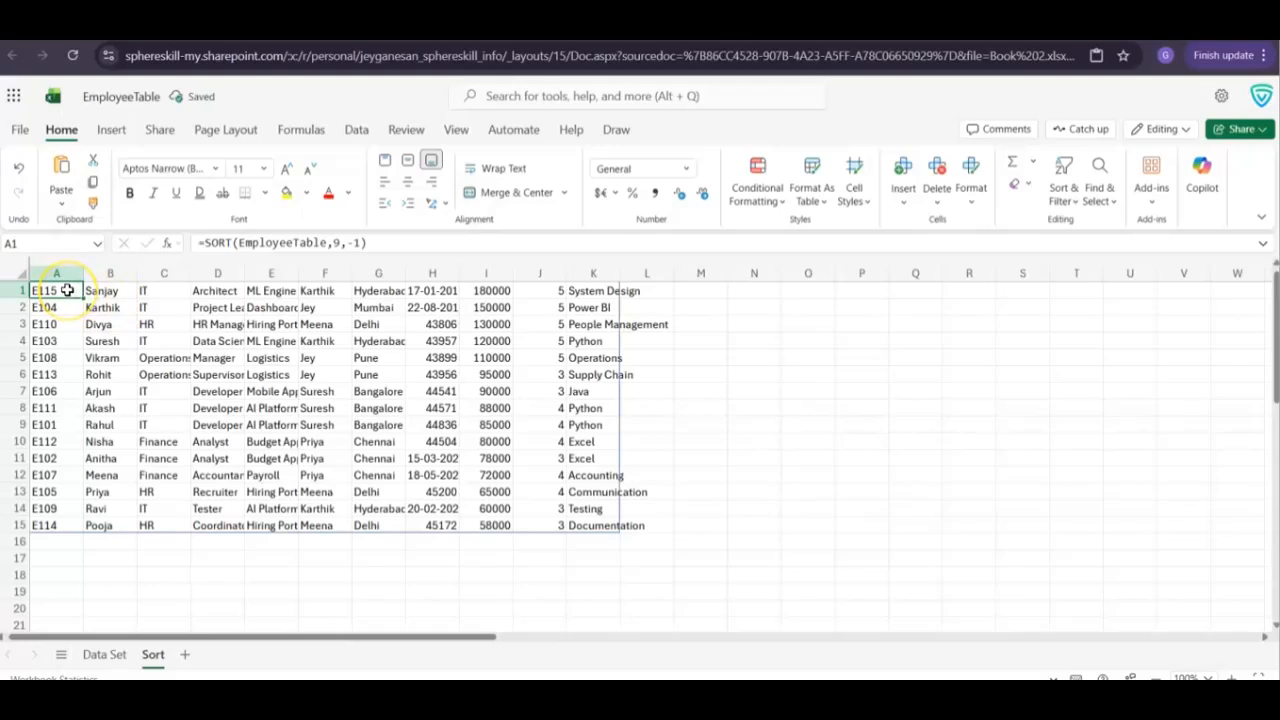
pyautogui.hotkey('ctrl', 'shift', 'Down')
pyautogui.hotkey('ctrl', 'shift', 'Right')
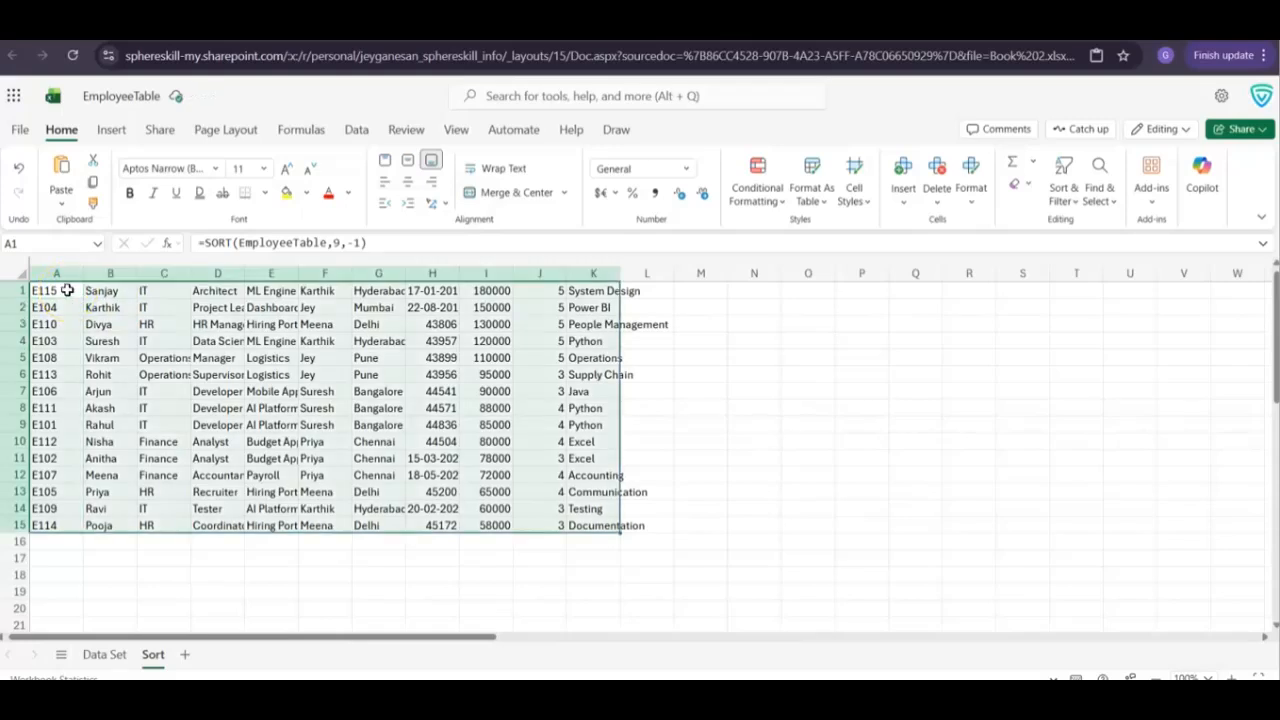
# Autofit columns E, D and H on the Sort sheet so the projects, roles and join dates fit
pyautogui.click(270, 358)
pyautogui.doubleClick(298, 274)
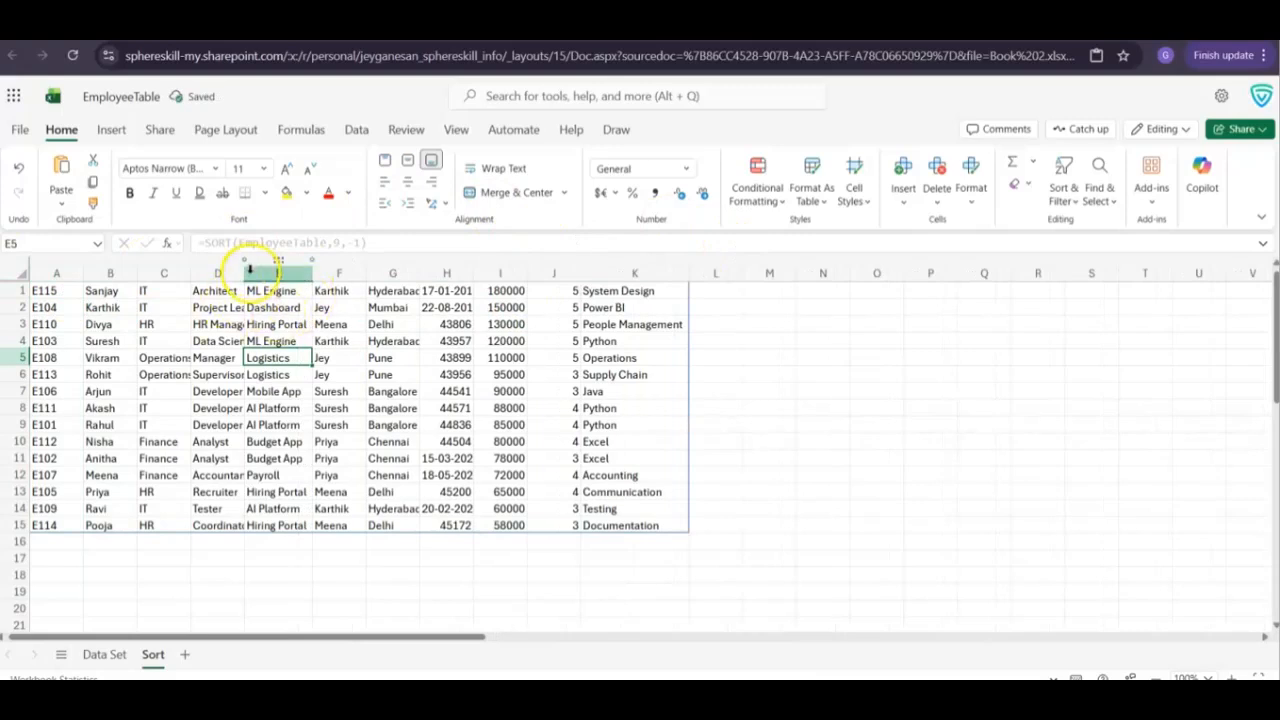
pyautogui.doubleClick(247, 274)
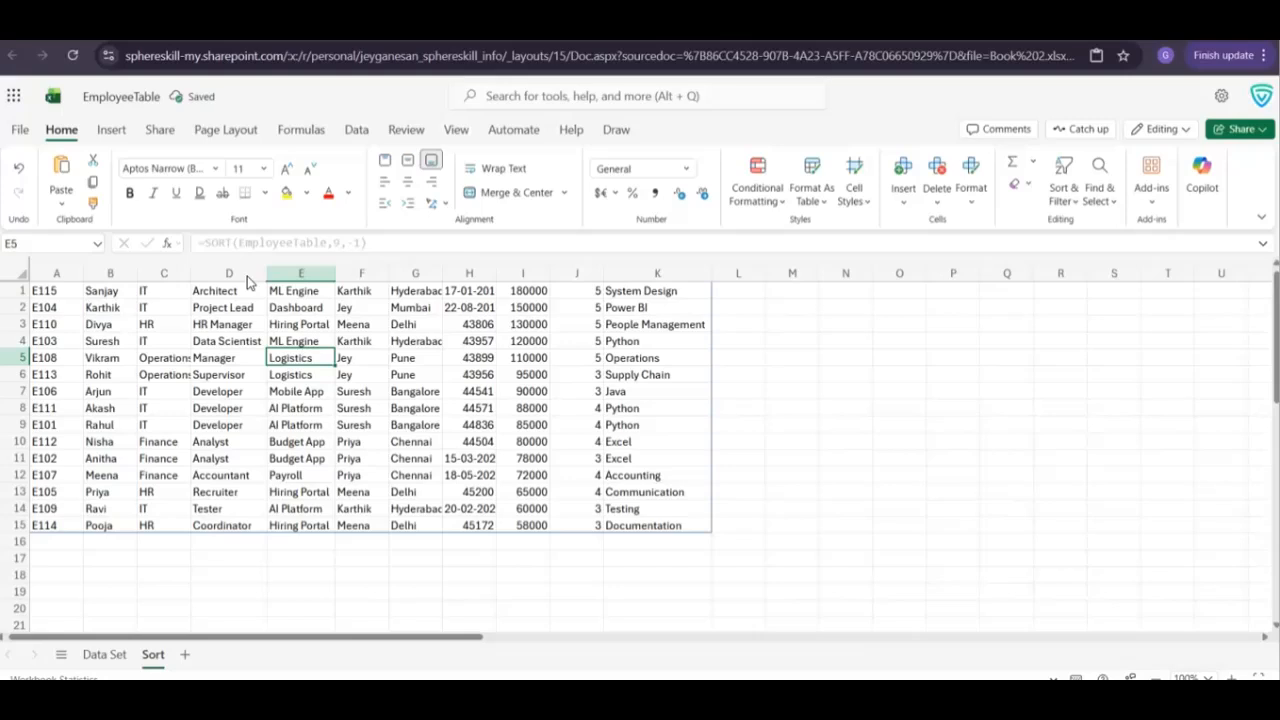
pyautogui.doubleClick(497, 278)
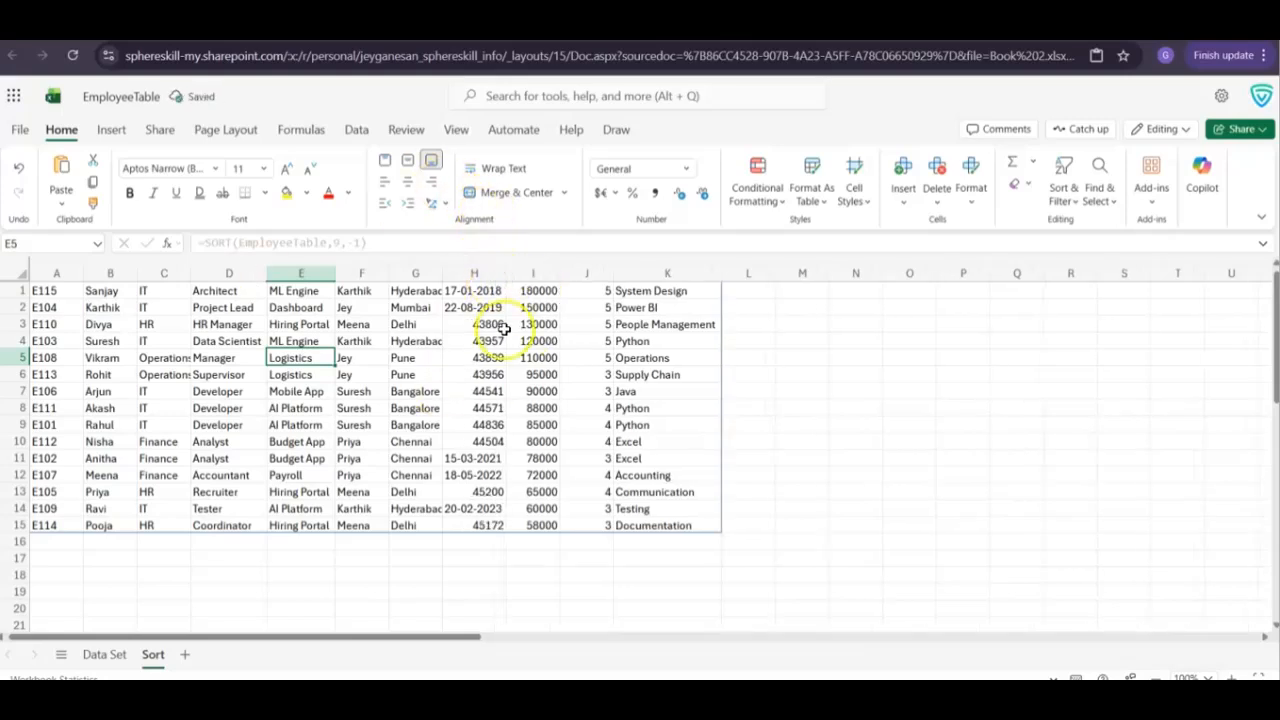
pyautogui.click(487, 328)
pyautogui.press('BackSpace')
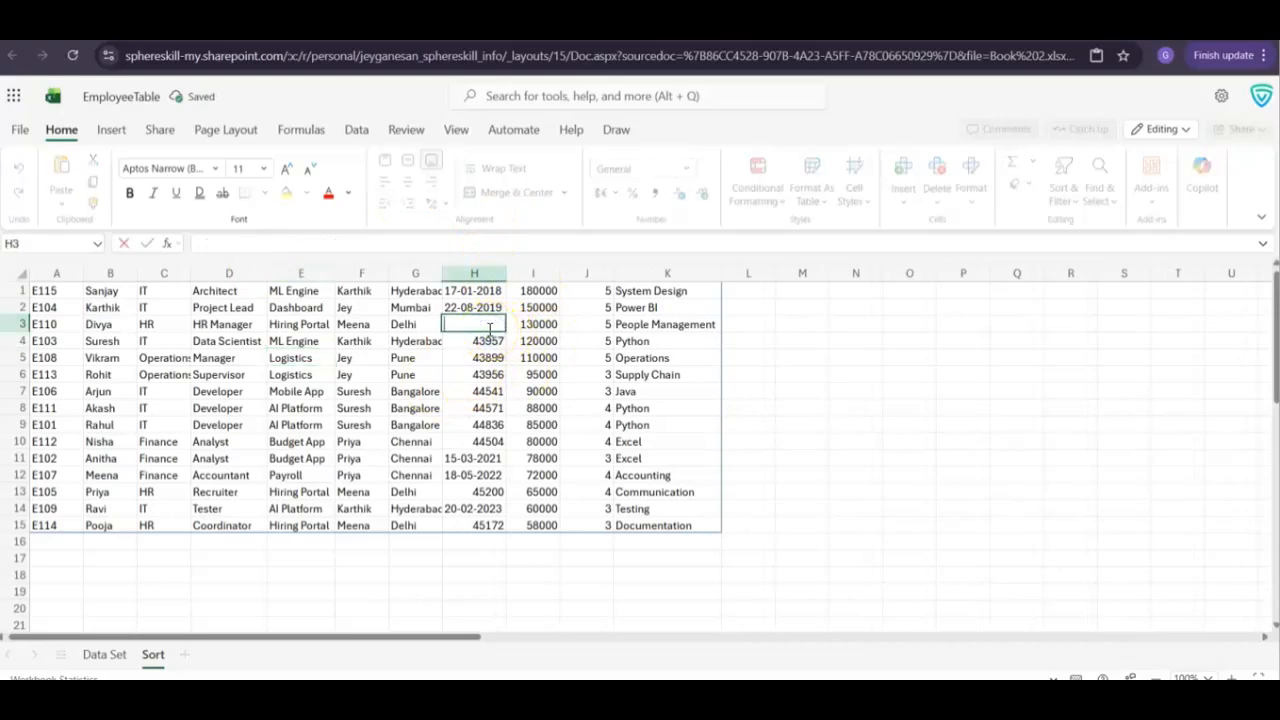
pyautogui.press('Escape')
pyautogui.click(481, 317)
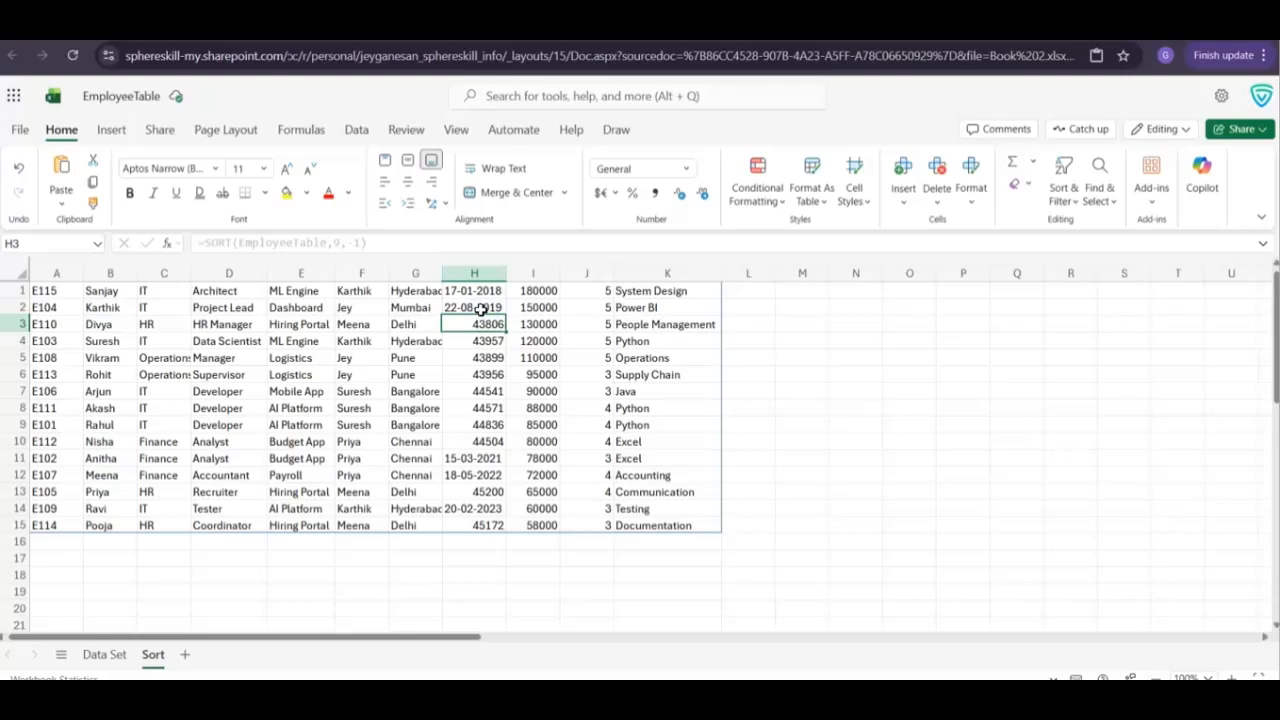
# Try to copy the formatting of cell H2 onto the join dates in H3:H15 with Format Painter
pyautogui.click(473, 306)
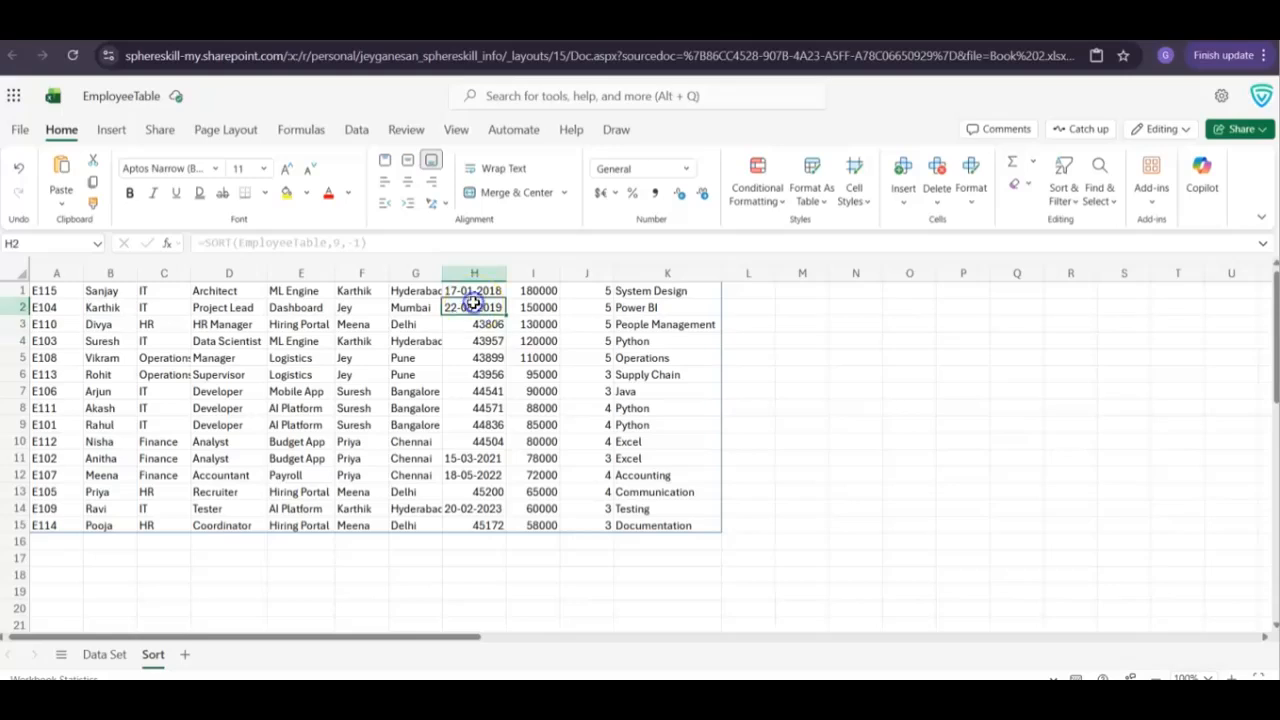
pyautogui.click(93, 205)
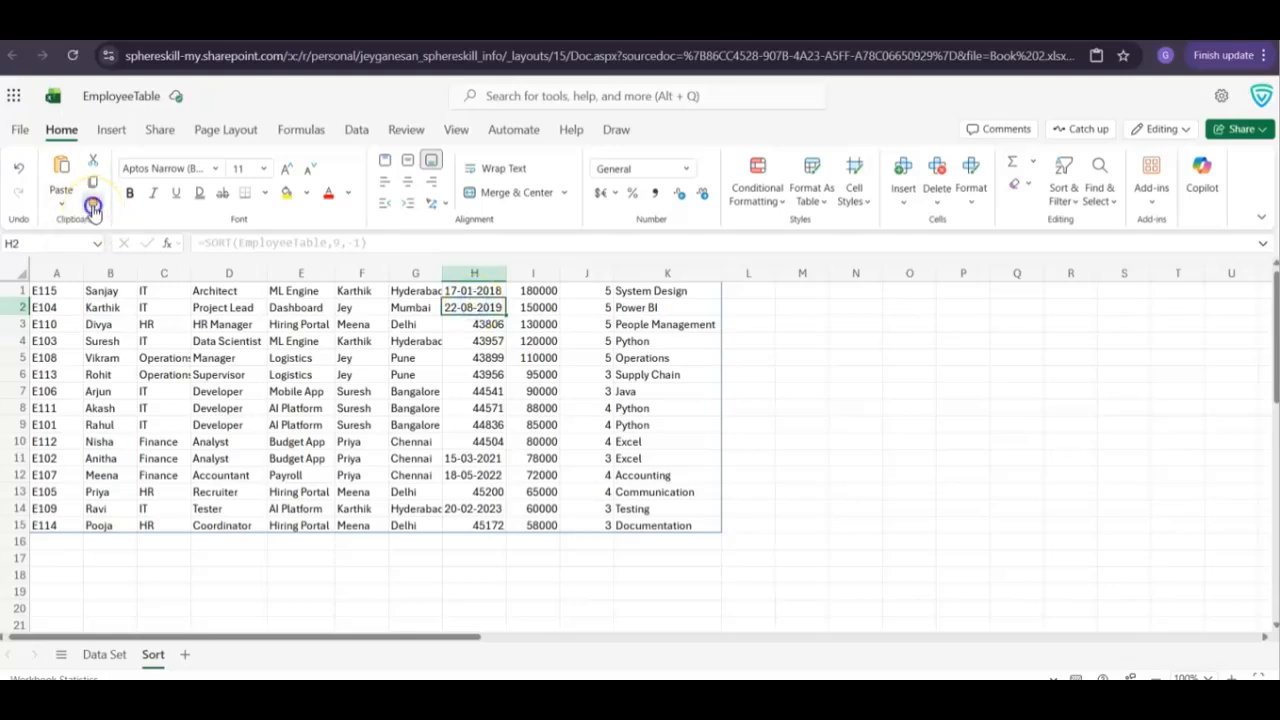
pyautogui.moveTo(473, 325); pyautogui.dragTo(477, 522)
pyautogui.click(471, 357)
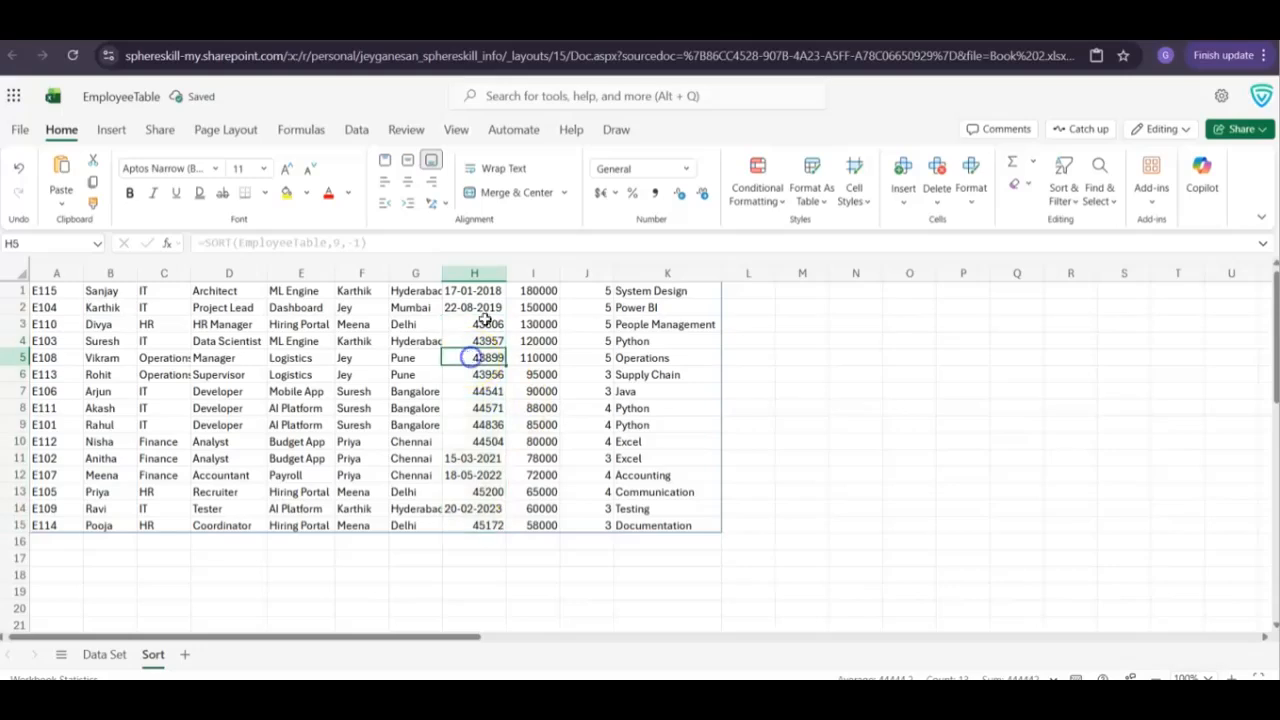
pyautogui.doubleClick(481, 322)
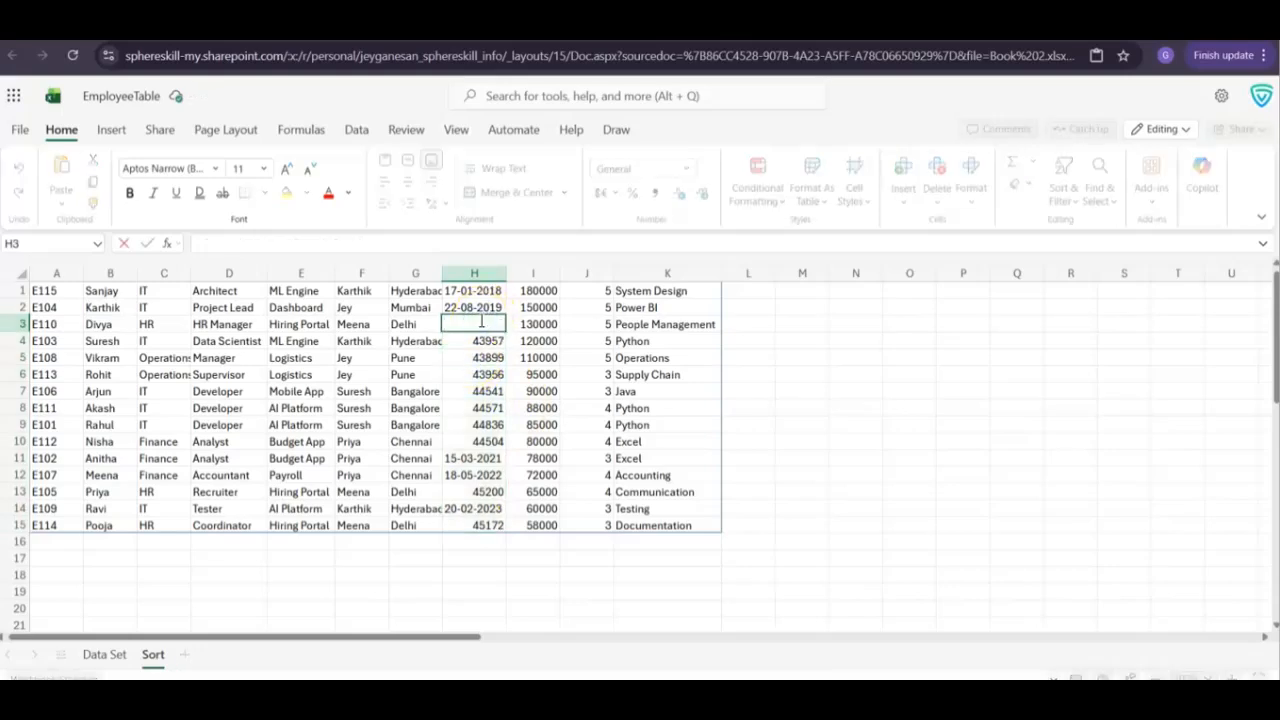
pyautogui.press('Escape')
pyautogui.press('Left')
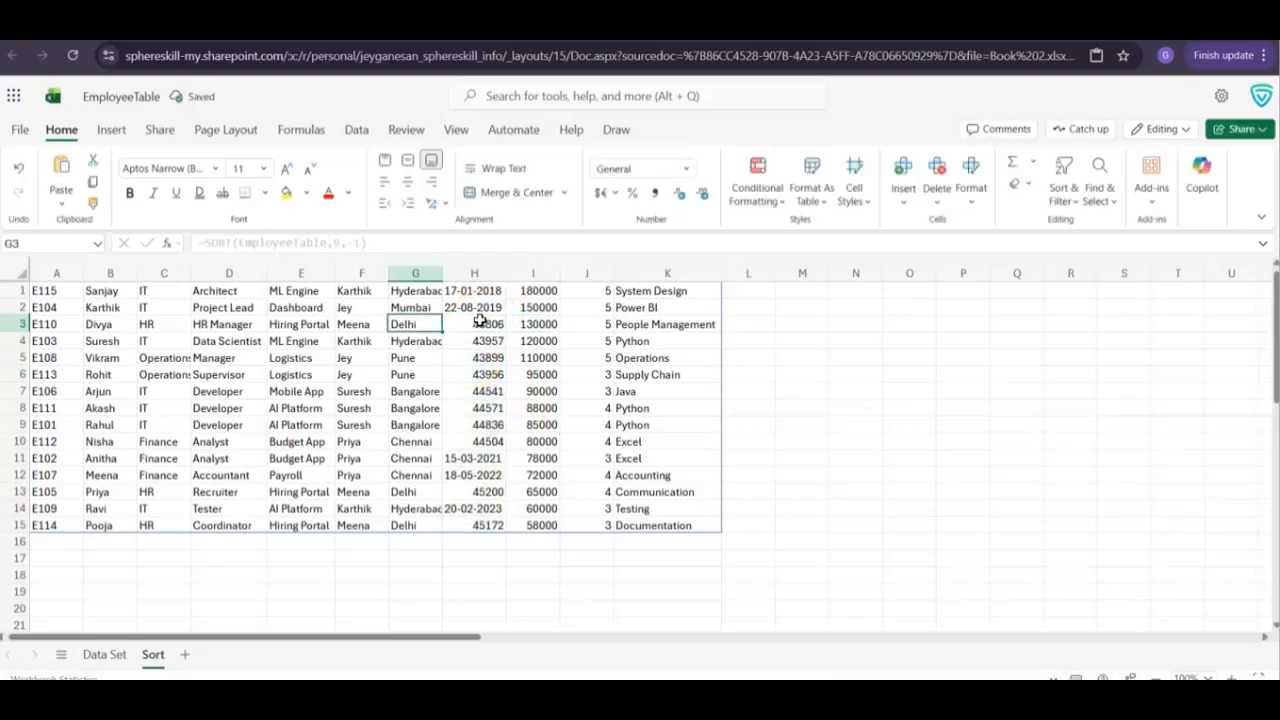
pyautogui.press('Right')
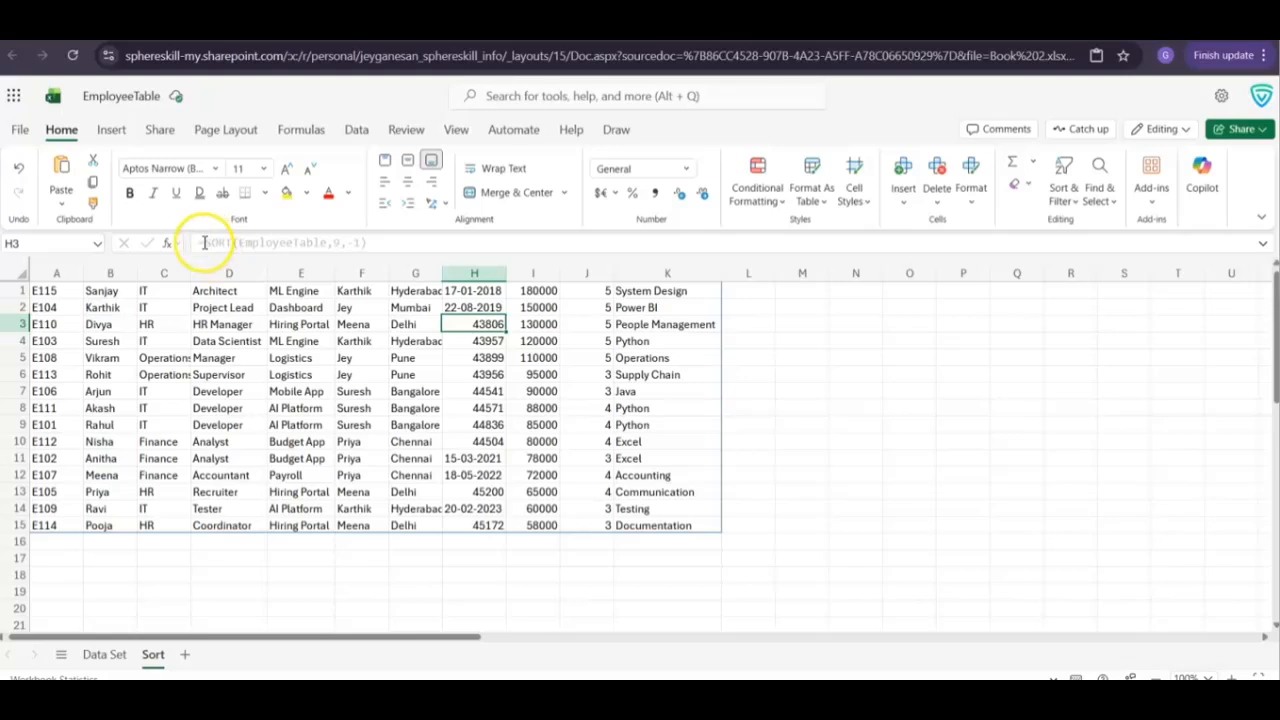
# Examine the SORT formula's arguments against the Salary column on the Data Set sheet and leave the formula unedited
pyautogui.doubleClick(210, 242)
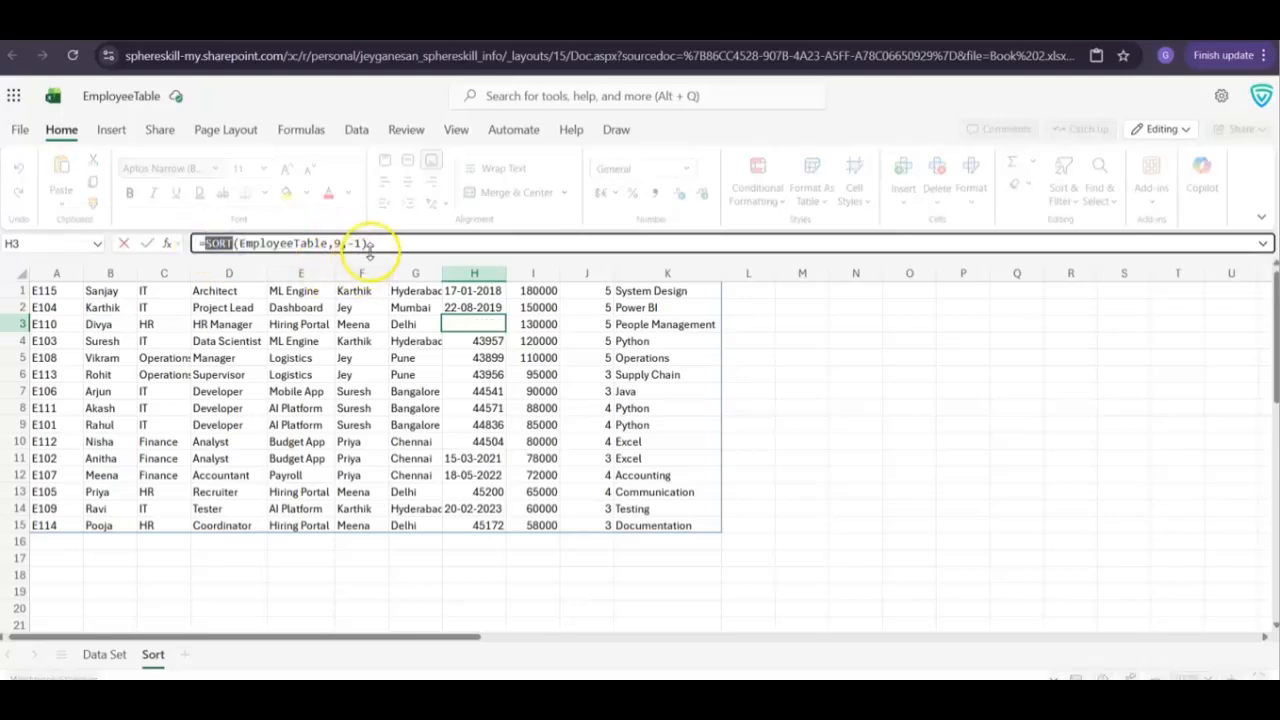
pyautogui.click(104, 654)
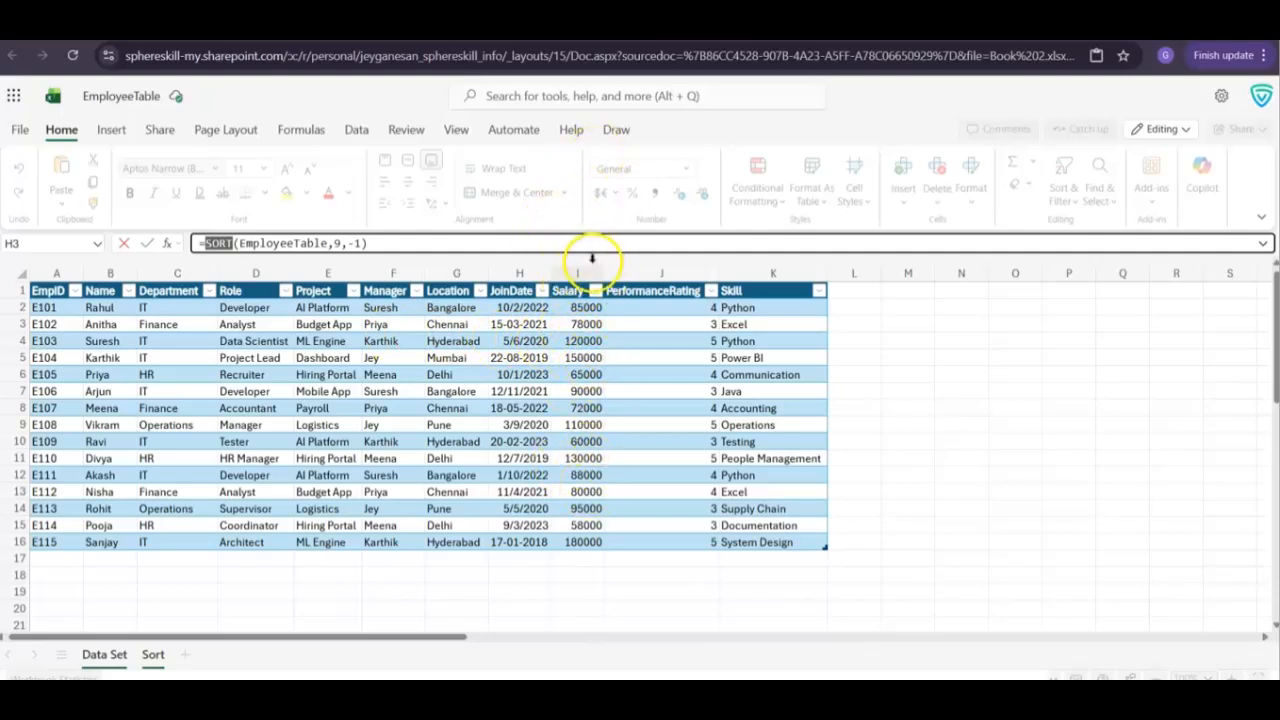
pyautogui.click(153, 655)
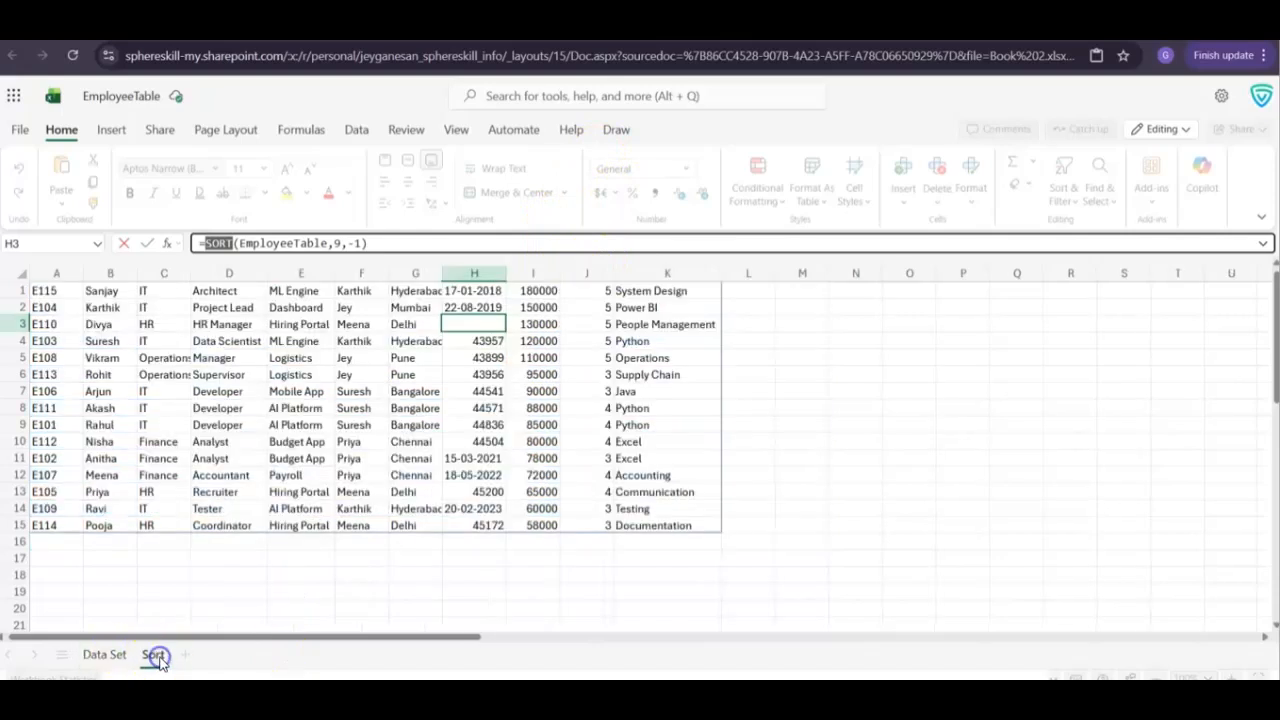
pyautogui.click(537, 292)
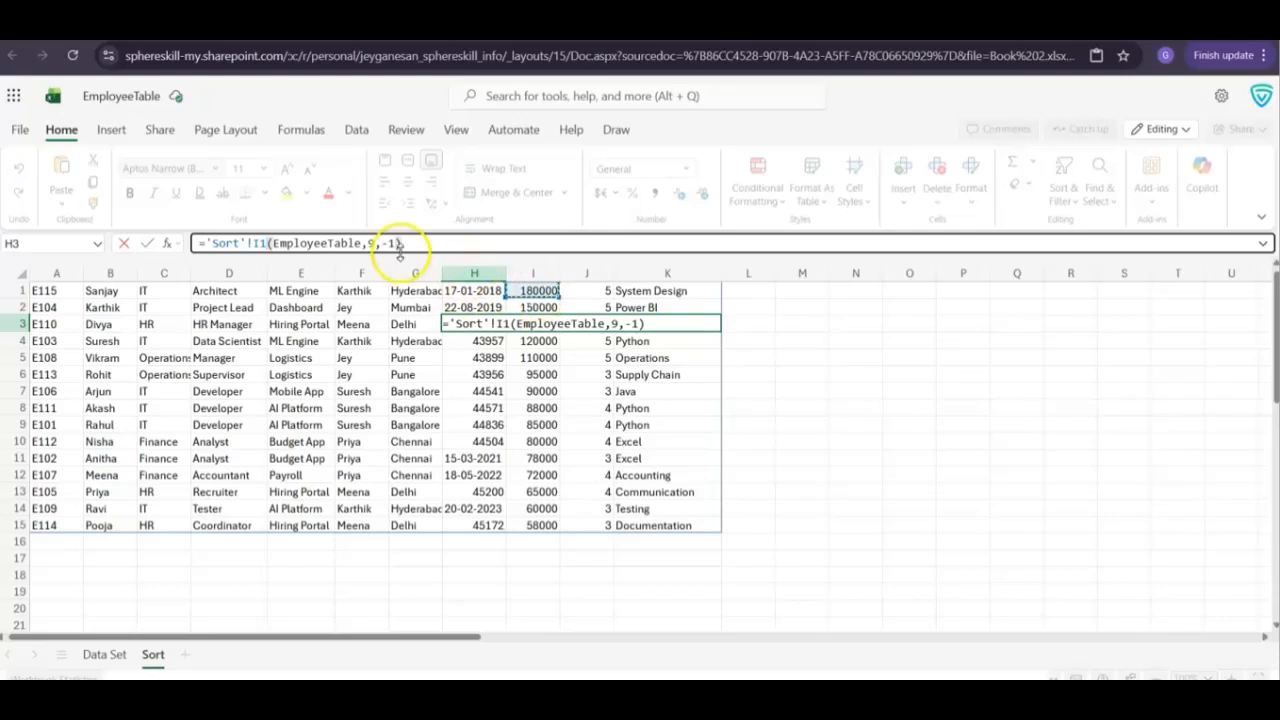
pyautogui.press('Escape')
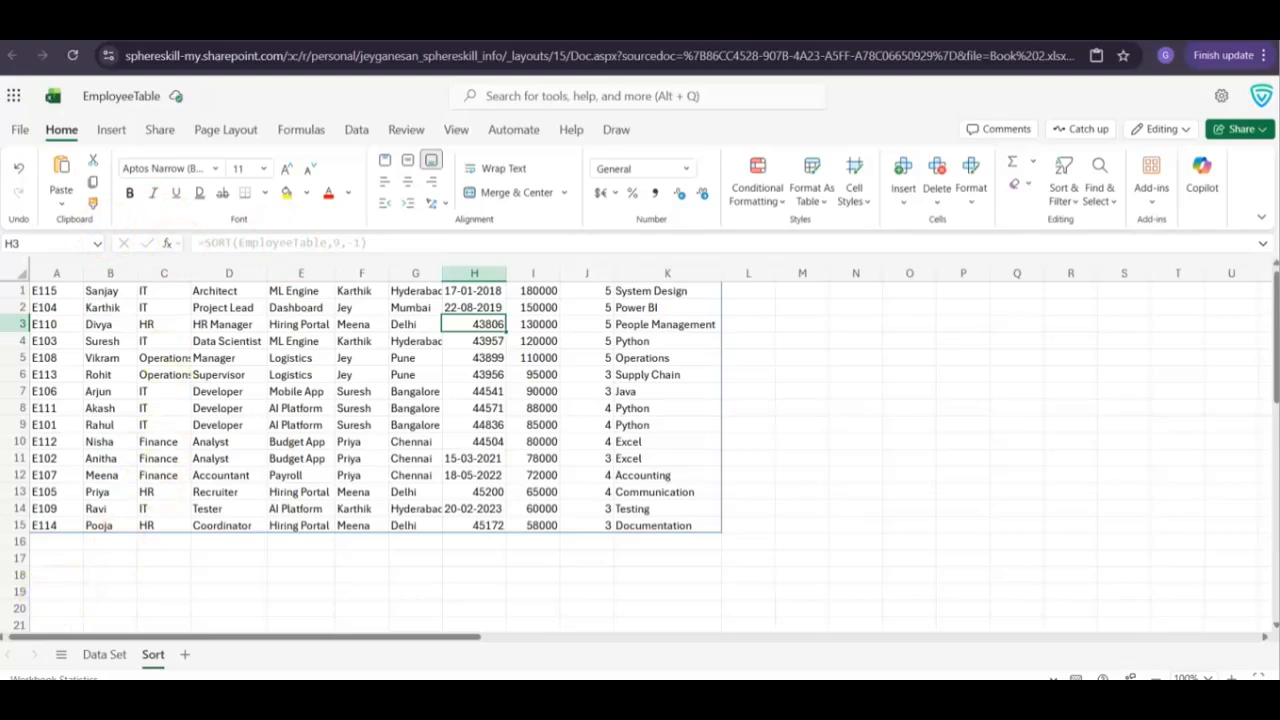
# Add a new sheet after the Data Set sheet and rename it Filter
pyautogui.click(100, 654)
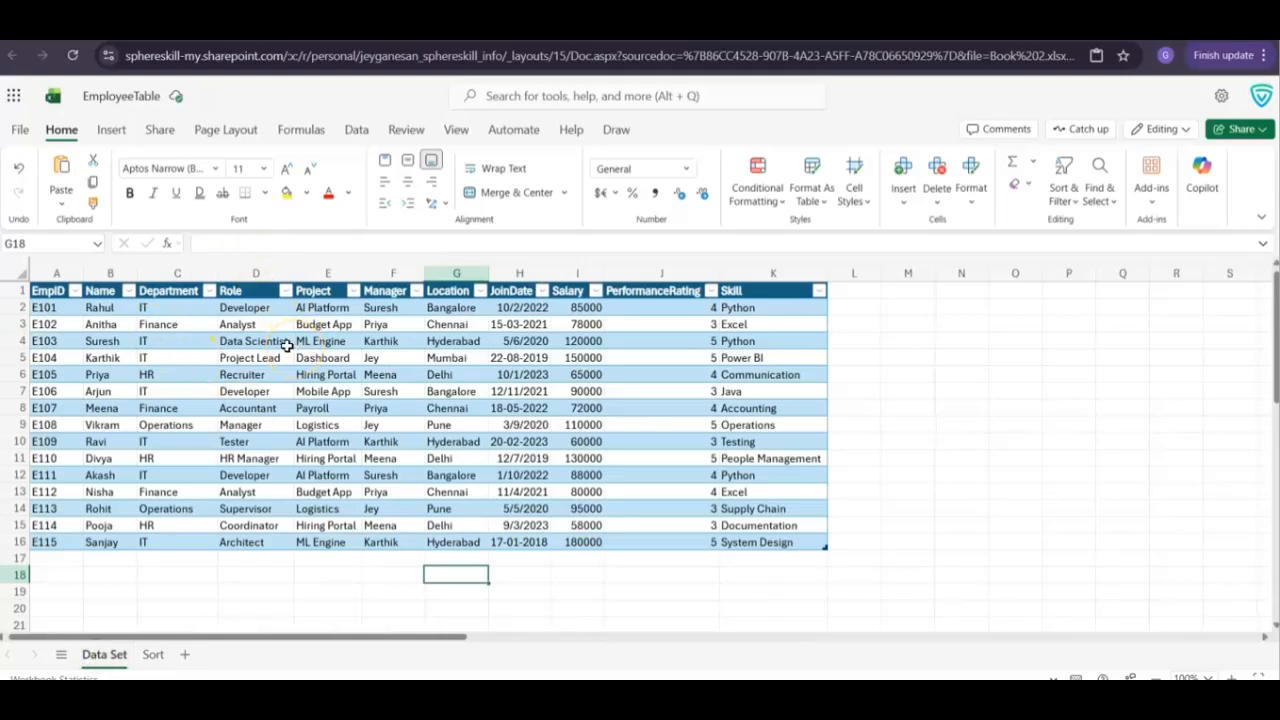
pyautogui.click(191, 655)
pyautogui.click(160, 662)
pyautogui.rightClick(160, 662)
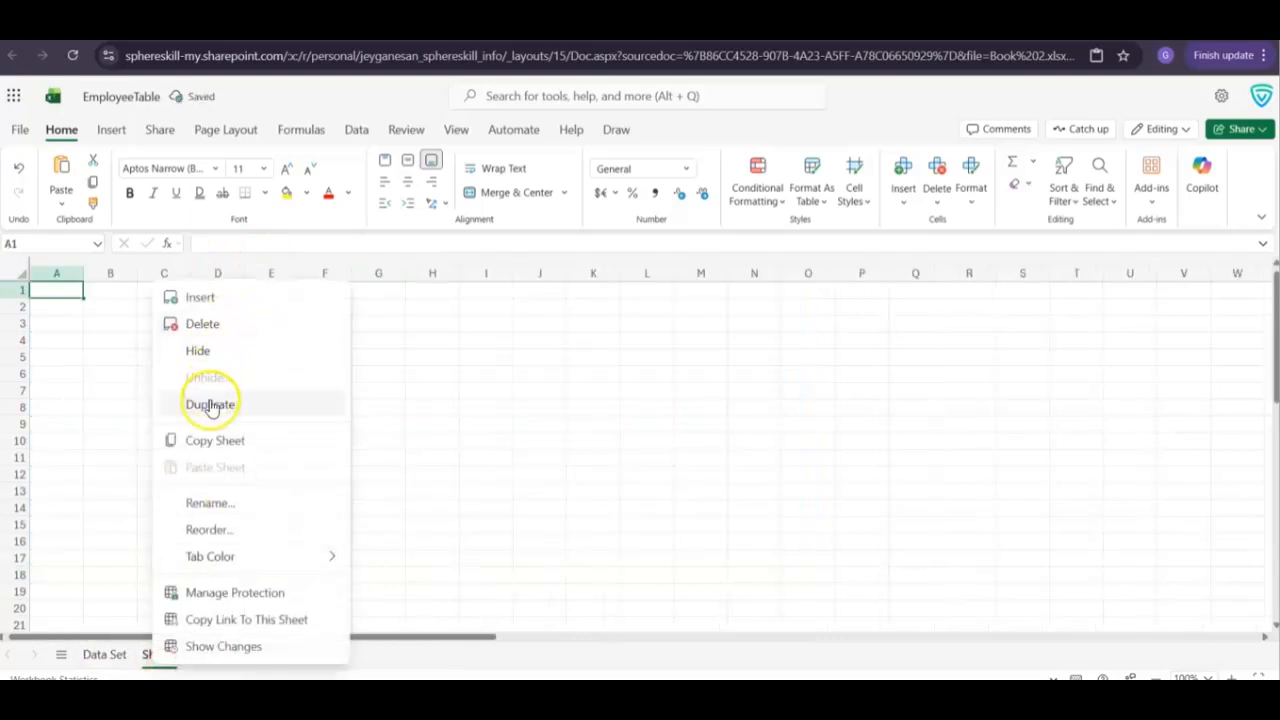
pyautogui.click(210, 504)
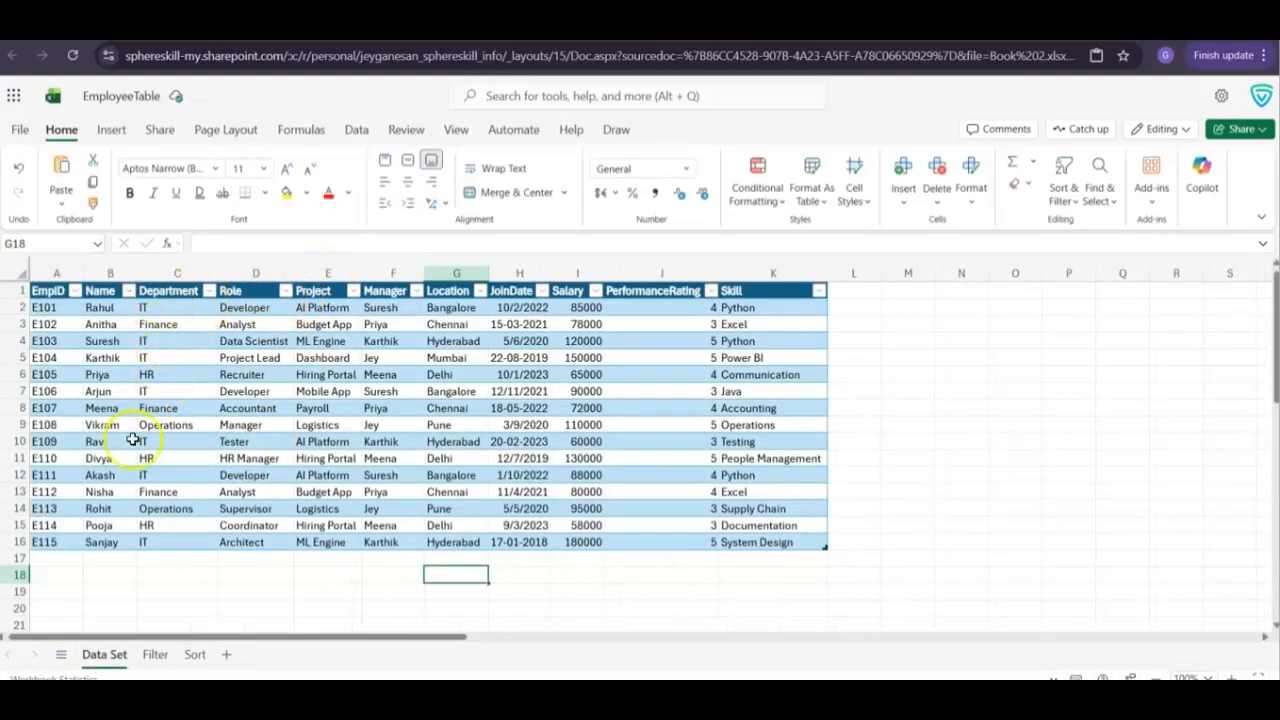
# Paste =FILTER(EmployeeTable,EmployeeTable[Department]="IT") into cell A1 of the Filter sheet and autofit columns C and K
pyautogui.click(143, 654)
pyautogui.hotkey('ctrl', 'v')
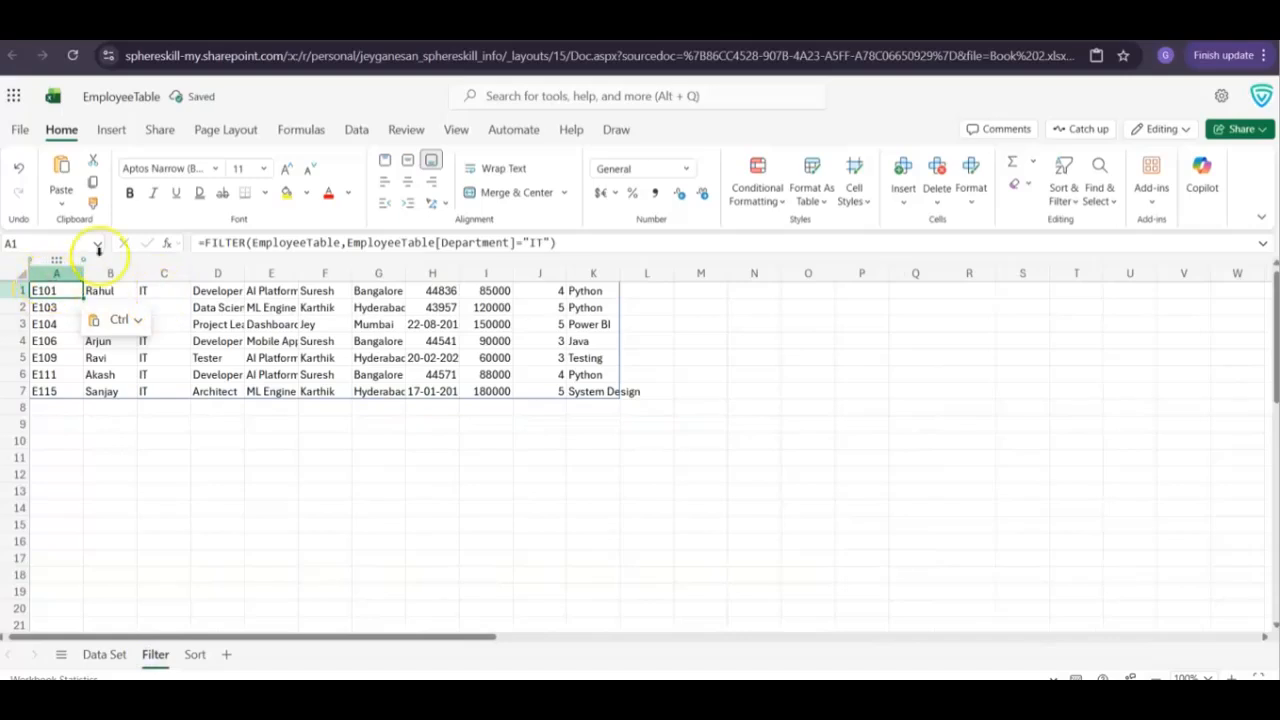
pyautogui.click(240, 290)
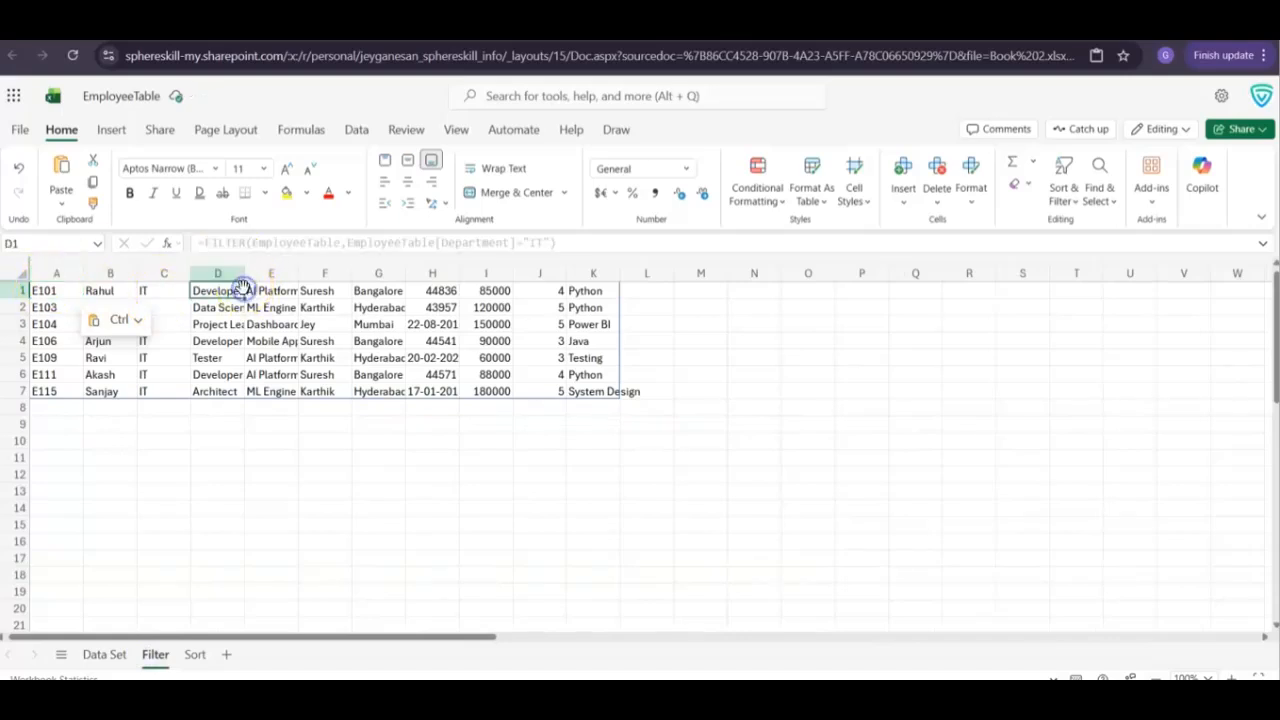
pyautogui.click(163, 292)
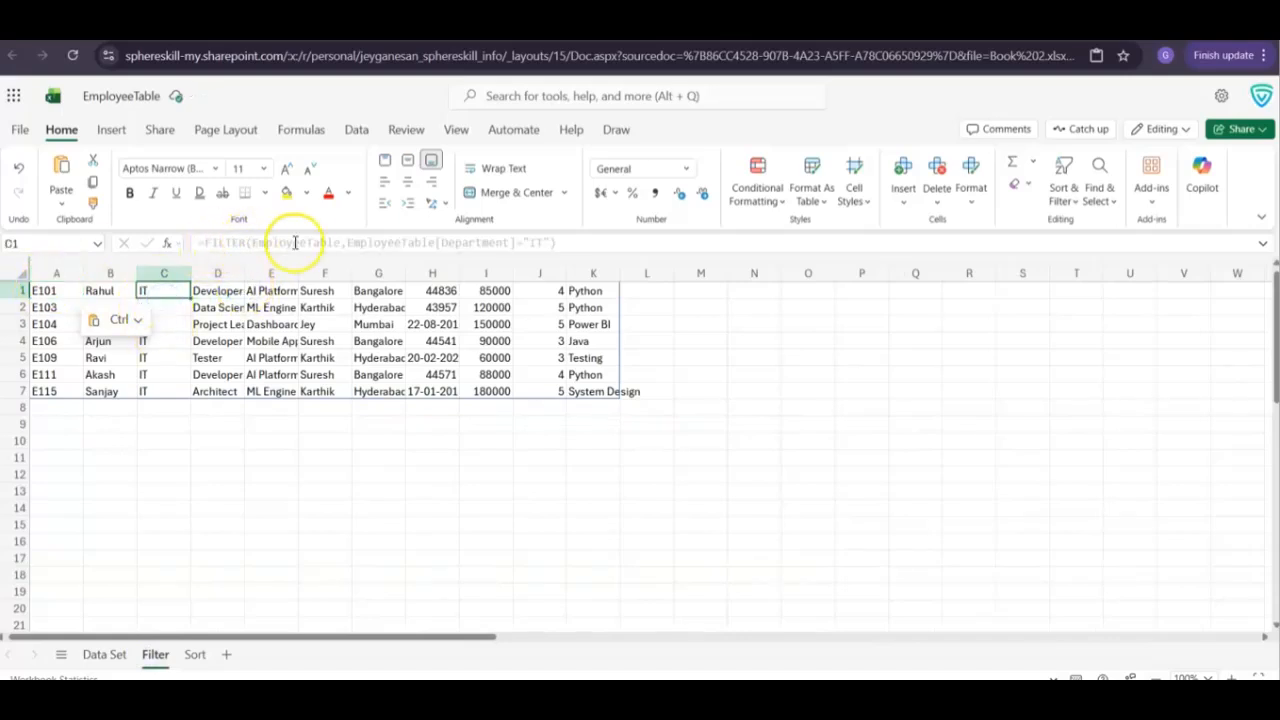
pyautogui.moveTo(496, 247)
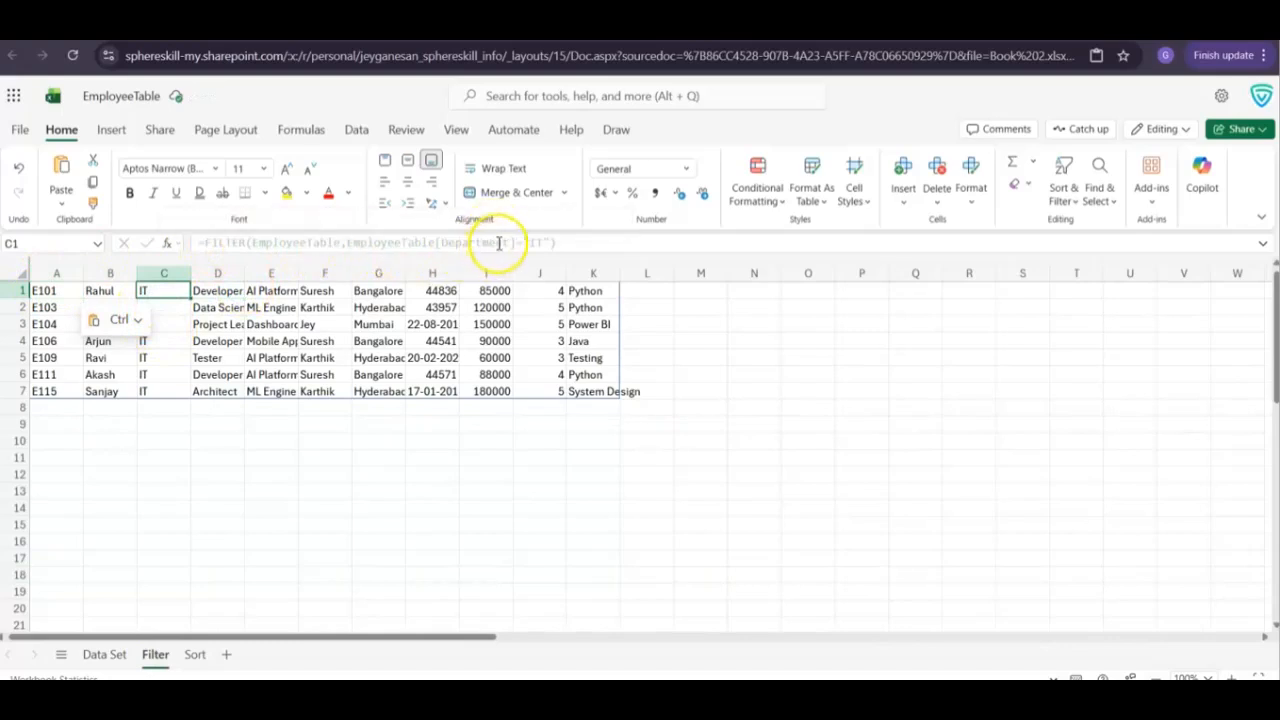
pyautogui.moveTo(540, 244)
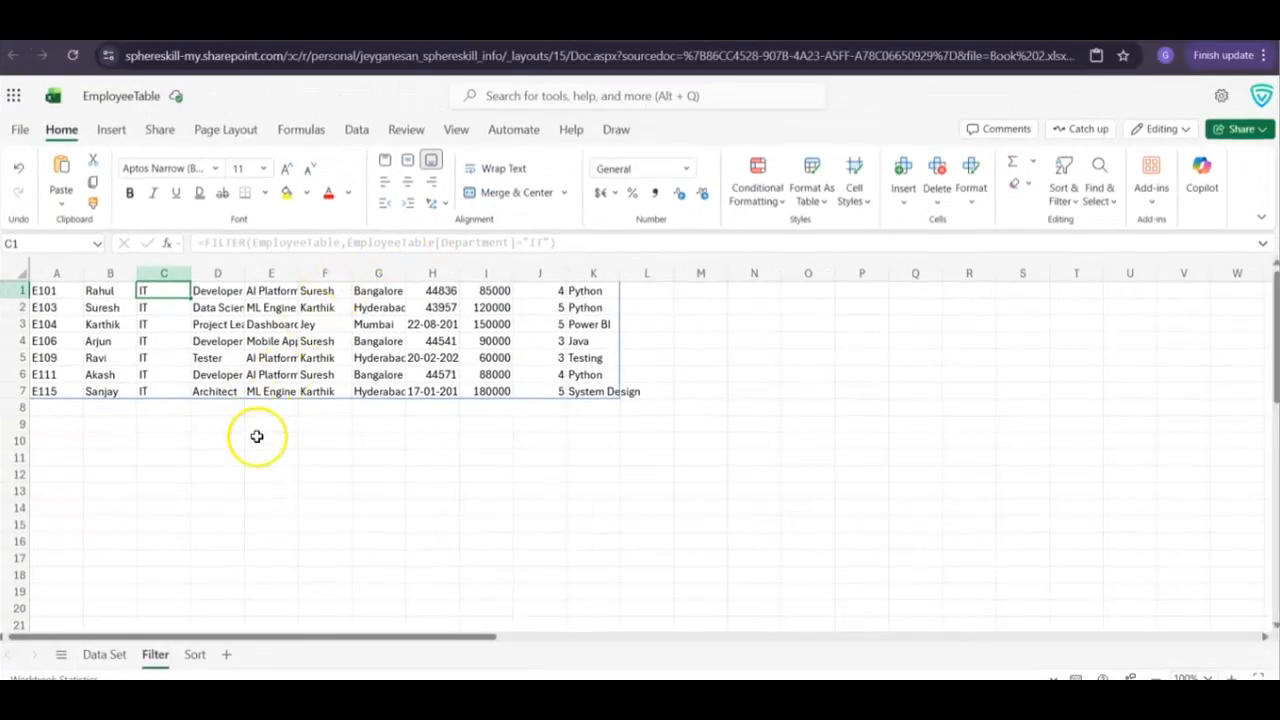
pyautogui.moveTo(621, 272); pyautogui.dragTo(621, 272)
pyautogui.doubleClick(621, 272)
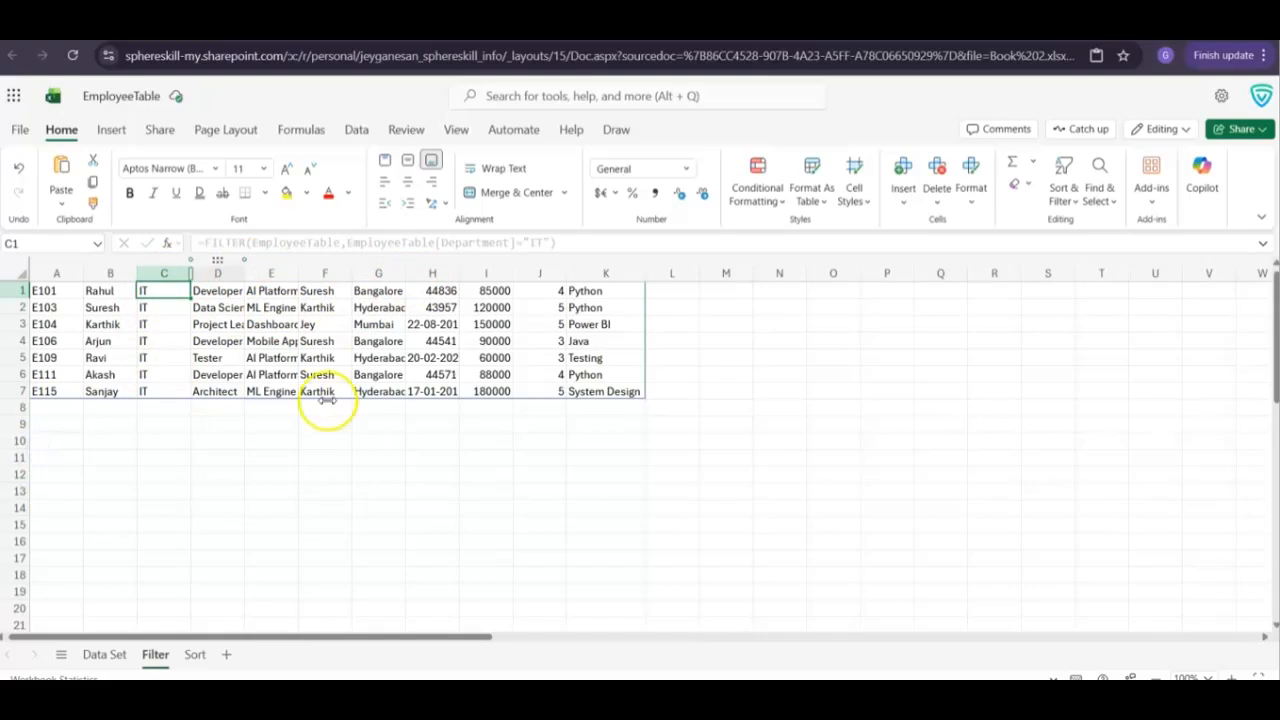
# Paste =FILTER(EmployeeTable,EmployeeTable[Location]="Bangalore") into cell A9 and check the result against the Location column on the Data Set sheet
pyautogui.click(46, 425)
pyautogui.write('=FILTER(EmployeeTable,EmployeeTable[Location]="Bangalore")')
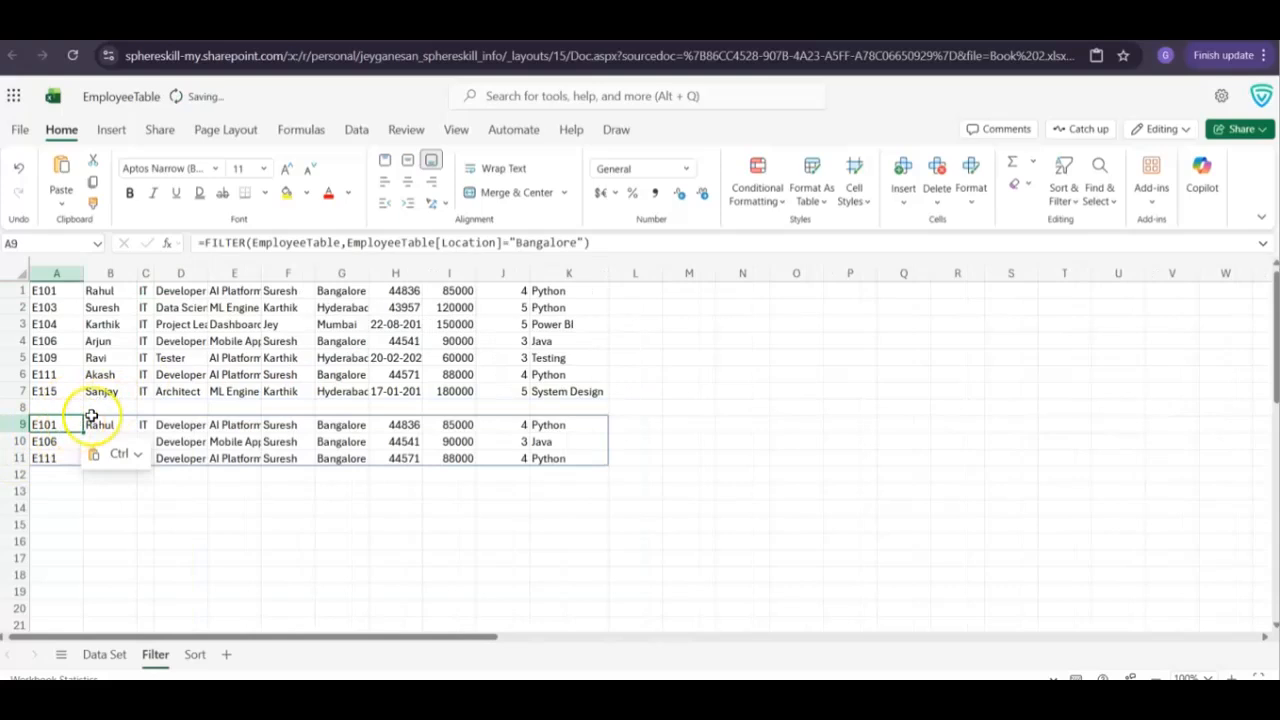
pyautogui.click(188, 441)
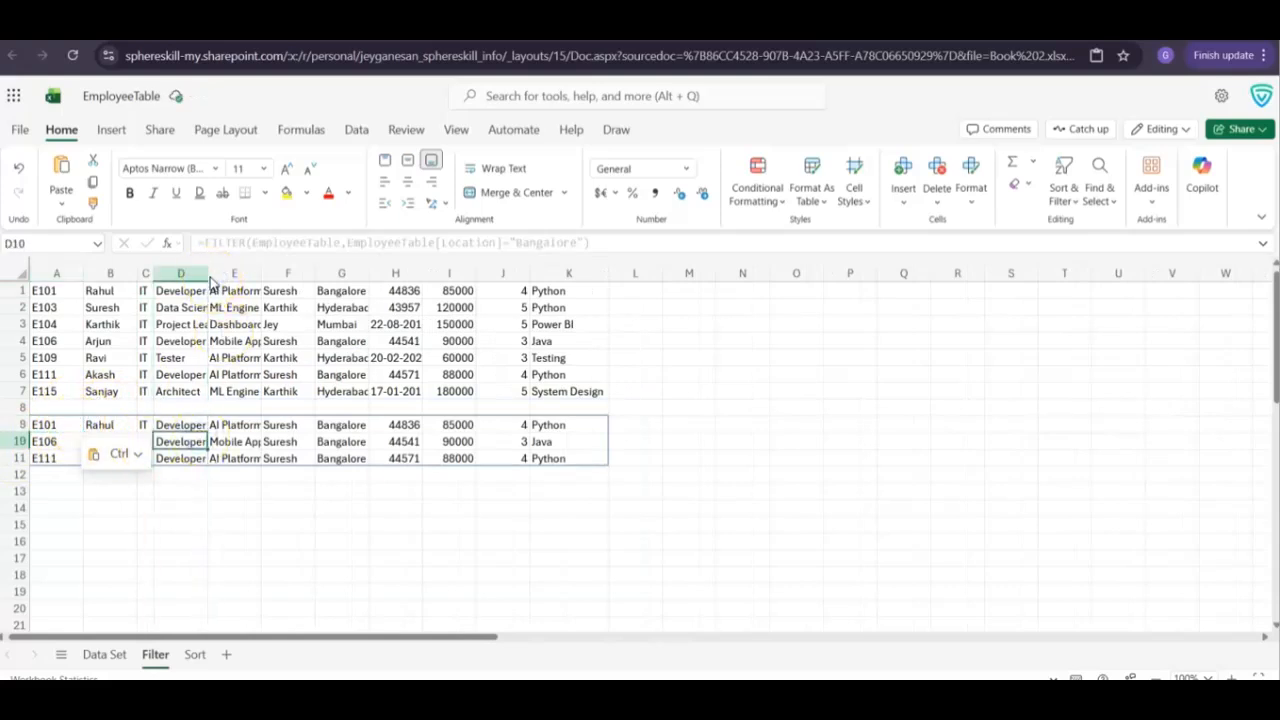
pyautogui.click(145, 424)
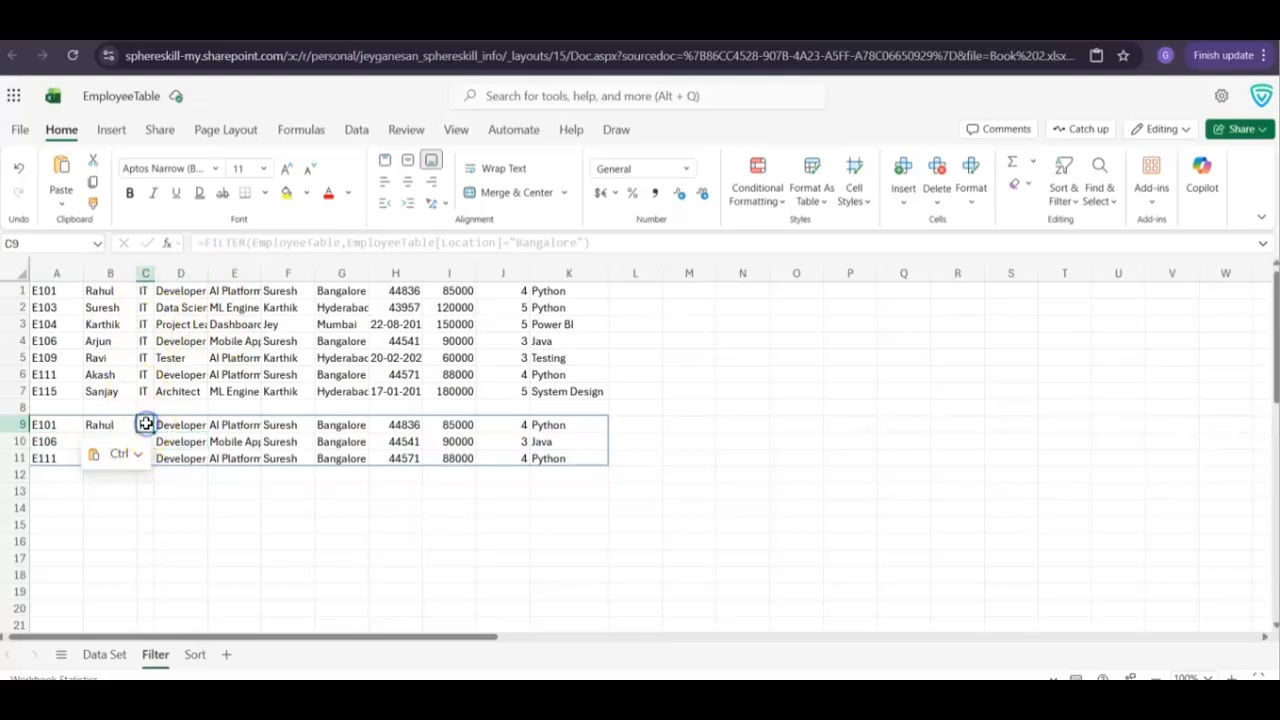
pyautogui.click(344, 424)
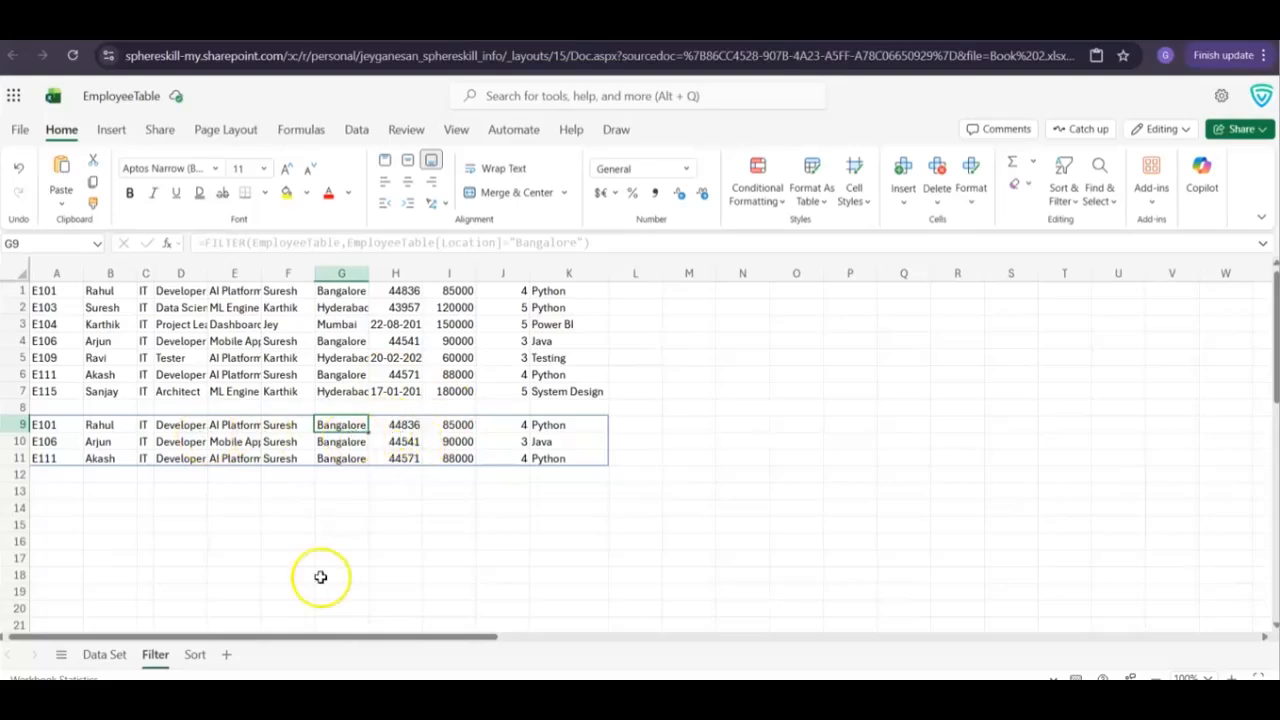
pyautogui.click(100, 656)
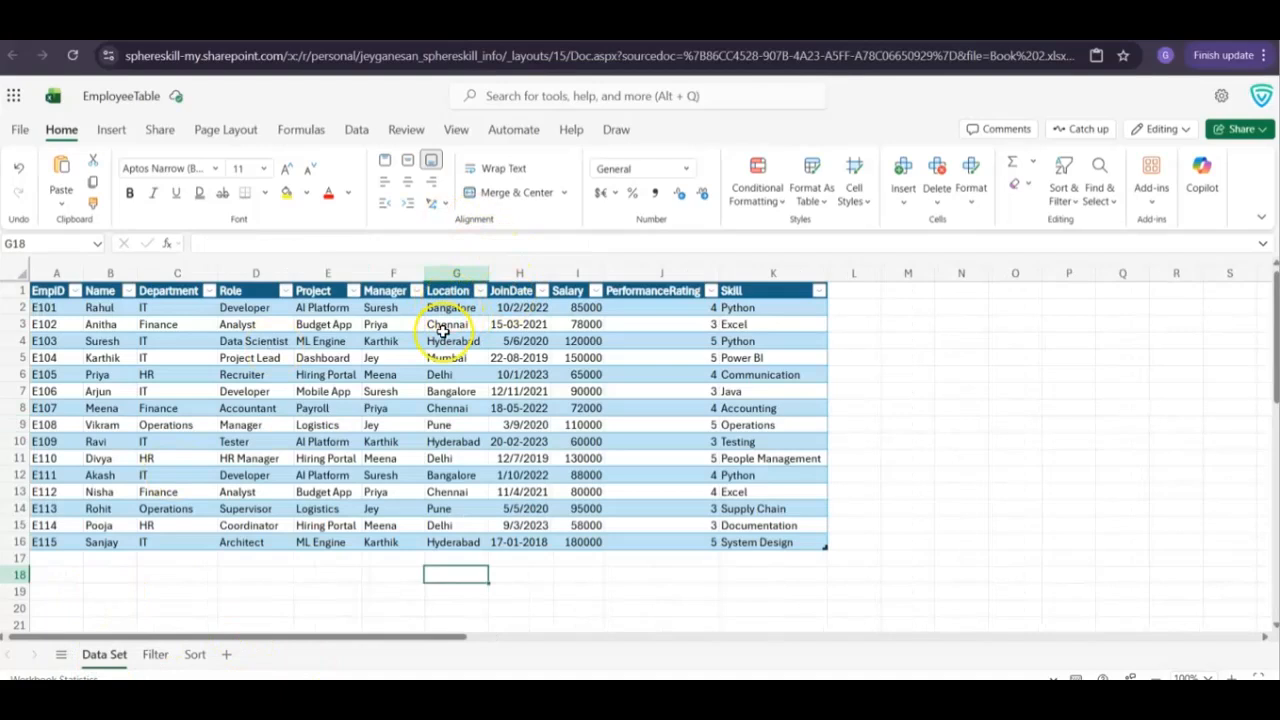
pyautogui.click(453, 309)
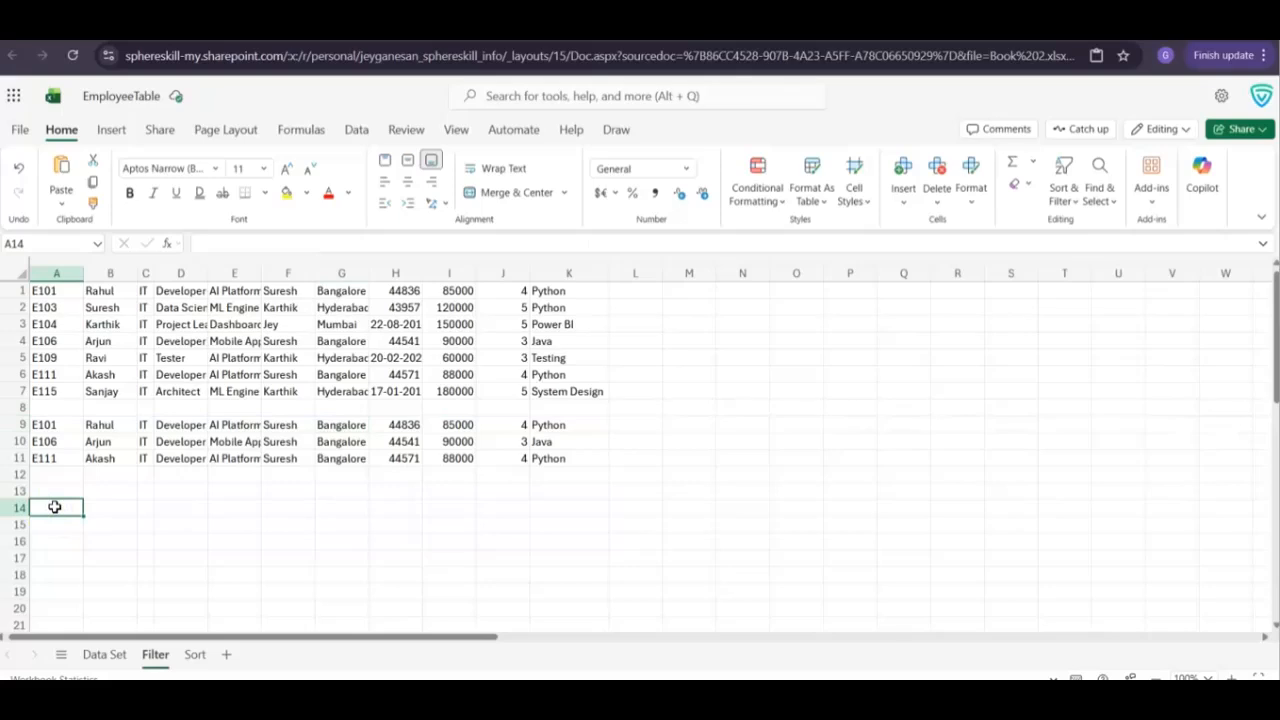
# Label cell A14 of the Filter sheet UNIQUE and paste =UNIQUE(EmployeeTable[Department]) into cell A15
pyautogui.write('UNIQUE')
pyautogui.press('Return')
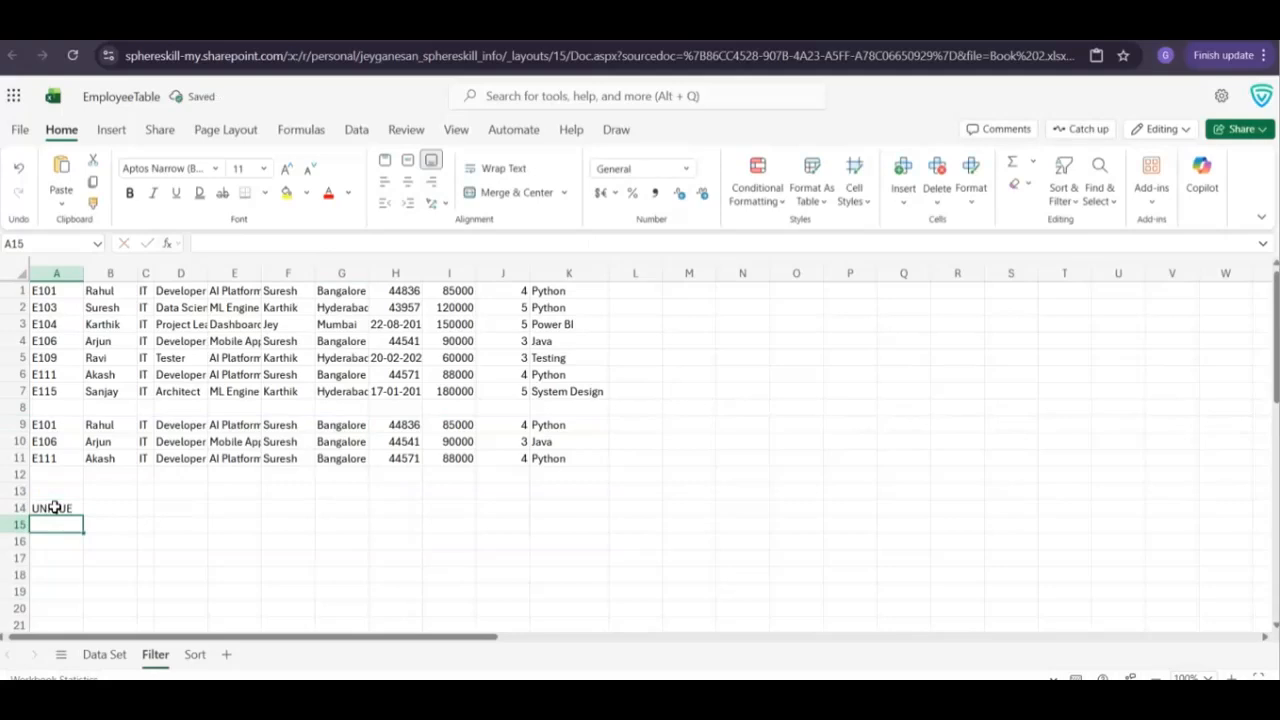
pyautogui.write('=UNIQUE(EmployeeTable[Department])')
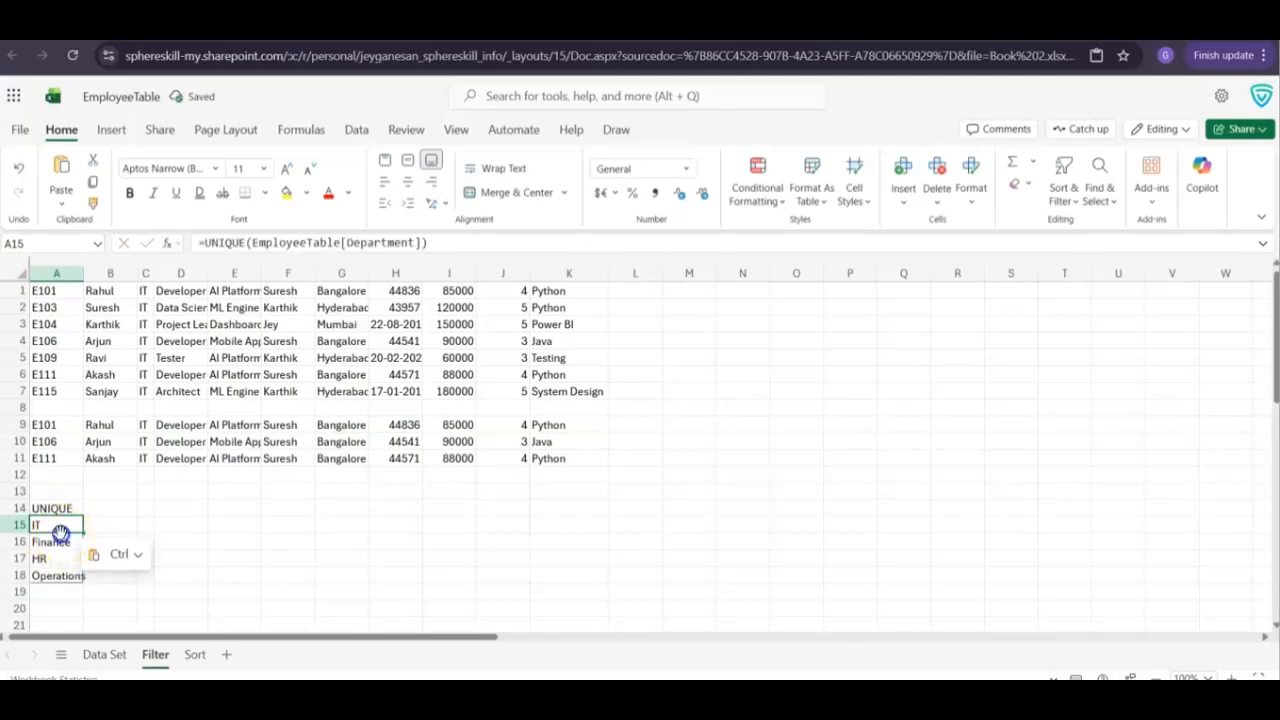
# Label cell A20 SEQUENCE and paste the formula =SEQUENCE(ROWS(EmployeeTable)) into cell A21
pyautogui.scroll(-3, 60, 530)
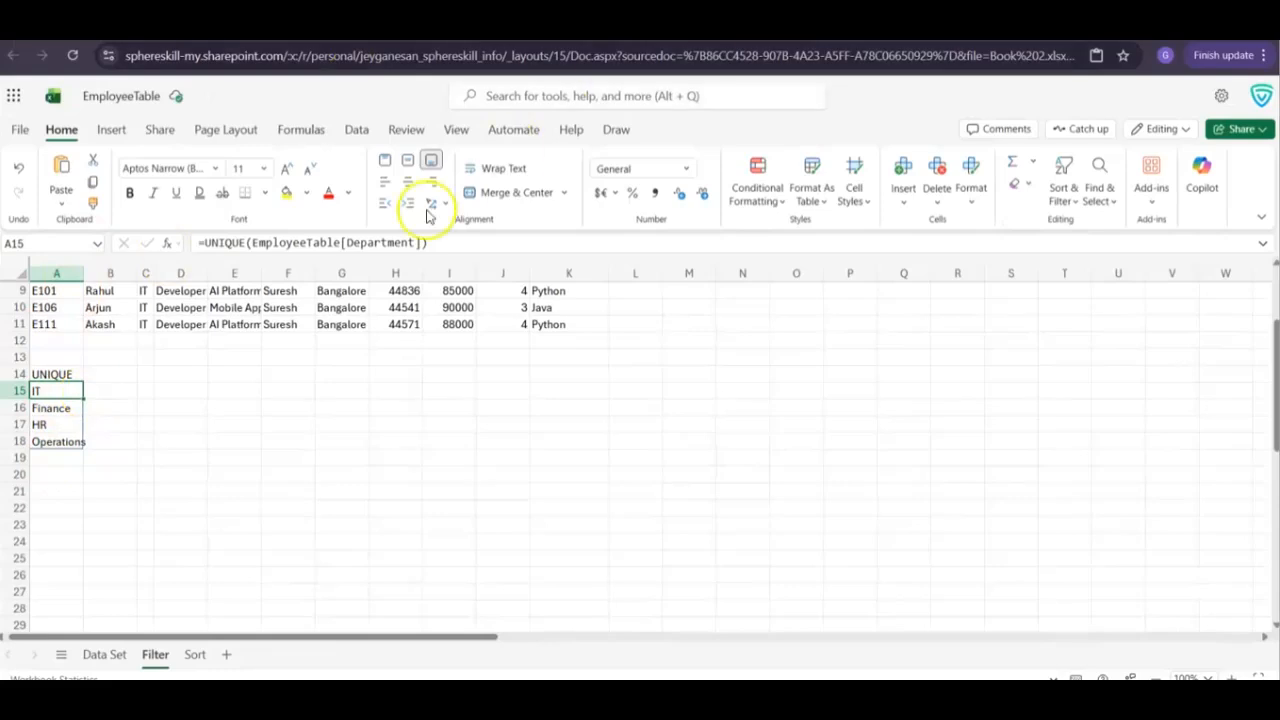
pyautogui.click(55, 474)
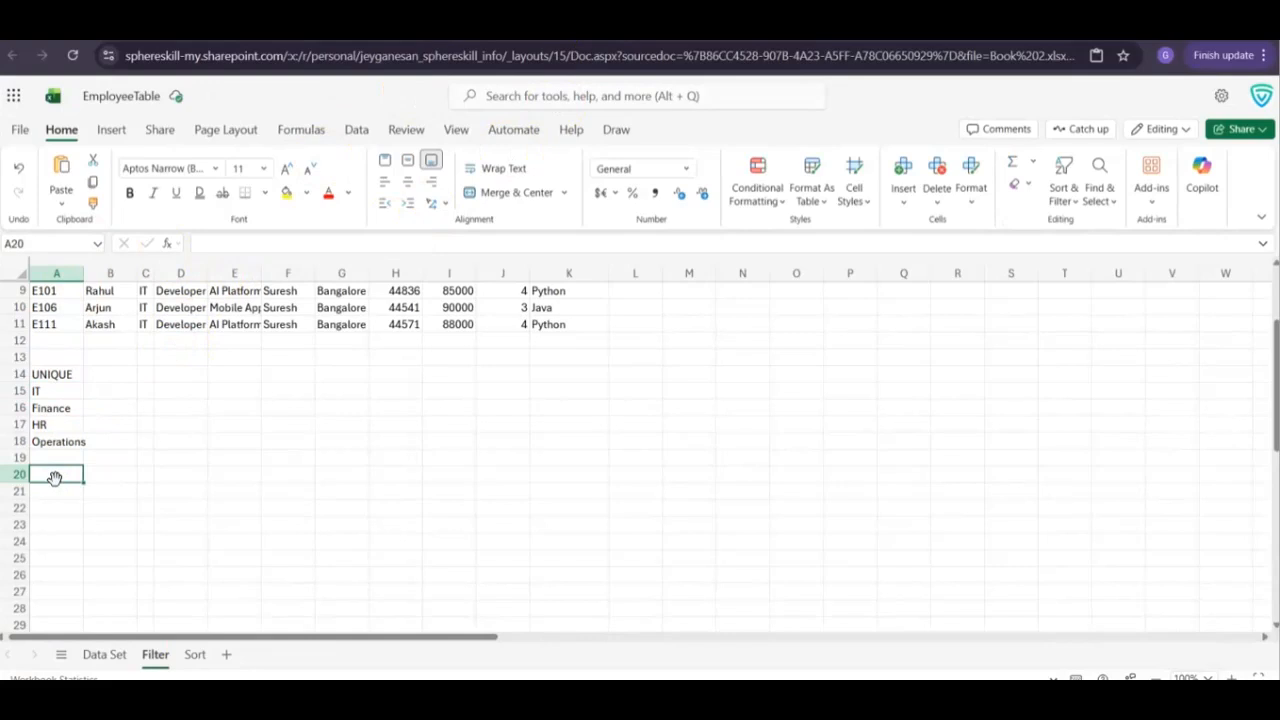
pyautogui.write('SEQUENCE')
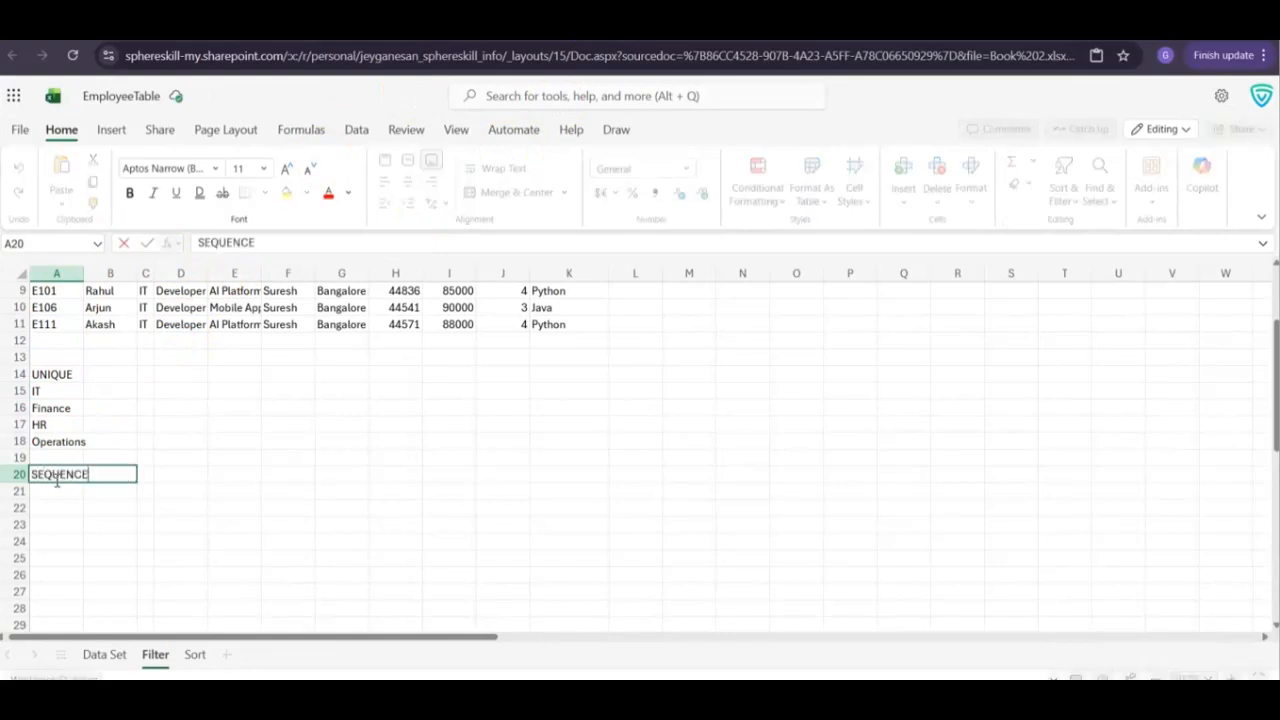
pyautogui.press('Return')
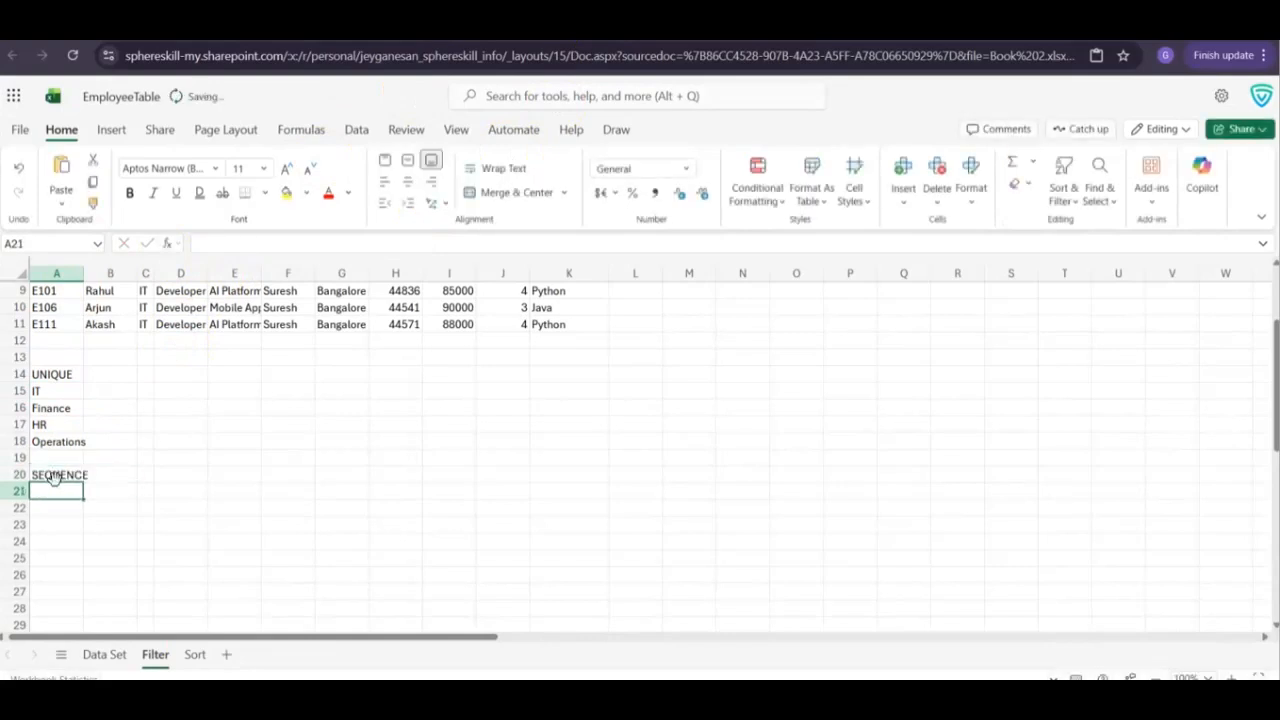
pyautogui.write('=SEQUENCE(ROWS(EmployeeTable))')
pyautogui.scroll(-3, 151, 451)
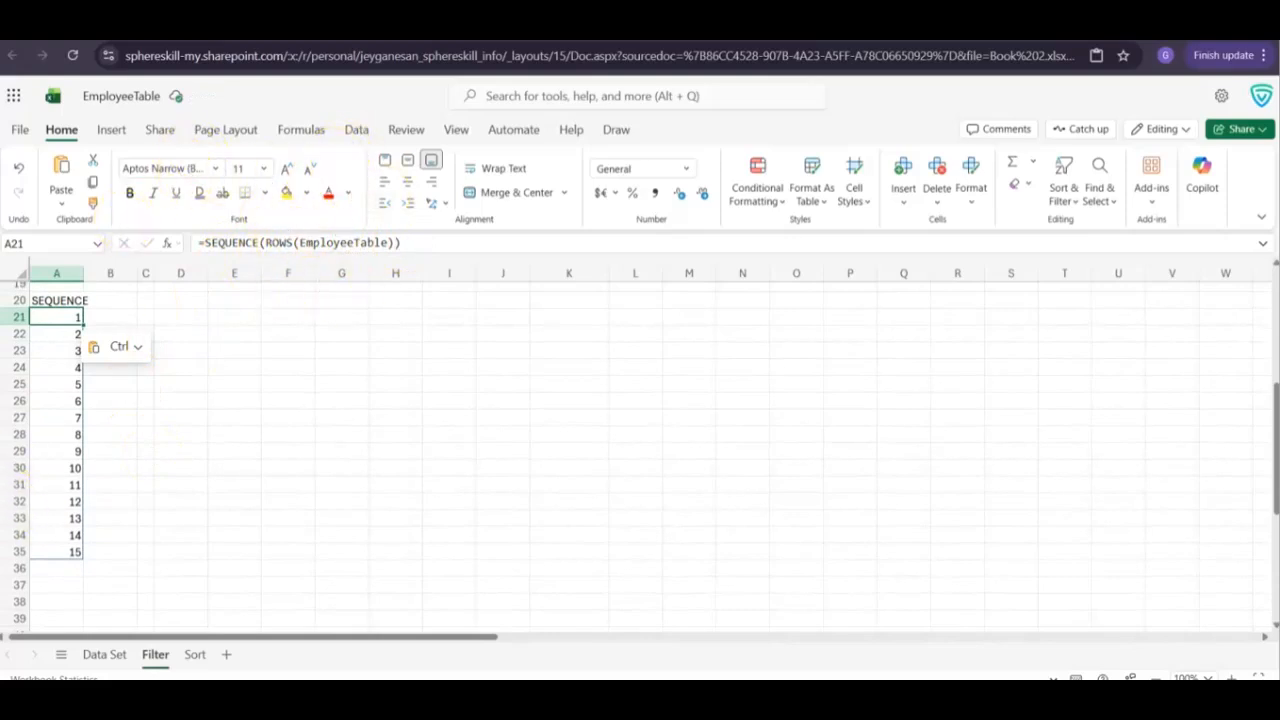
# Compare the SEQUENCE result with the EmpID rows on the Data Set sheet and the rows on the Sort sheet
pyautogui.click(114, 655)
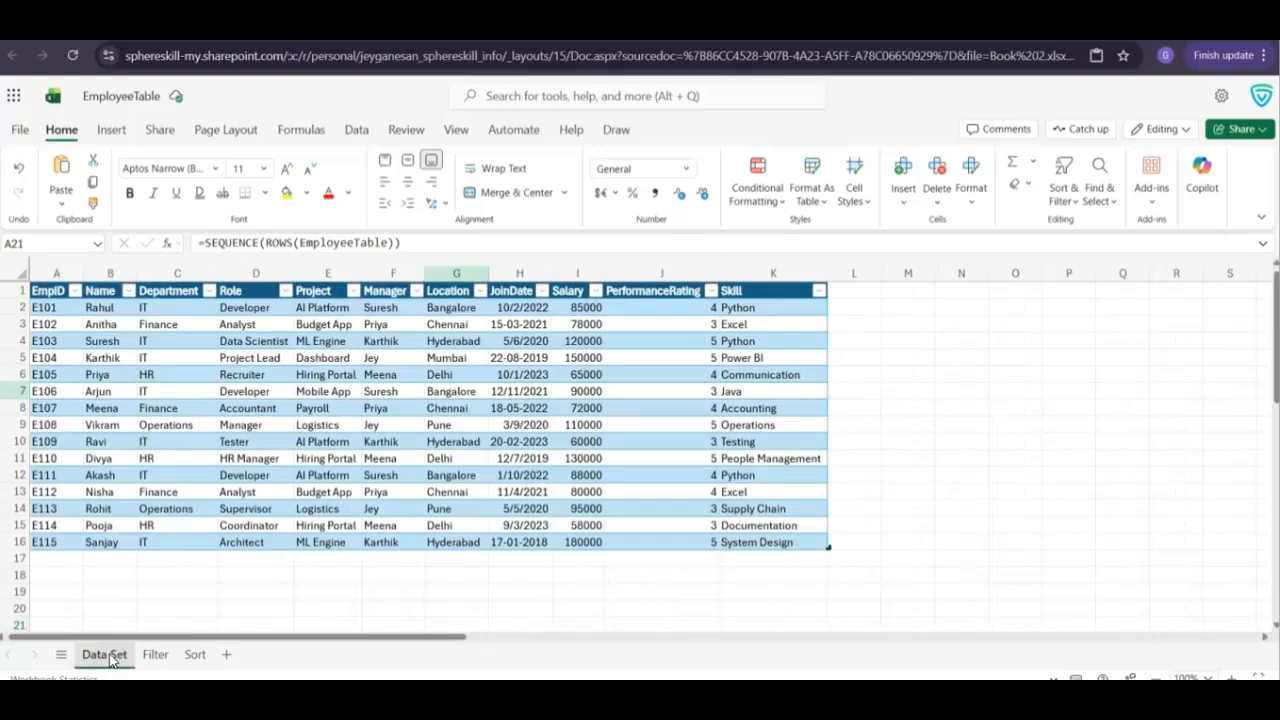
pyautogui.click(39, 308)
pyautogui.click(55, 308)
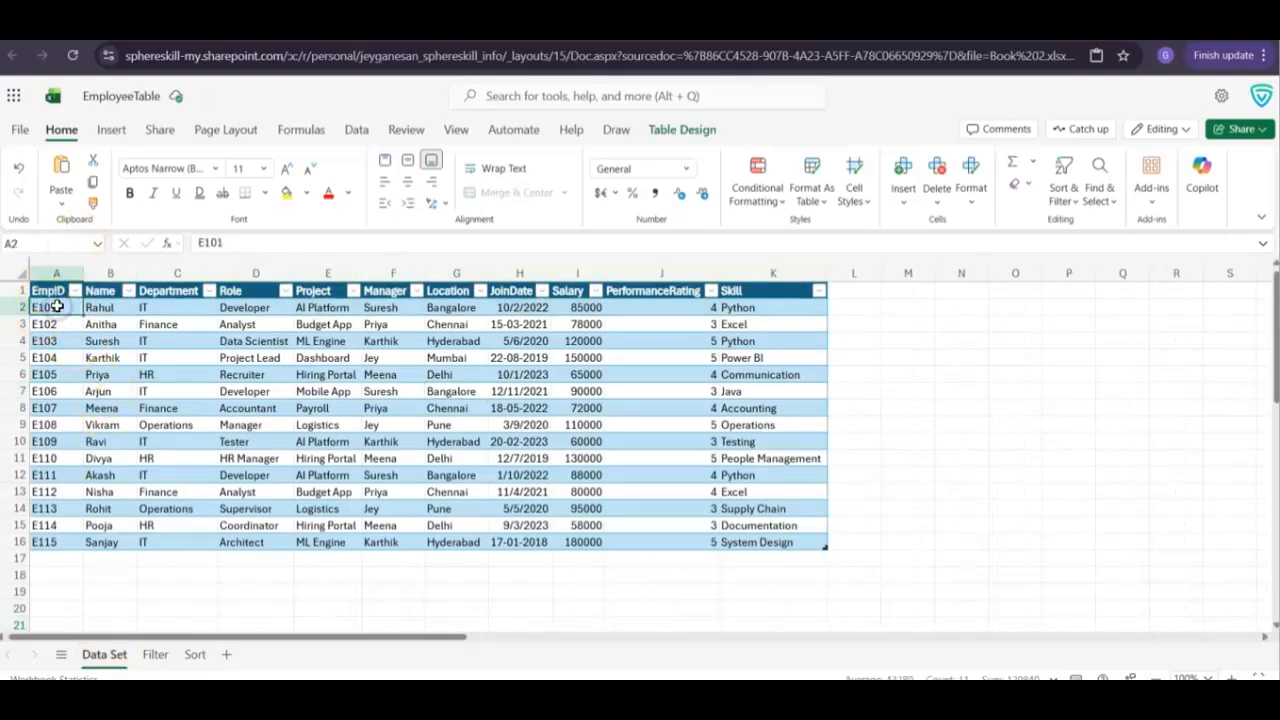
pyautogui.hotkey('ctrl', 'shift', 'Down')
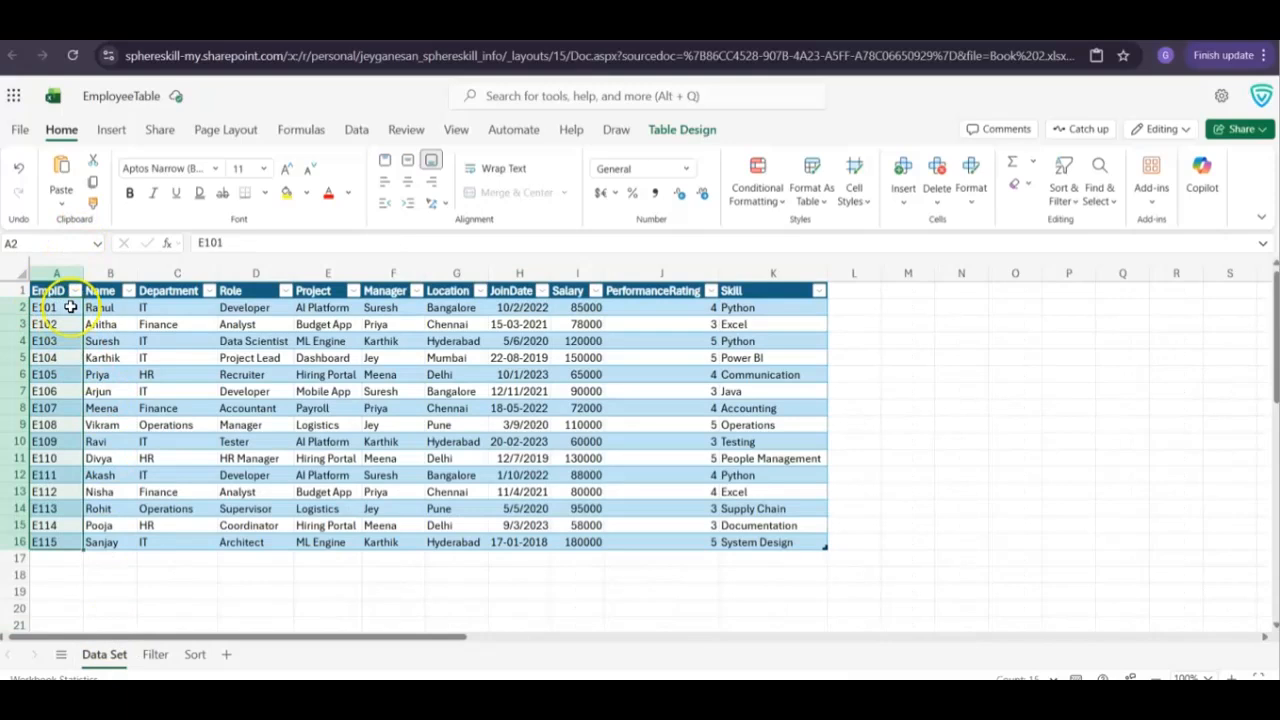
pyautogui.click(193, 656)
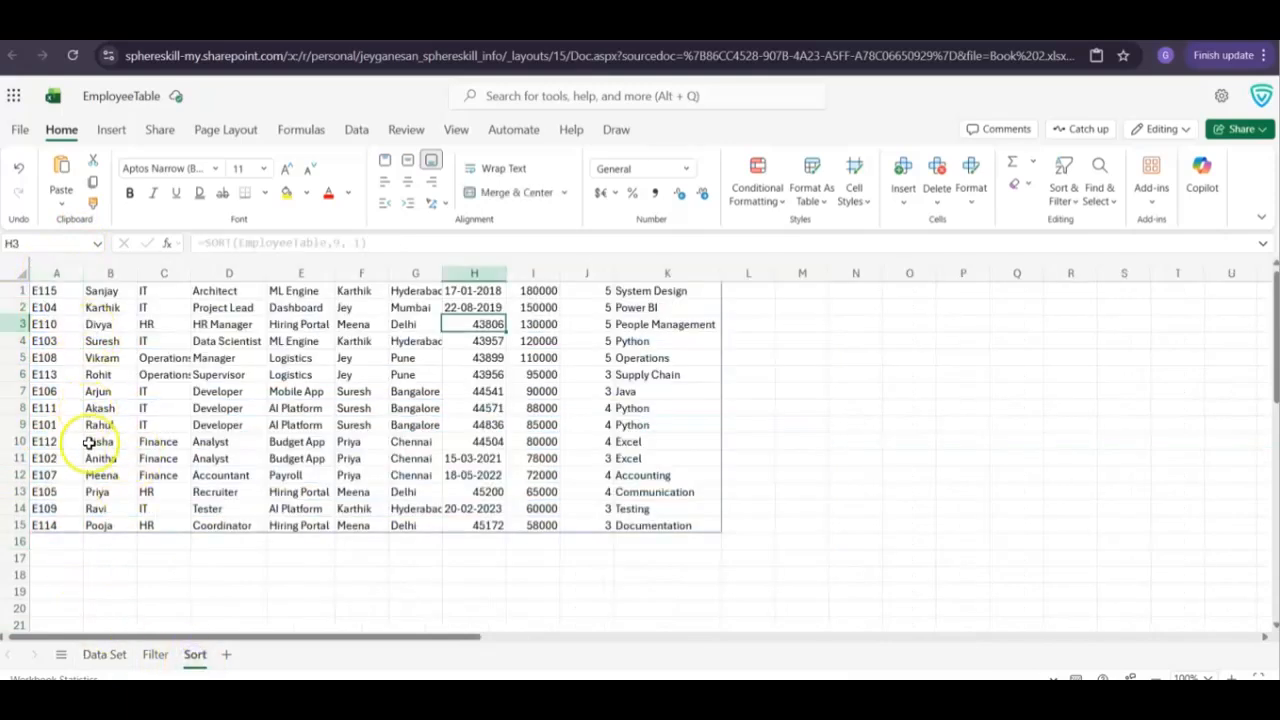
pyautogui.click(155, 654)
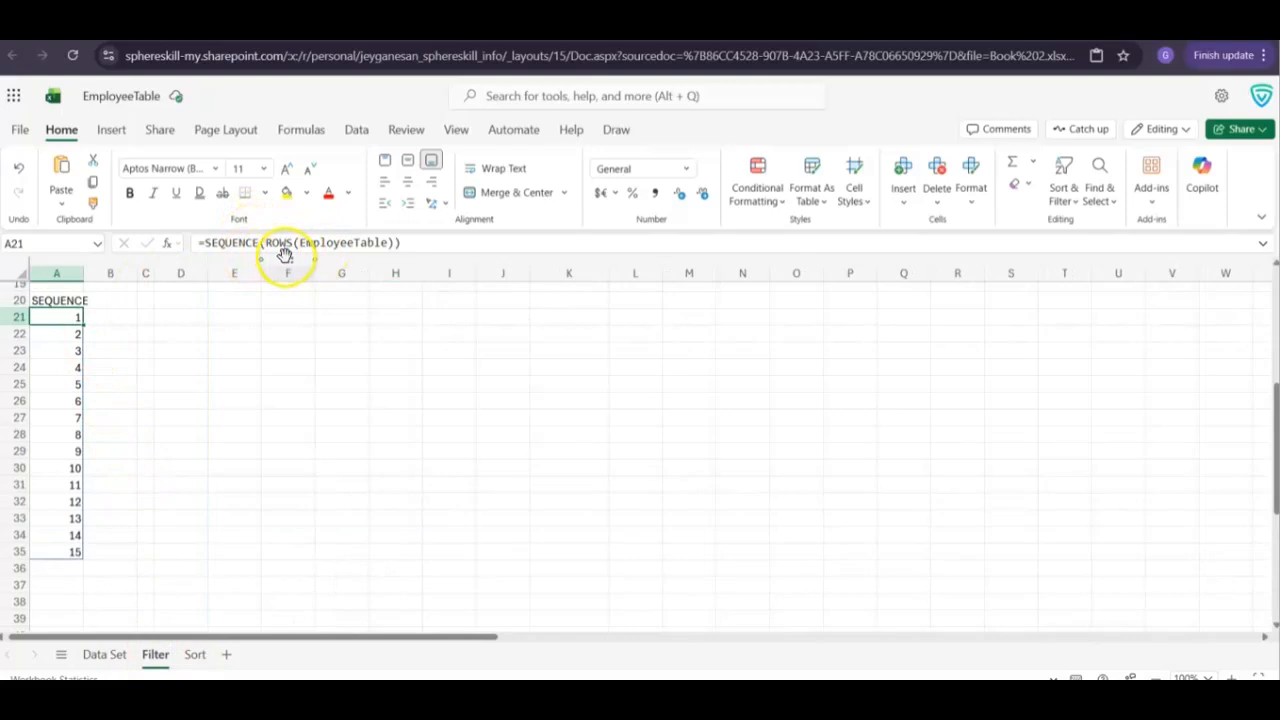
pyautogui.click(104, 654)
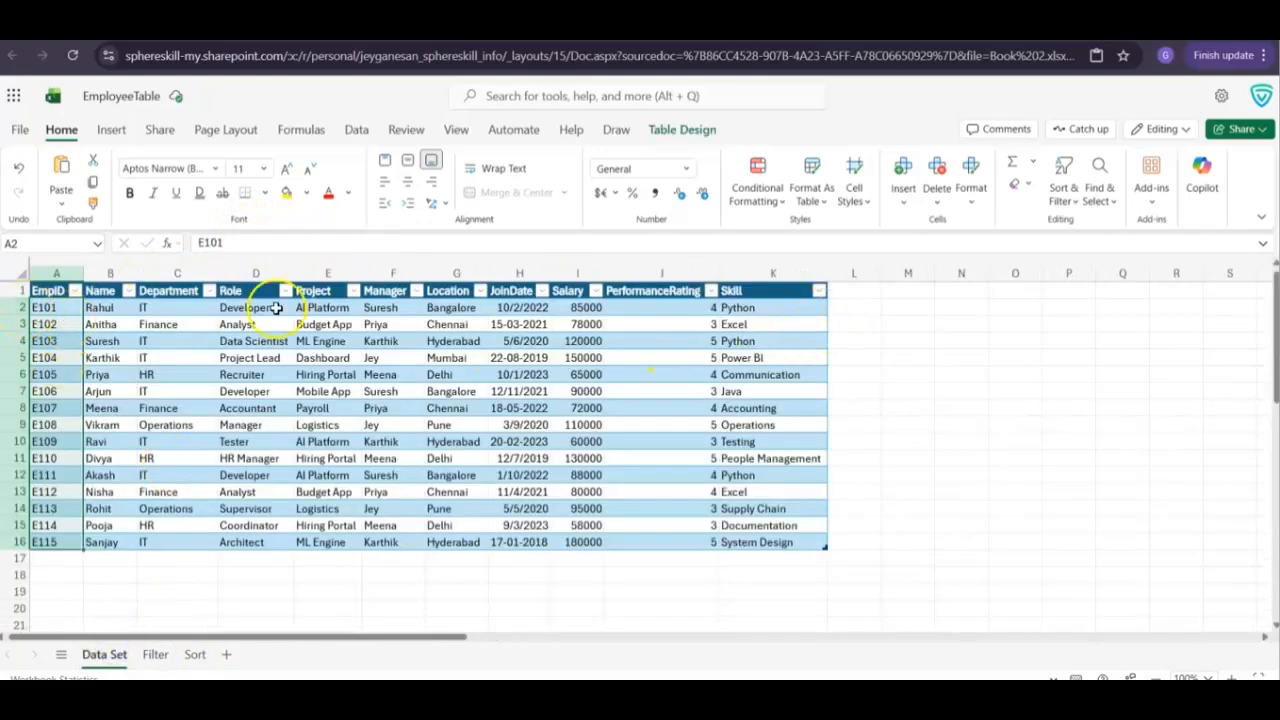
pyautogui.click(194, 654)
# Enter the labels Simulate Bonus Percentage in cell A37 and Forecast in cell A38 of the Filter sheet
pyautogui.click(155, 654)
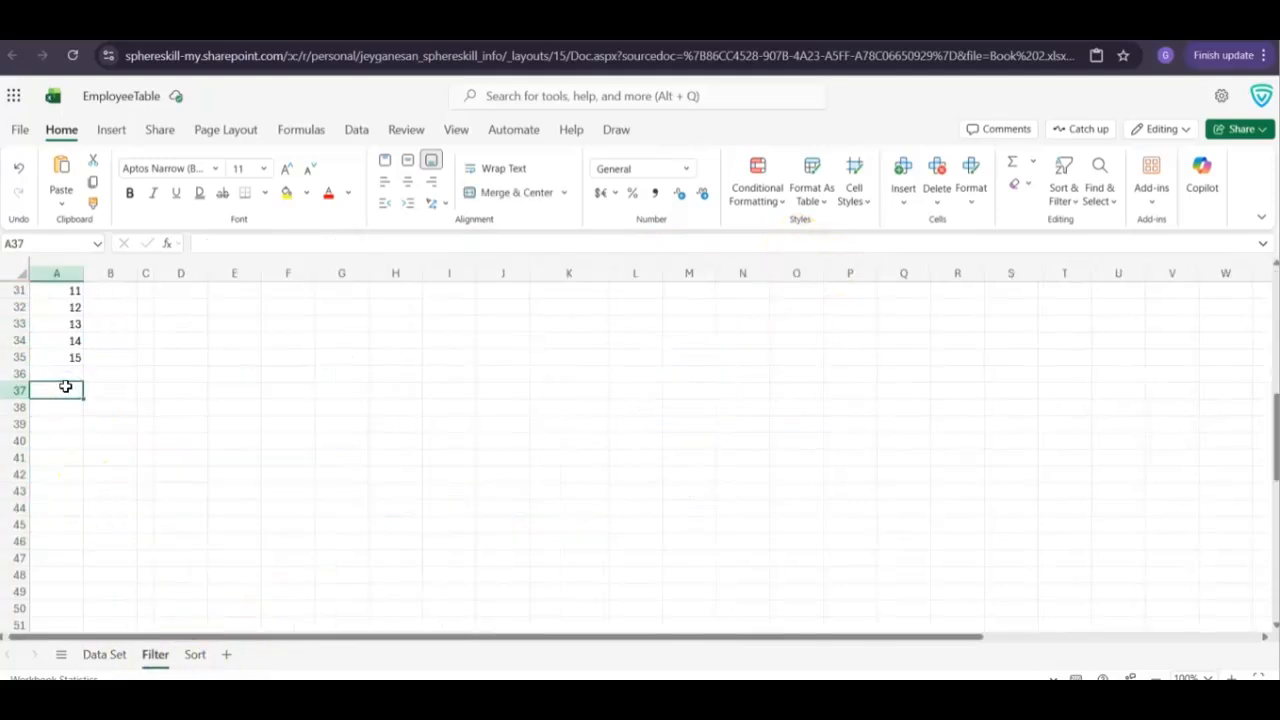
pyautogui.write('SEQUENCESim')
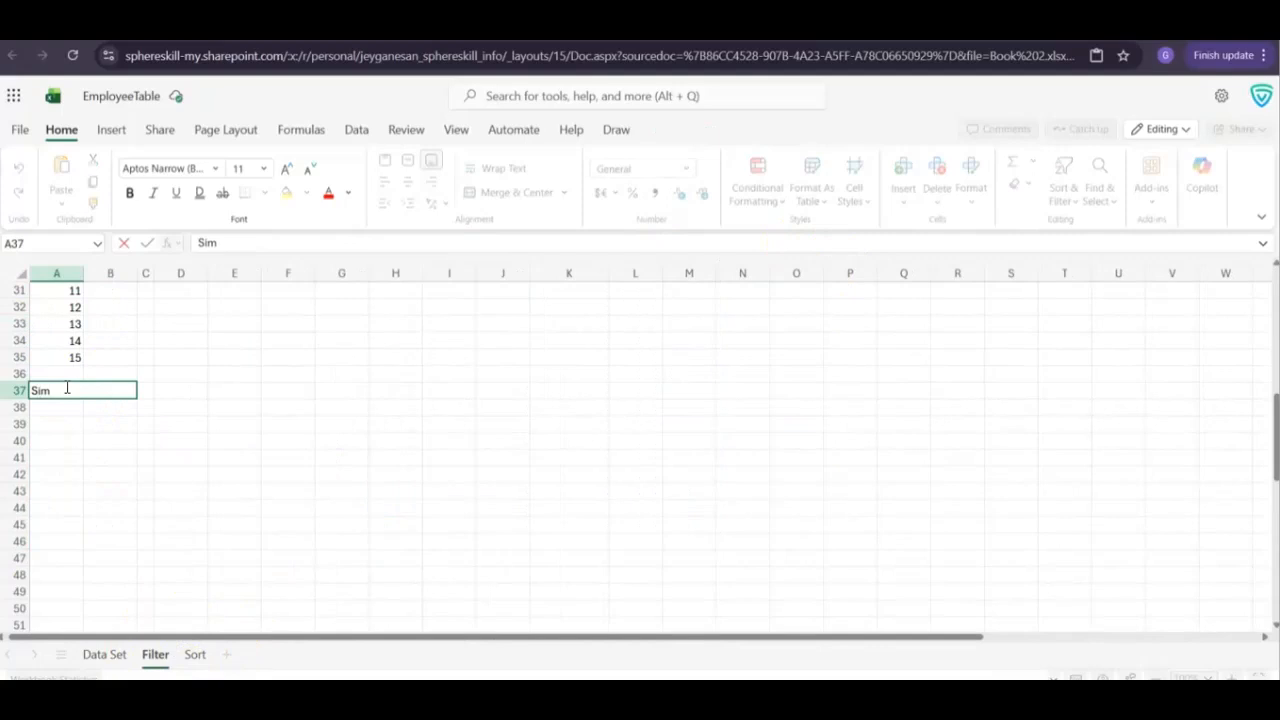
pyautogui.write('ulate Bonus Percentage')
pyautogui.press('Return')
pyautogui.write('Forecast')
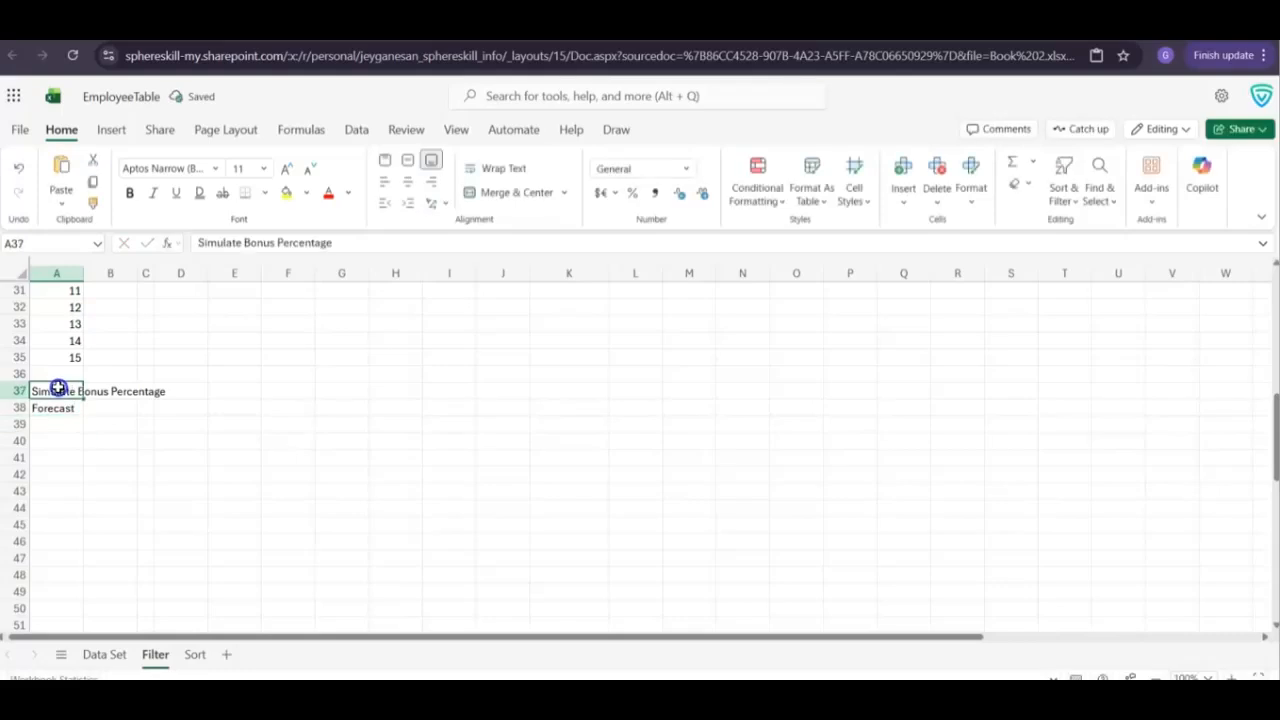
# Increase the font size of the labels in A37:A38 to 14 and widen column A slightly
pyautogui.moveTo(58, 388); pyautogui.dragTo(62, 402)
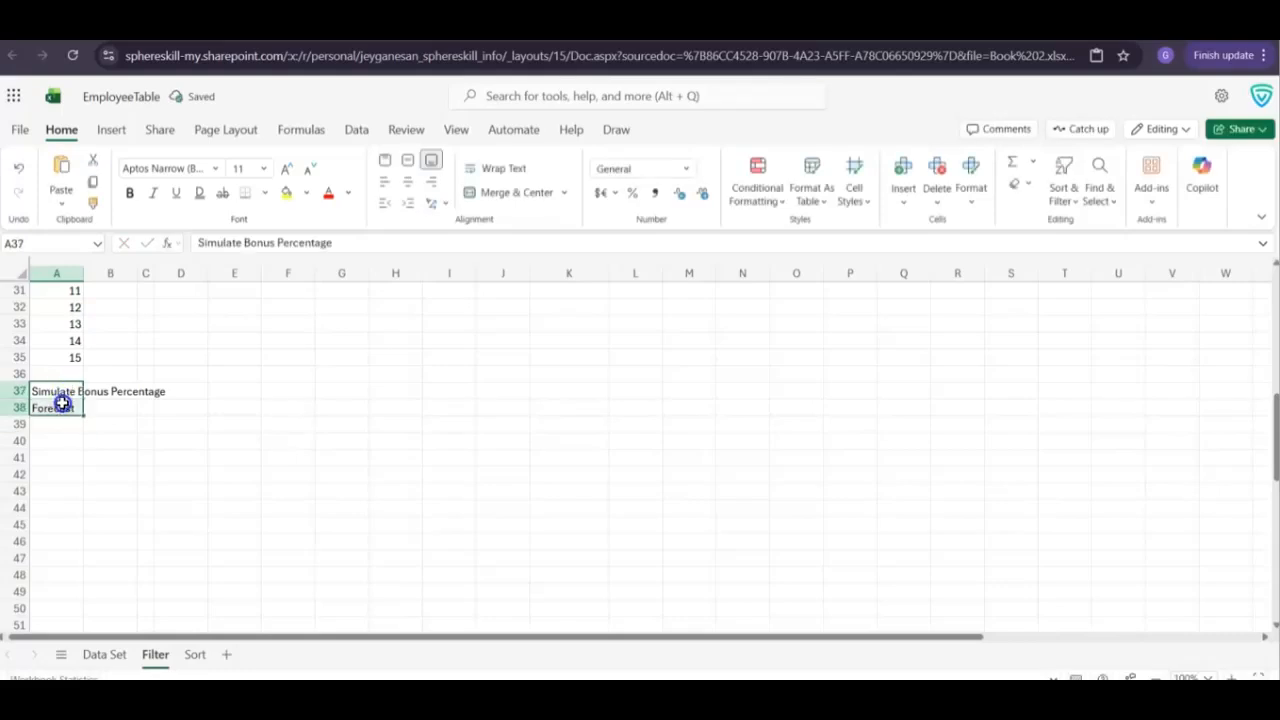
pyautogui.click(289, 169)
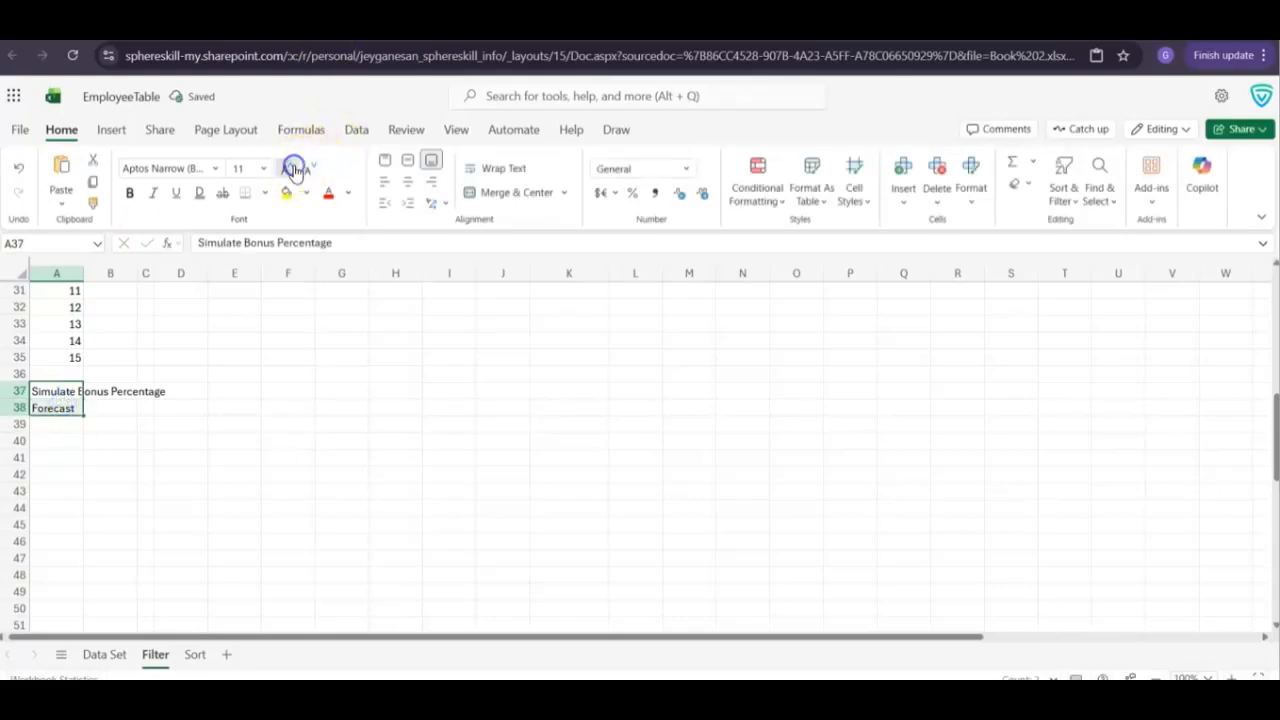
pyautogui.click(291, 170)
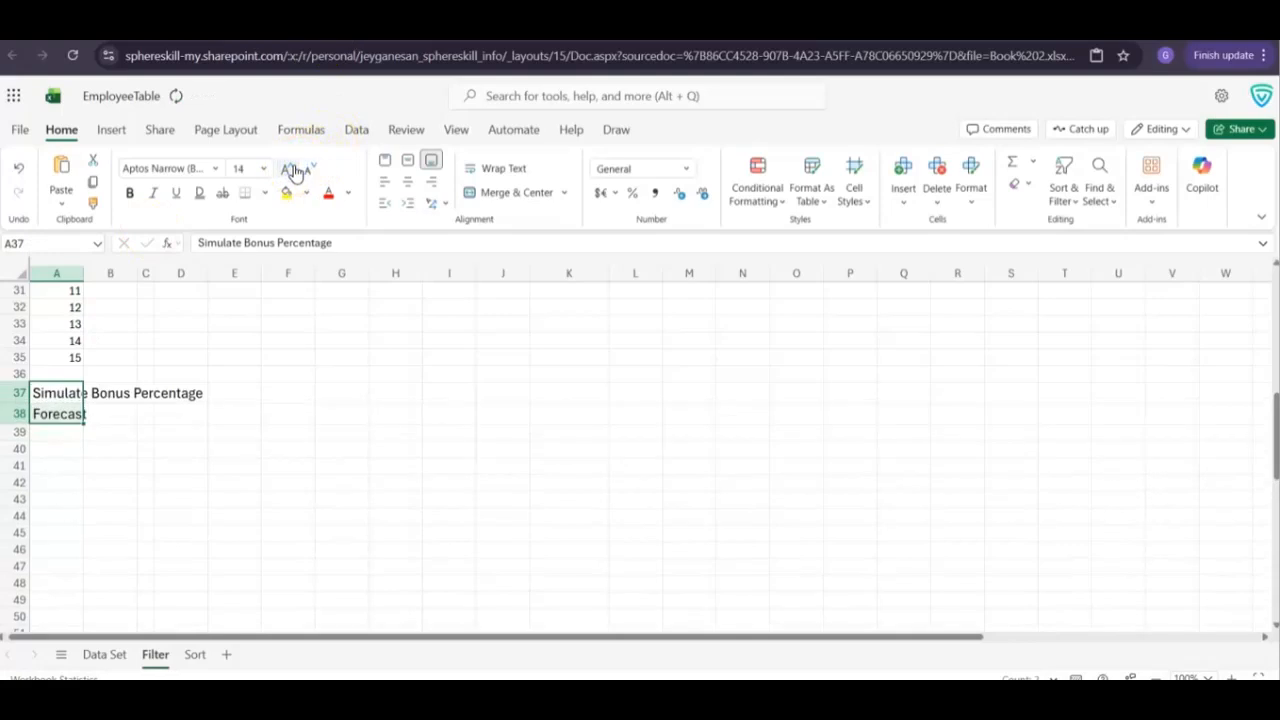
pyautogui.moveTo(85, 275); pyautogui.dragTo(104, 275)
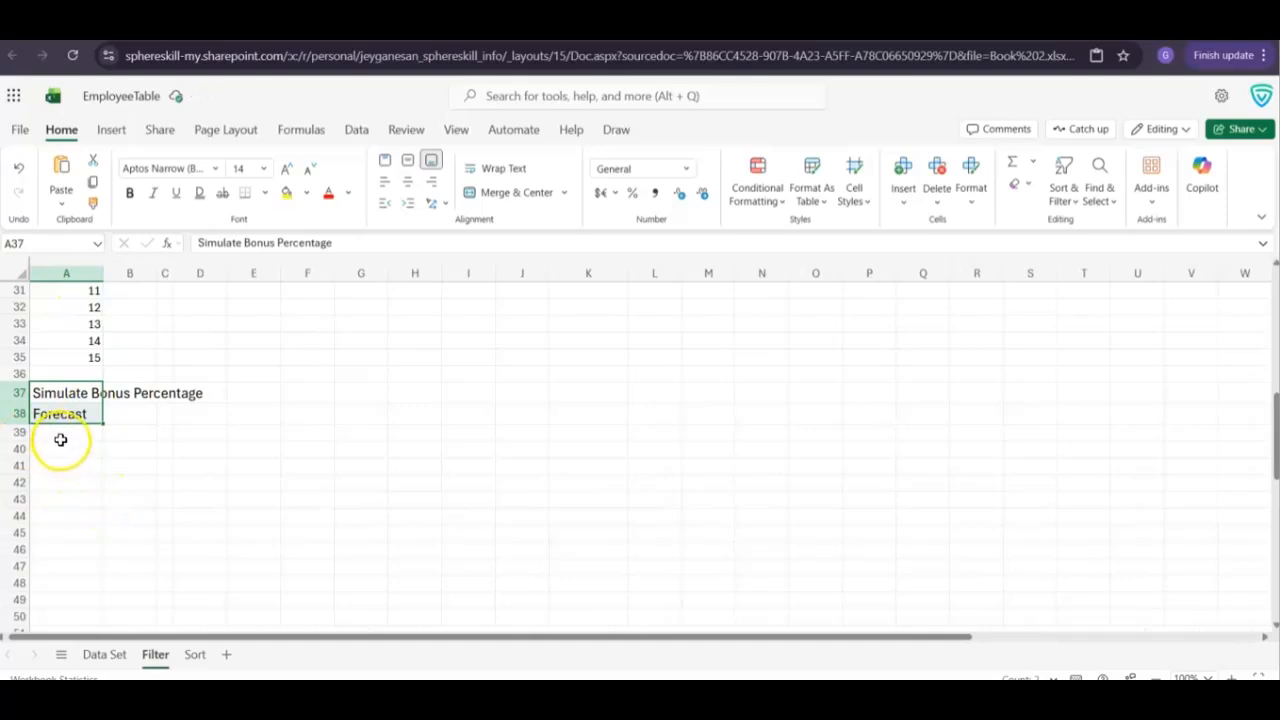
# Paste =RANDARRAY(ROWS(EmployeeTable),1,5,15,TRUE) into cell A39 of the Filter sheet and review the same formula's arguments in the Data Set sheet's Bonus column
pyautogui.click(60, 436)
pyautogui.write('=RANDARRAY(ROWS(EmployeeTable),1,5,15,TRUE)')
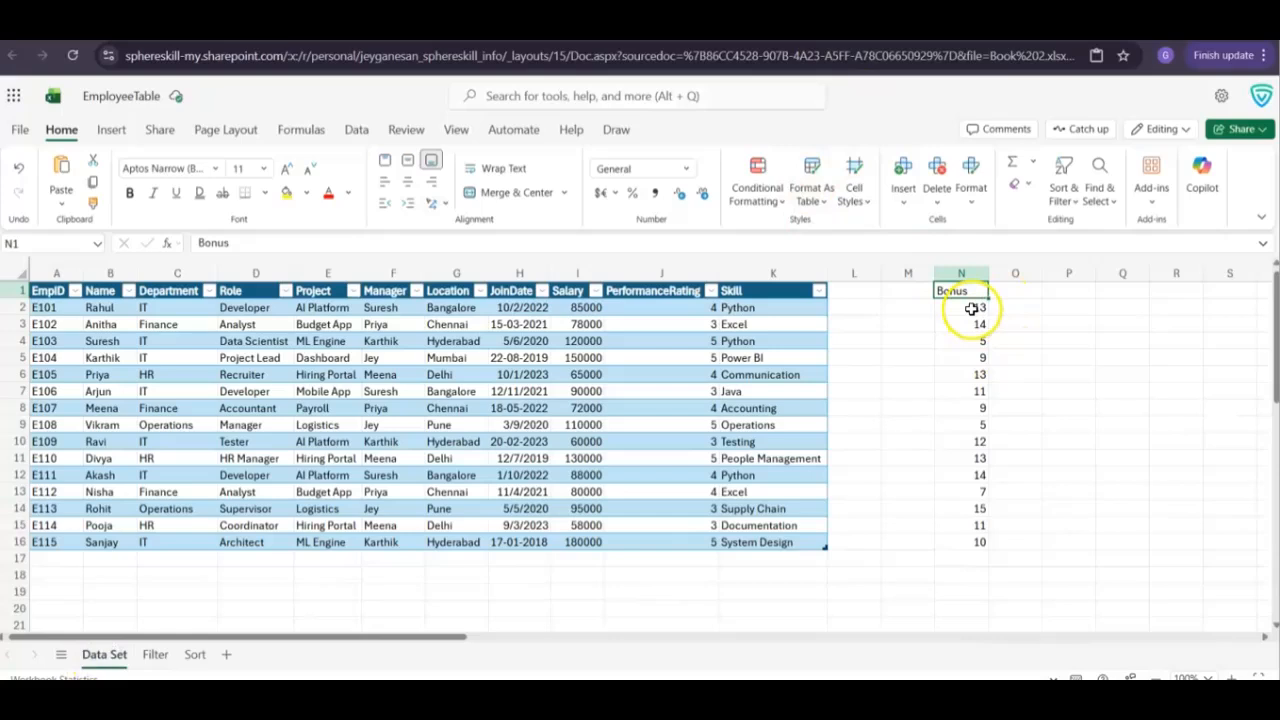
pyautogui.click(971, 309)
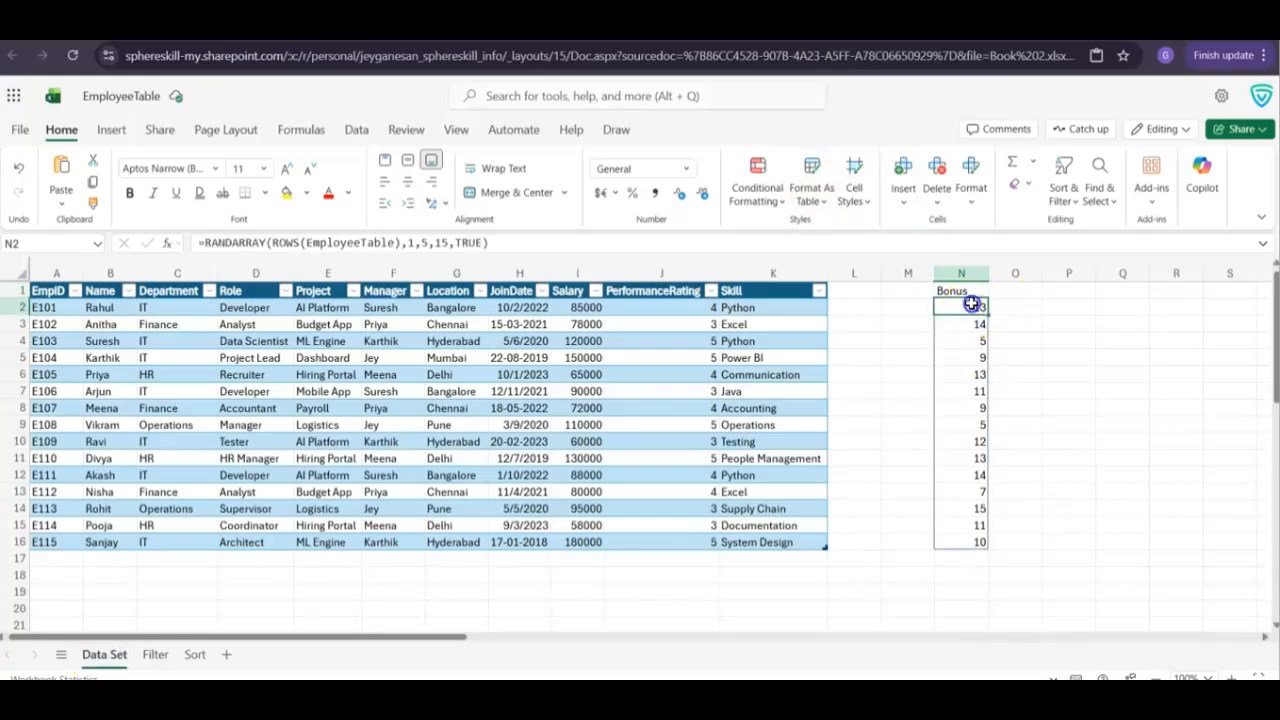
pyautogui.doubleClick(971, 305)
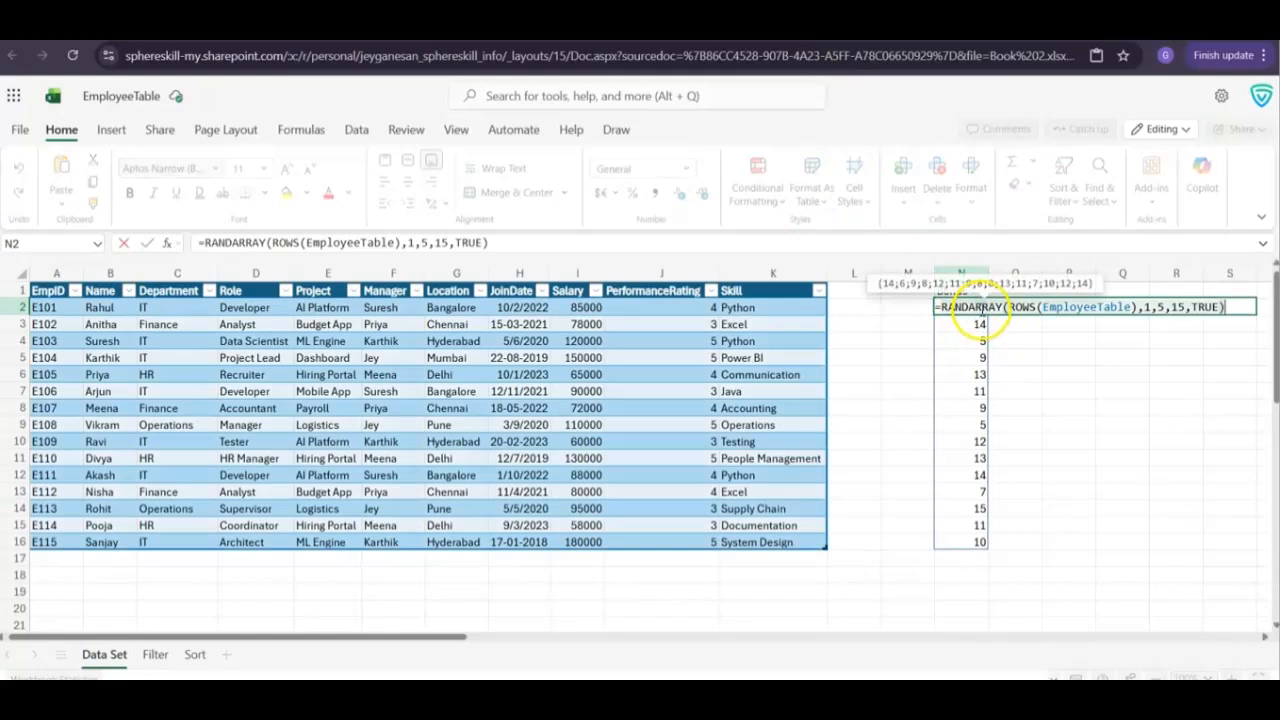
pyautogui.click(1150, 307)
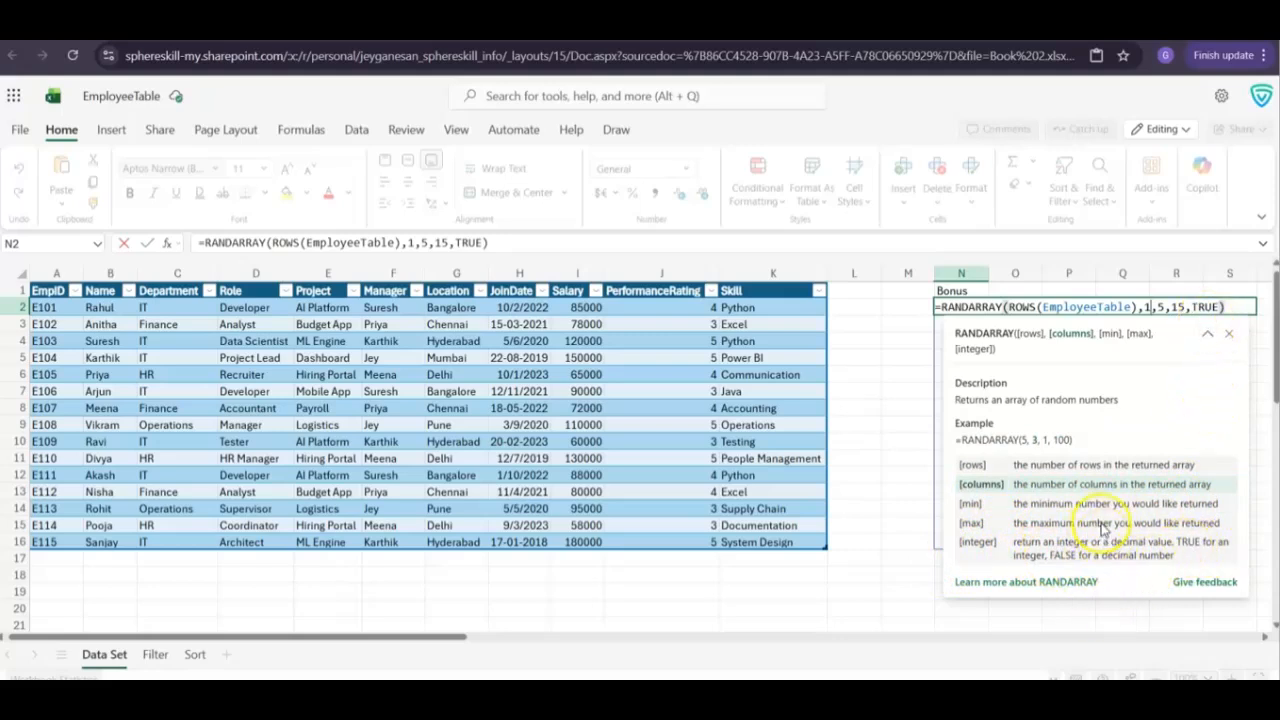
pyautogui.press('Return')
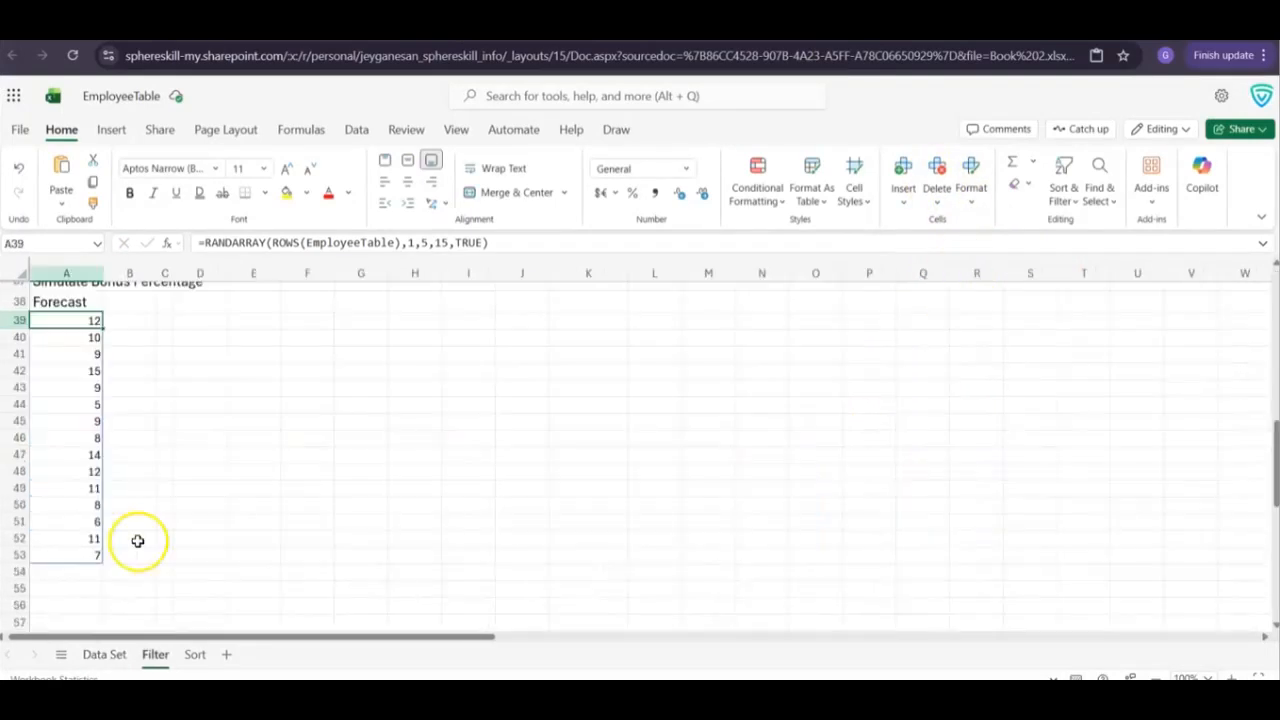
# Enter the label LET in cell A56 of the Filter sheet, below the random bonus values
pyautogui.scroll(-3, 137, 540)
pyautogui.click(79, 440)
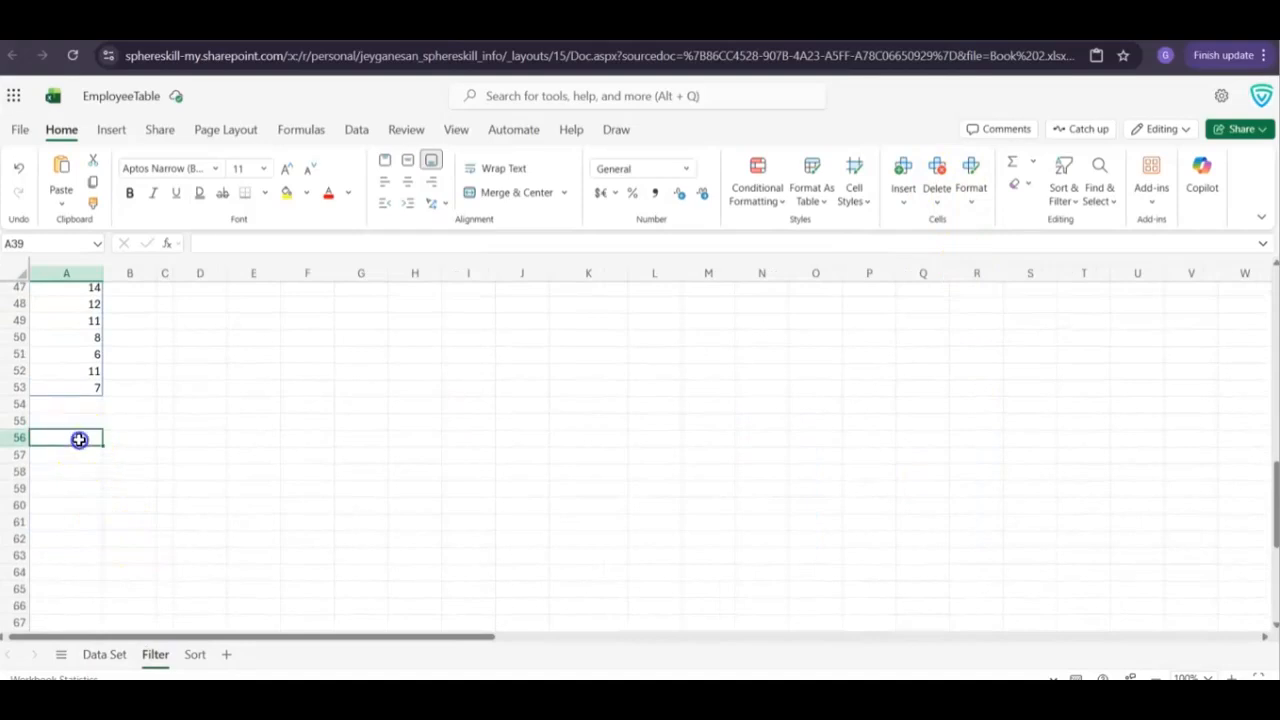
pyautogui.write('LET')
pyautogui.press('Return')
pyautogui.write('=LET( monthly, EmployeeTable[Salary], monthly*12 )')
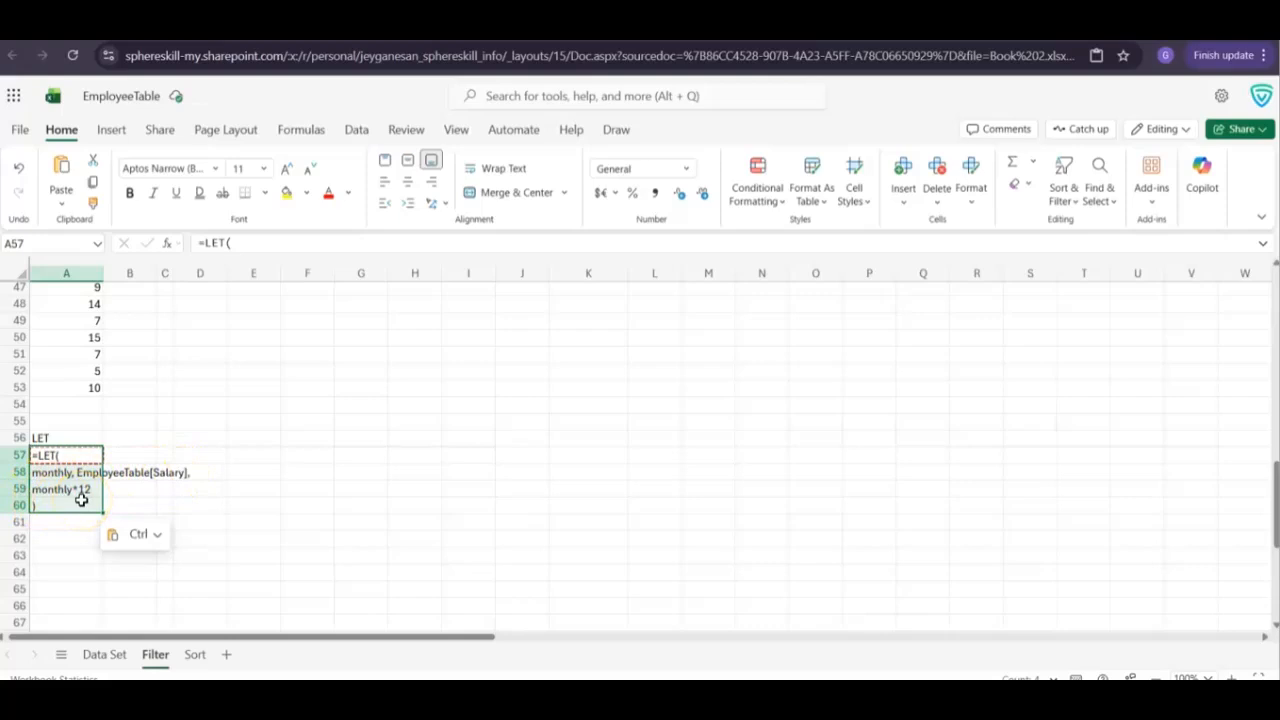
pyautogui.press('Return')
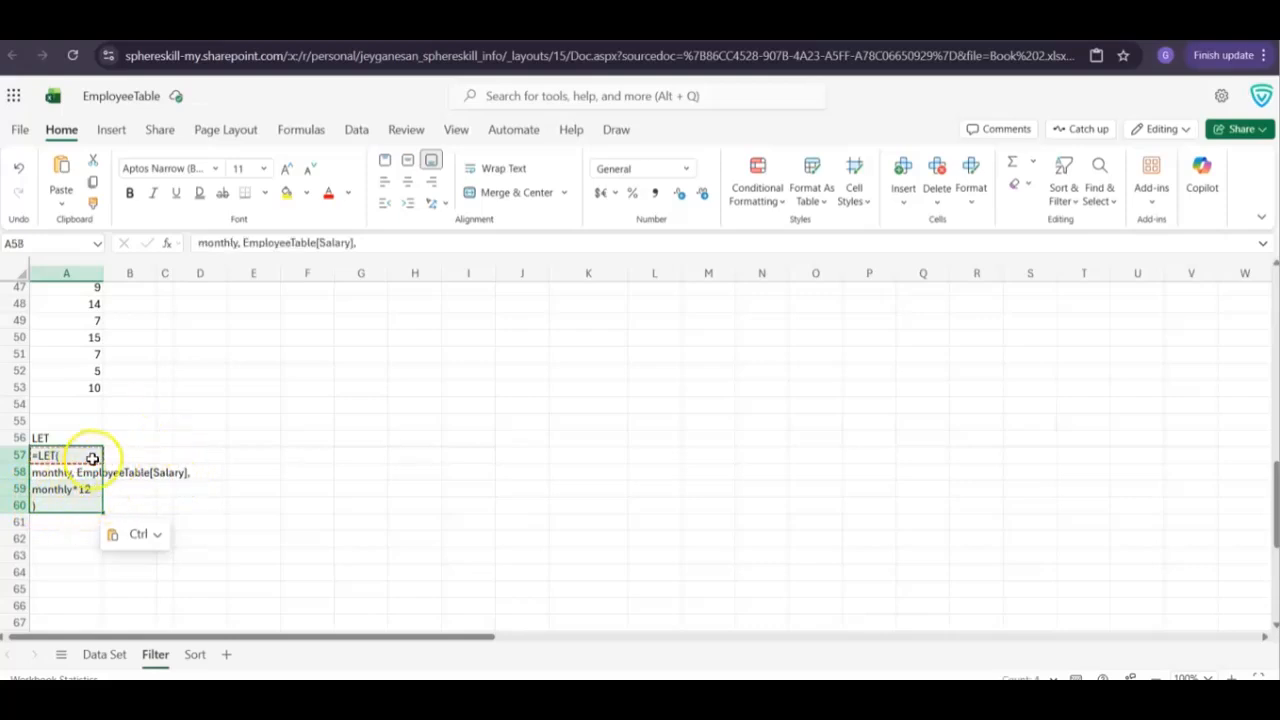
pyautogui.hotkey('ctrl', 'z')
# Paste the single-line formula =LET(monthly, EmployeeTable[Salary],monthly*12) into cell A57 and review its arguments
pyautogui.click(61, 456)
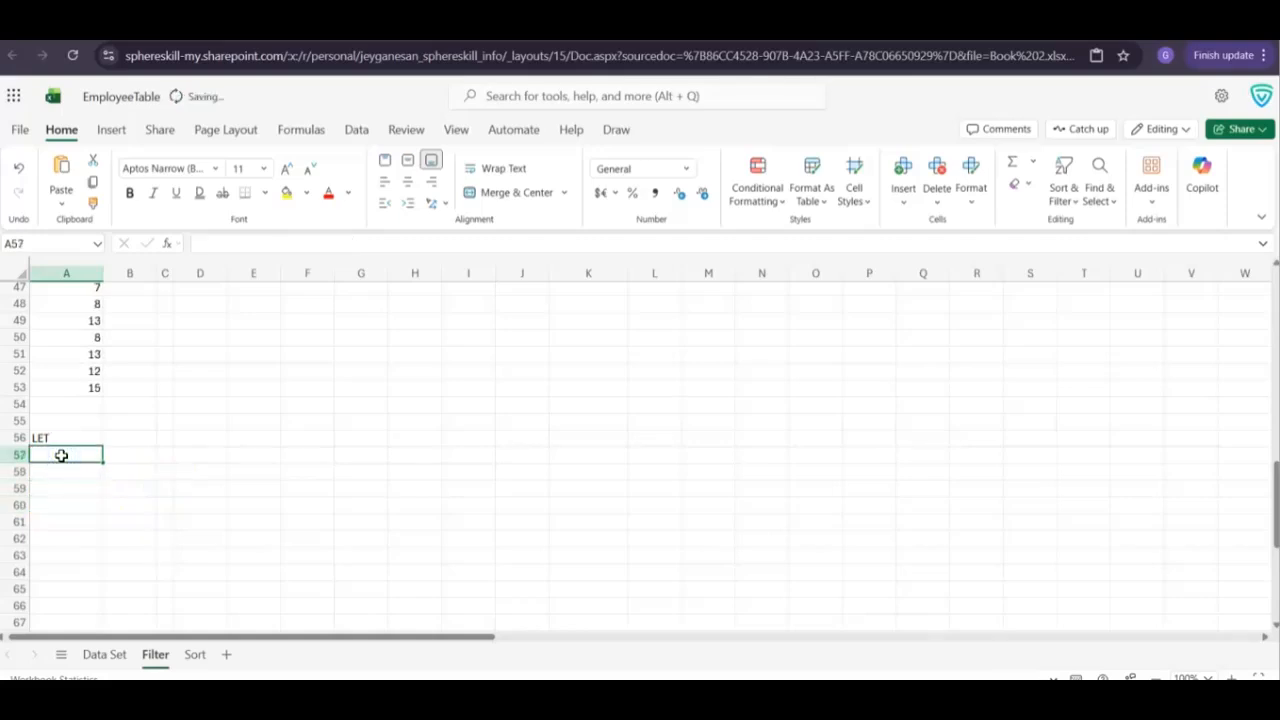
pyautogui.write('=LET(monthly, EmployeeTable[Salary],monthly*12)')
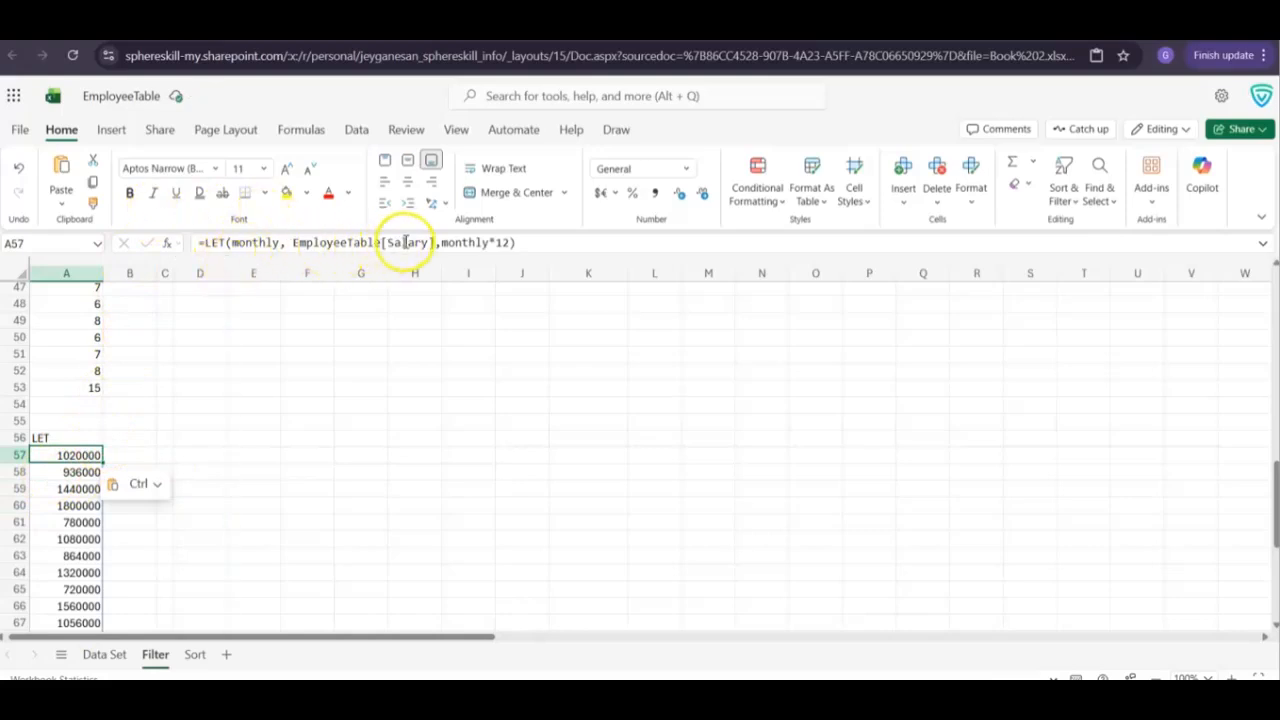
pyautogui.moveTo(415, 242)
pyautogui.moveTo(466, 243)
# Enter the heading Yearly Salary in cell O1 of the Data Set sheet and paste =LET(monthly, EmployeeTable[Salary],monthly*12) into cell O2
pyautogui.click(106, 656)
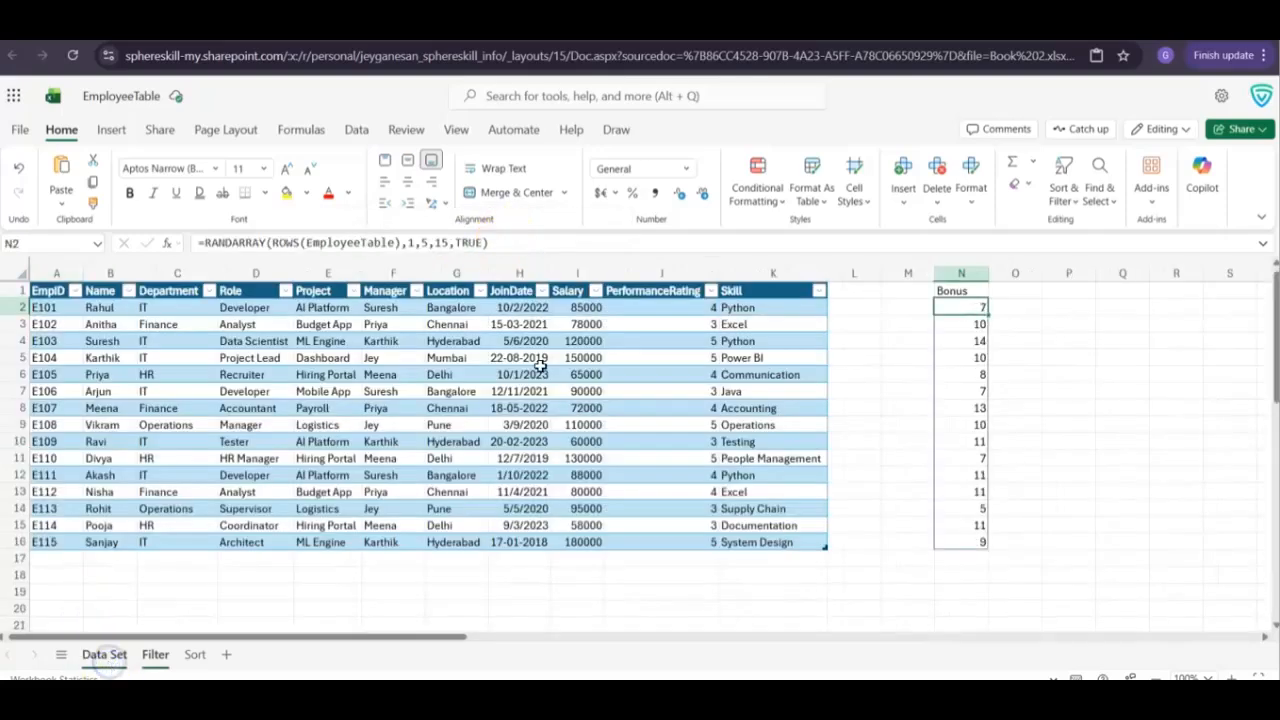
pyautogui.click(1010, 292)
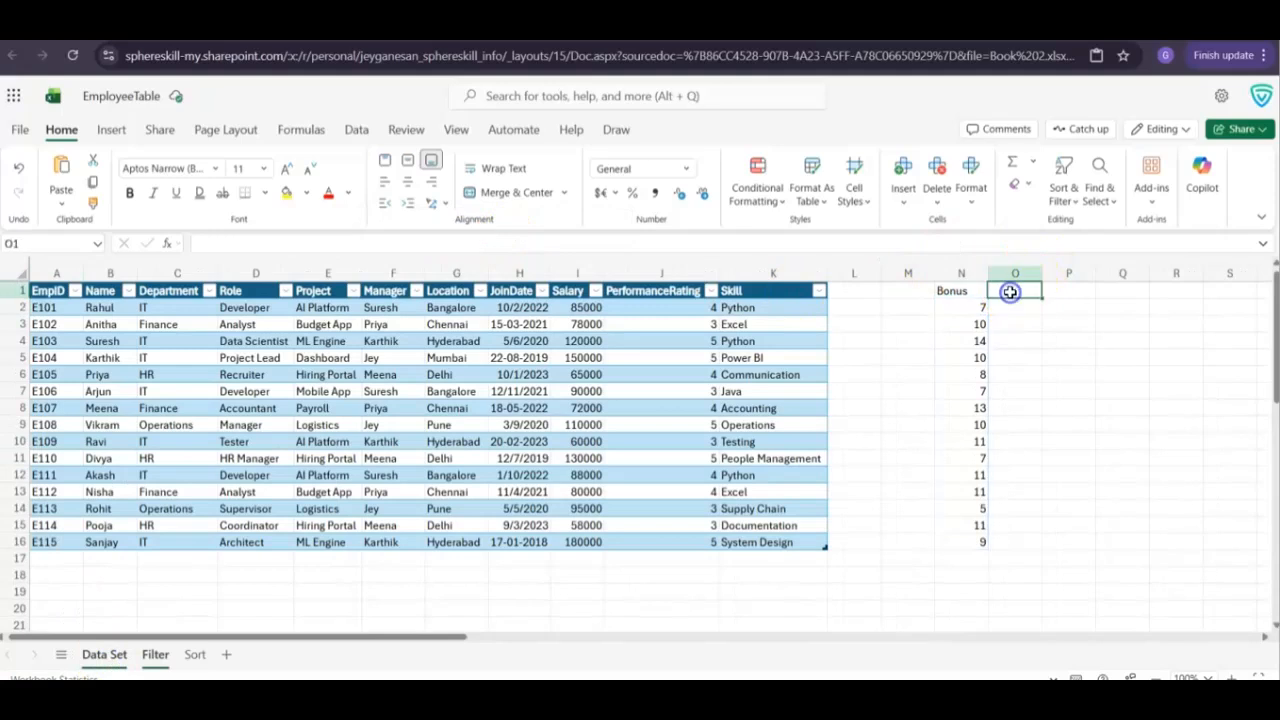
pyautogui.write('Yeal')
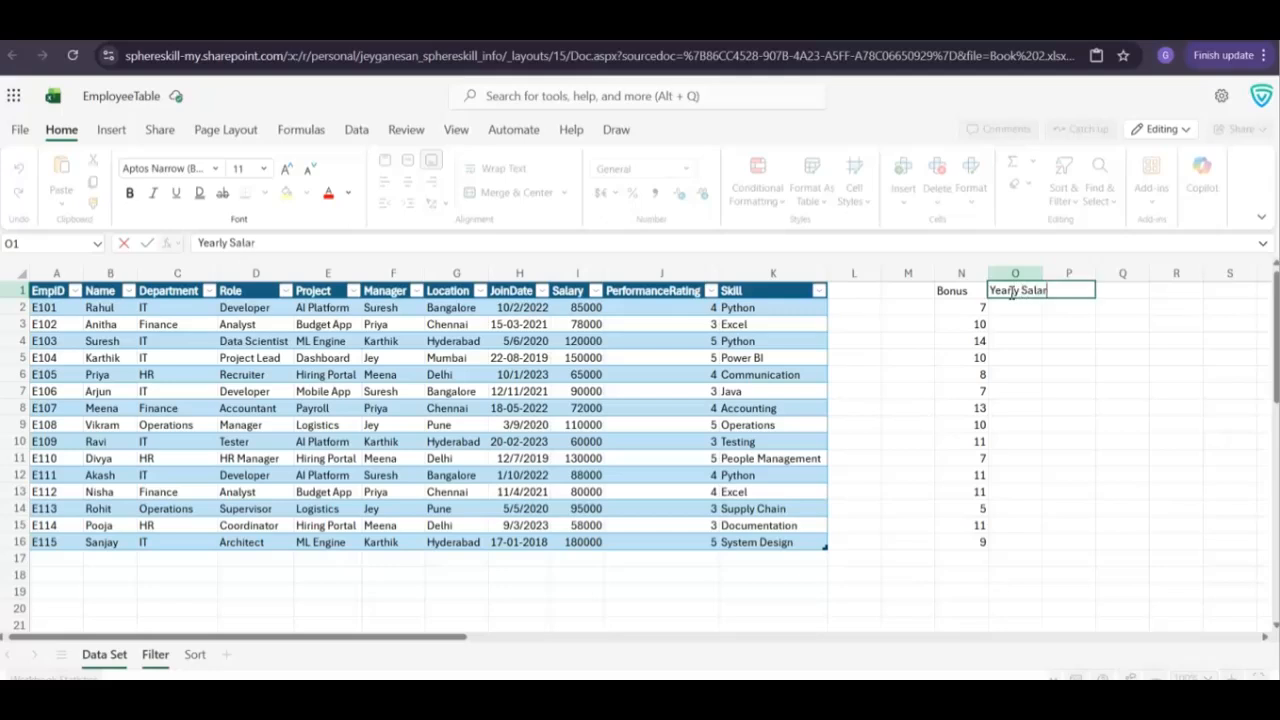
pyautogui.write('ly Salary')
pyautogui.press('Return')
pyautogui.write('=LET(monthly, EmployeeTable[Salary],monthly*12)')
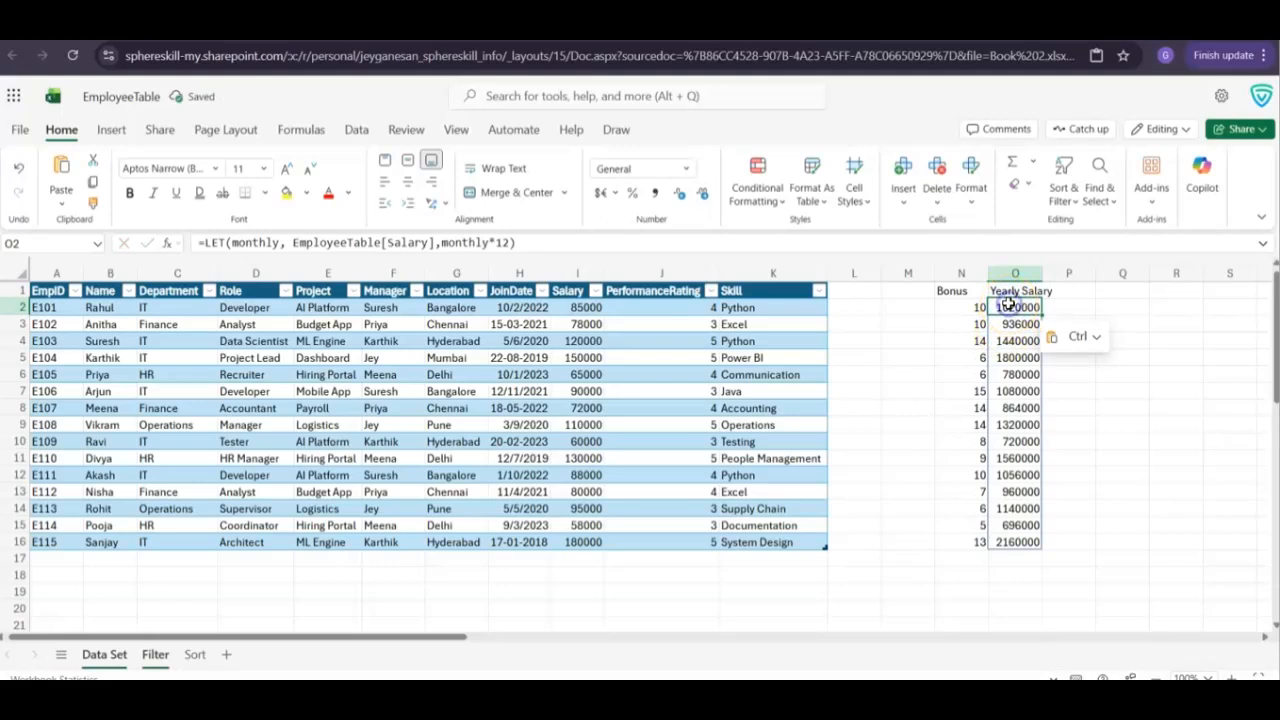
pyautogui.doubleClick(1009, 305)
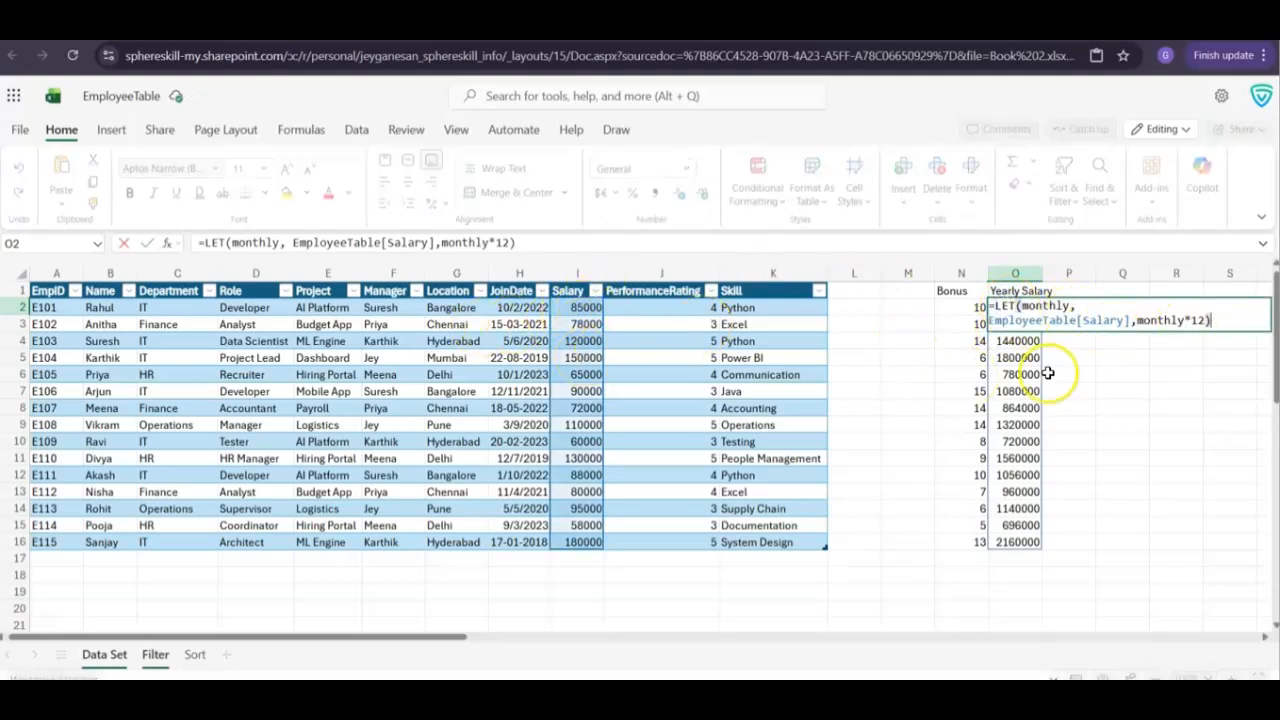
pyautogui.press('Escape')
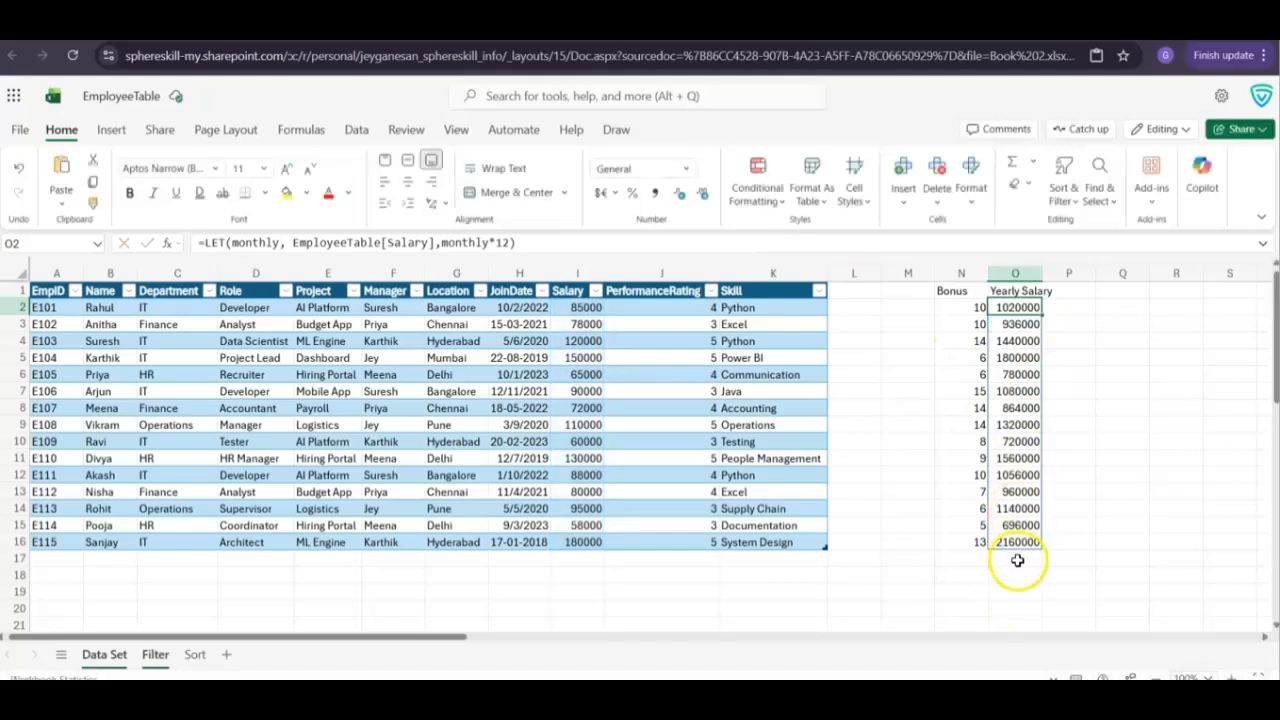
pyautogui.click(1017, 557)
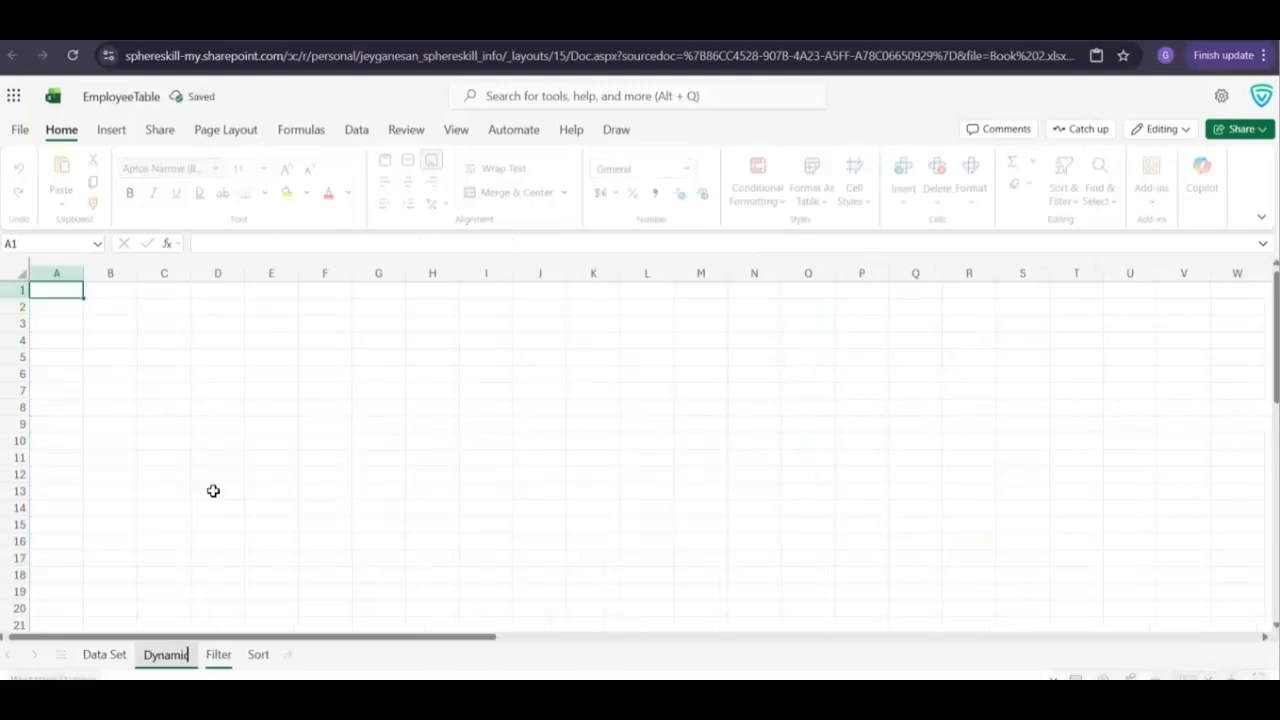
# Name the new sheet Dynamic Data, paste =MAKEARRAY(5,5,LAMBDA(r,c,r*c)) into its cell A1 and review the LAMBDA argument
pyautogui.write('Data')
pyautogui.press('Return')
pyautogui.write('=MAKEARRAY(5,5,LAMBDA(r,c,r*c))')
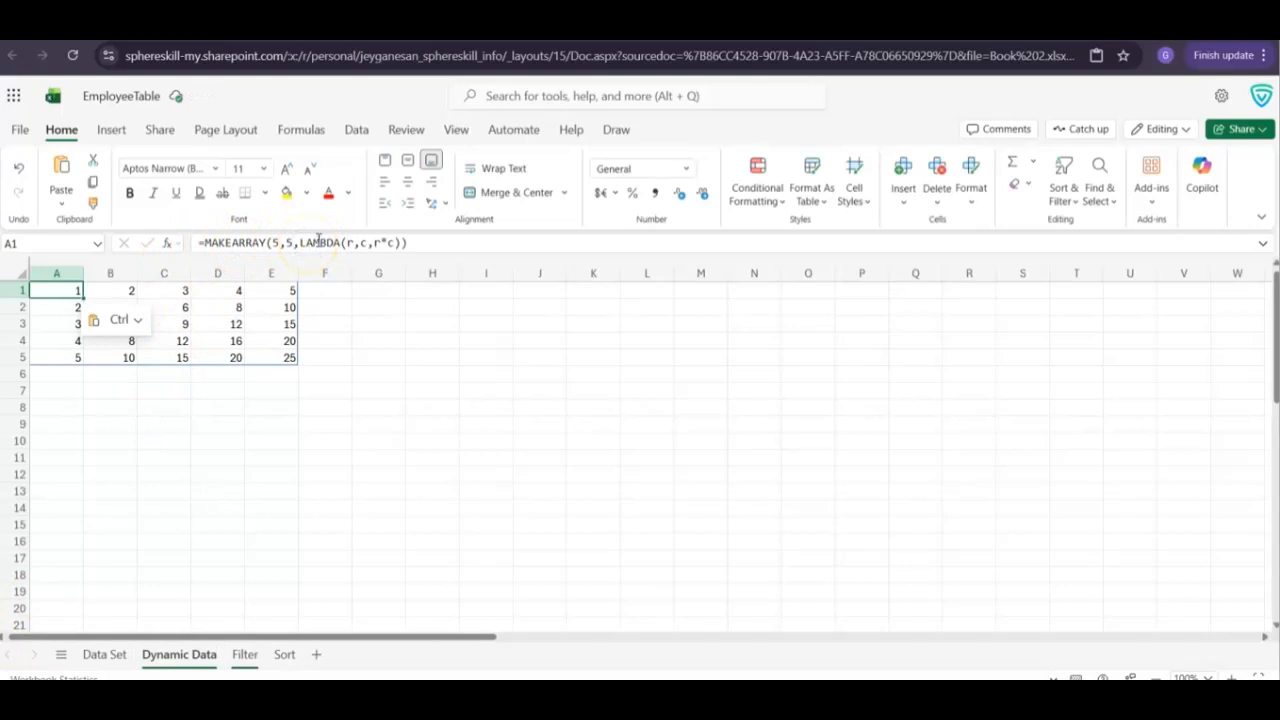
pyautogui.doubleClick(318, 242)
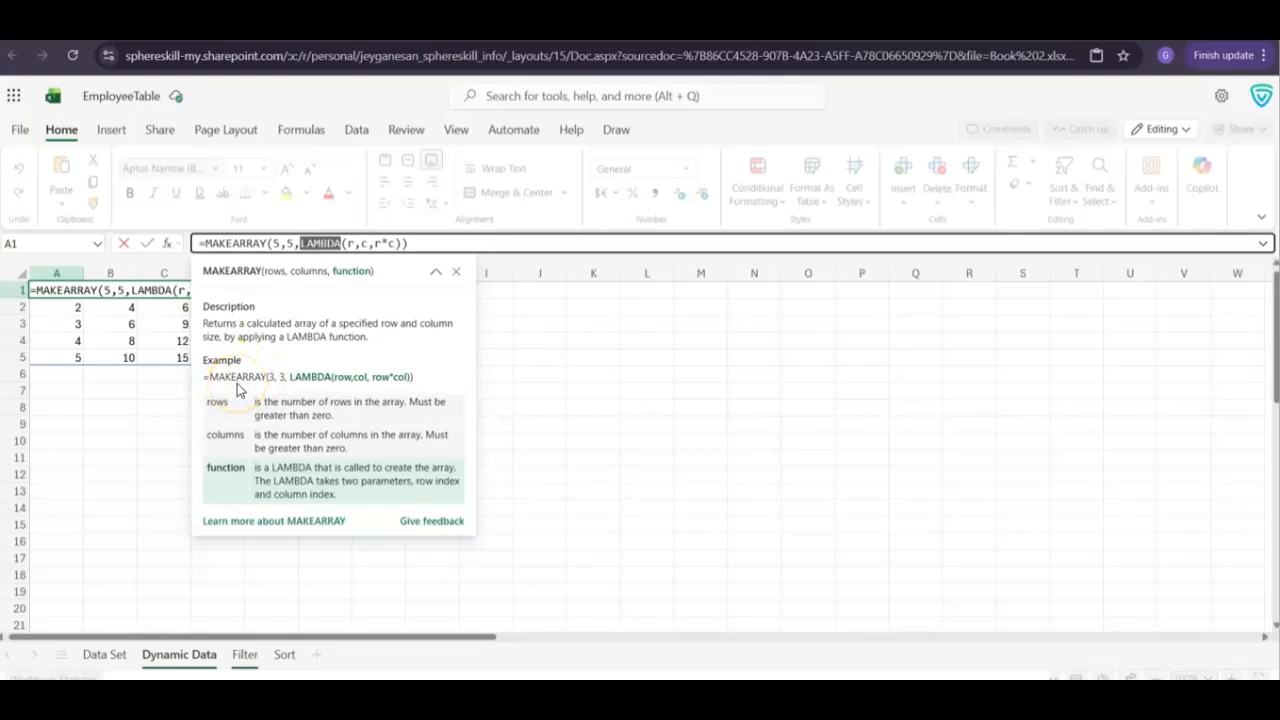
pyautogui.press('Escape')
# Label cell A8 of the Dynamic Data sheet CHOOSECAL and paste =CHOOSECOLS(EmployeeTable,2,3,9) into cell A9
pyautogui.click(52, 409)
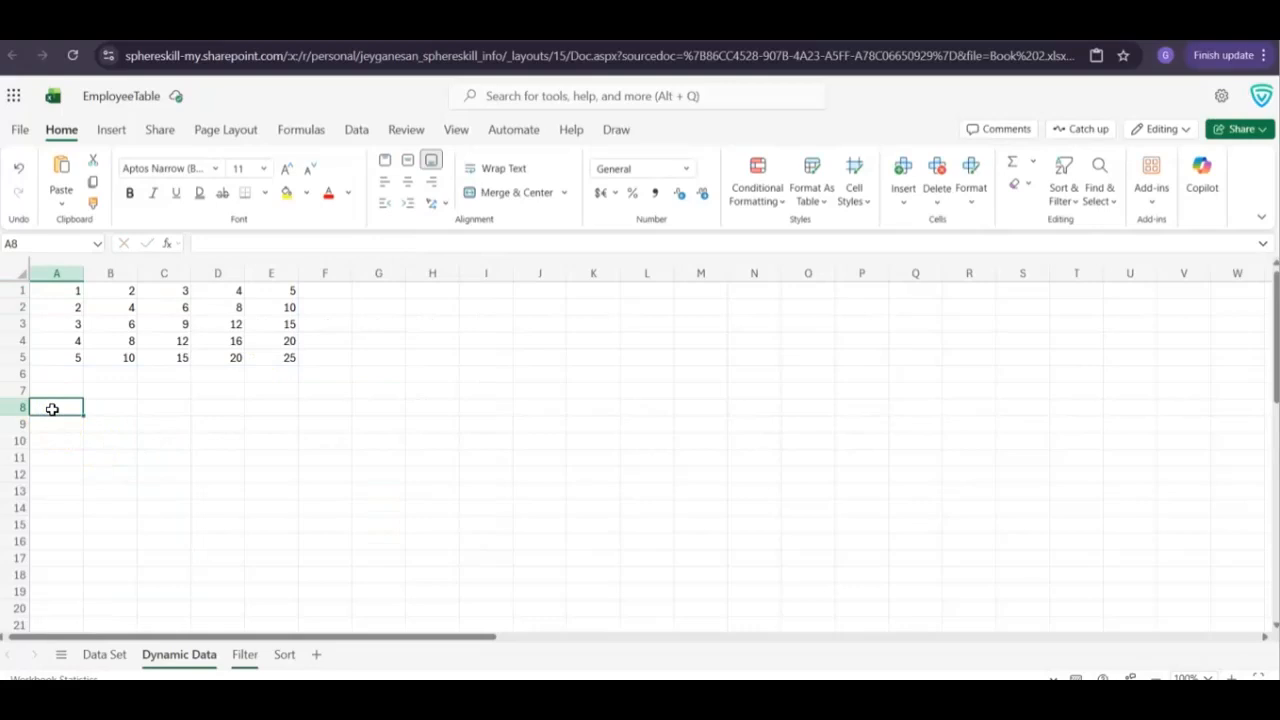
pyautogui.write('CHOOSECAL =CHOOSECOLS(EmployeeTable,2,3,9)')
pyautogui.click(48, 425)
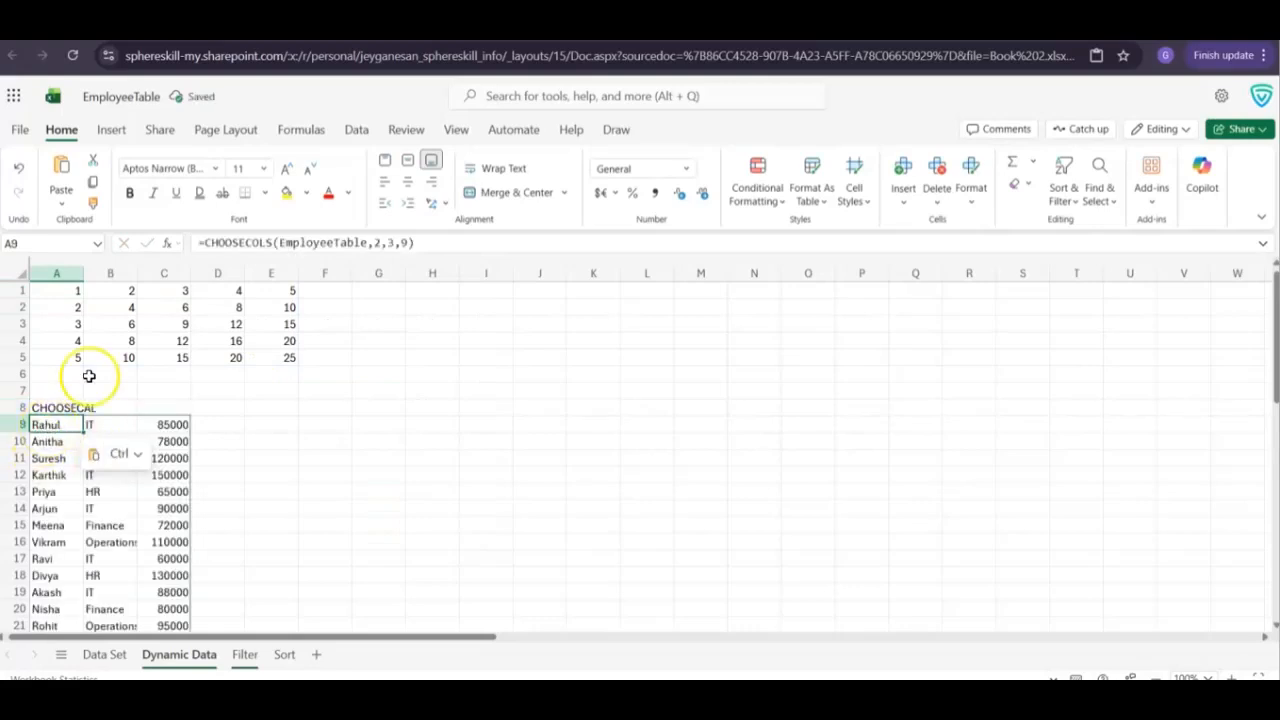
# Correct the label in cell A8 to CHOOSECOL
pyautogui.click(86, 408)
pyautogui.click(60, 407)
pyautogui.doubleClick(59, 407)
pyautogui.press('BackSpace')
pyautogui.press('BackSpace')
pyautogui.write('OL')
pyautogui.press('Return')
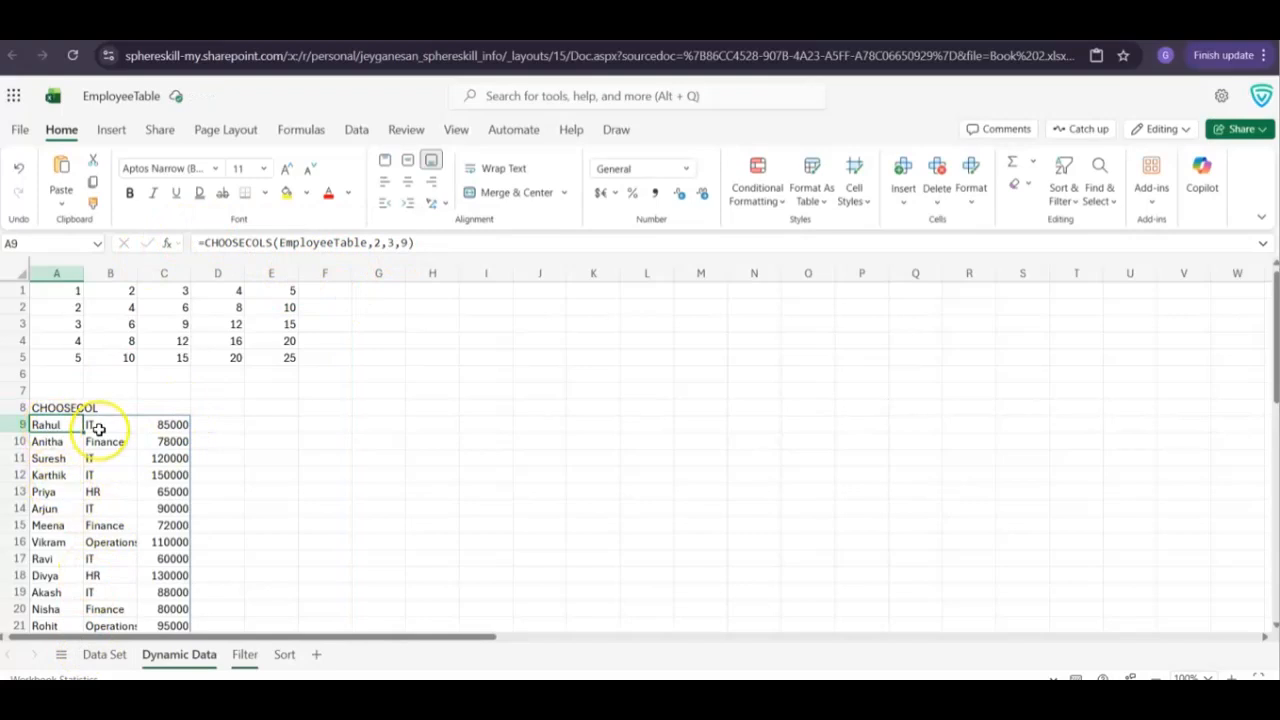
# Compare the CHOOSECOLS result on the Dynamic Data sheet with the EmployeeTable columns on the Data Set sheet, and look over the Filter sheet
pyautogui.click(112, 654)
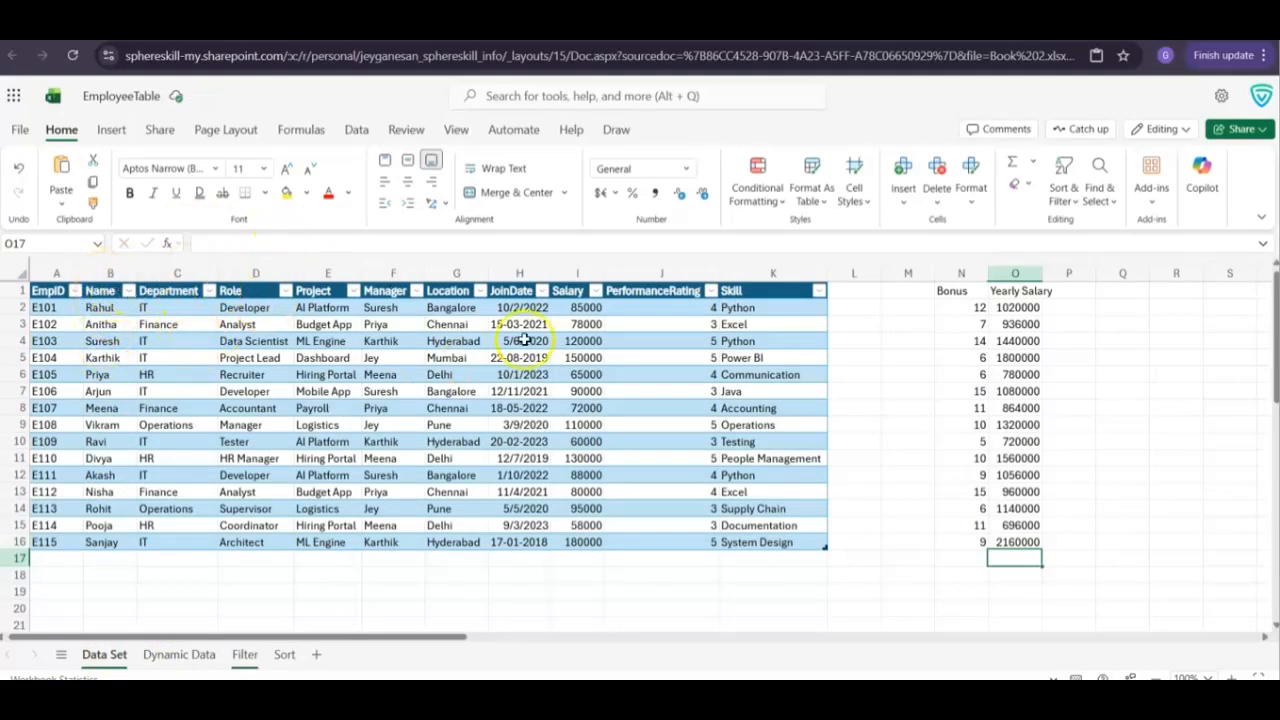
pyautogui.click(245, 654)
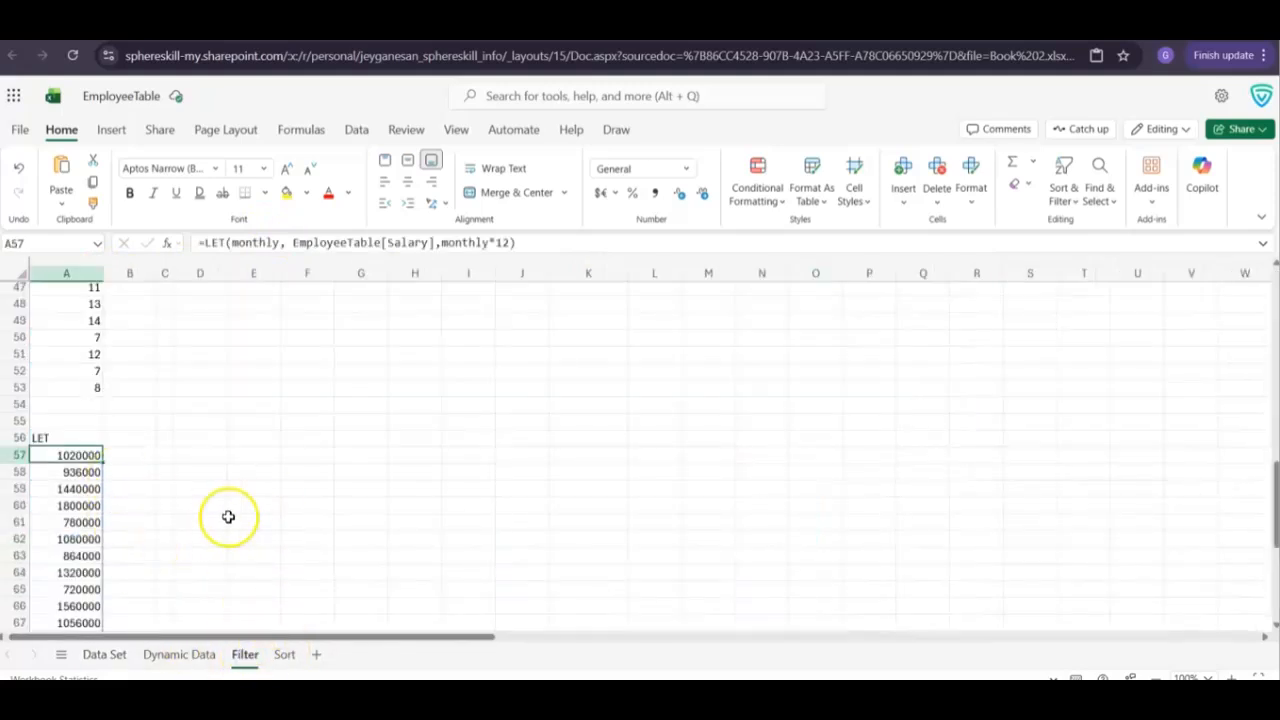
pyautogui.scroll(-3, 229, 517)
pyautogui.click(184, 654)
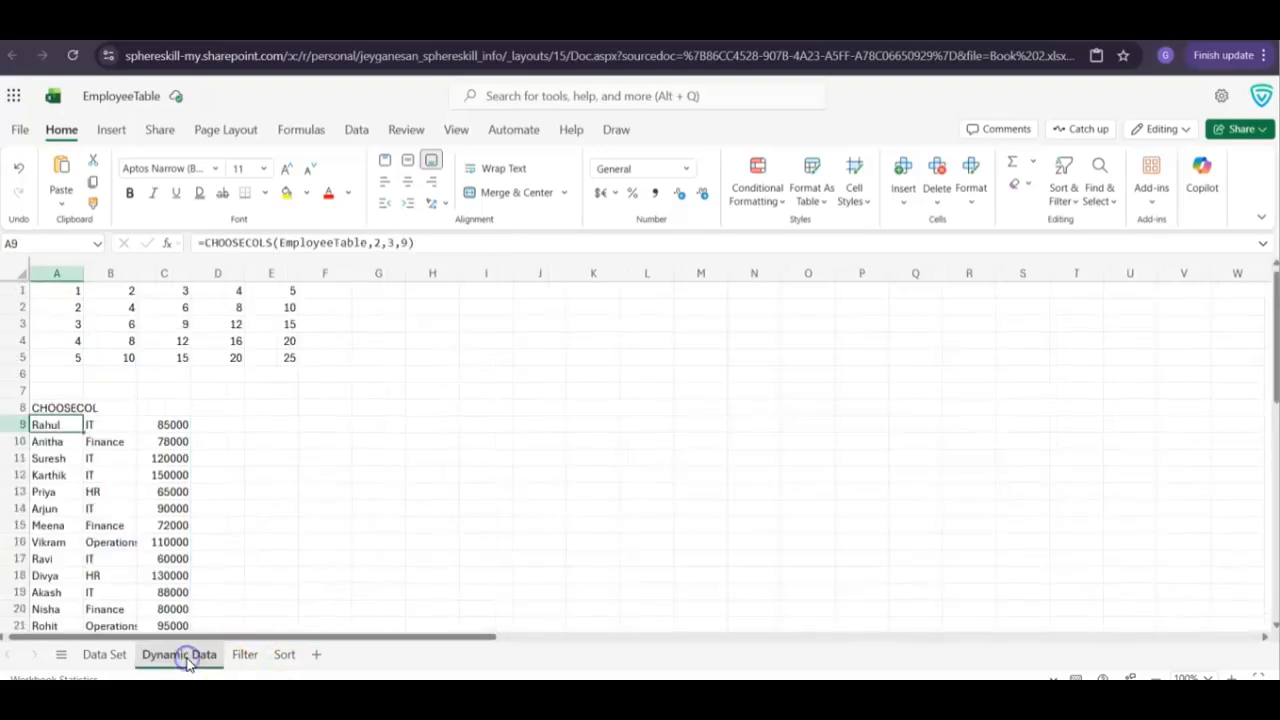
pyautogui.scroll(-2, 136, 420)
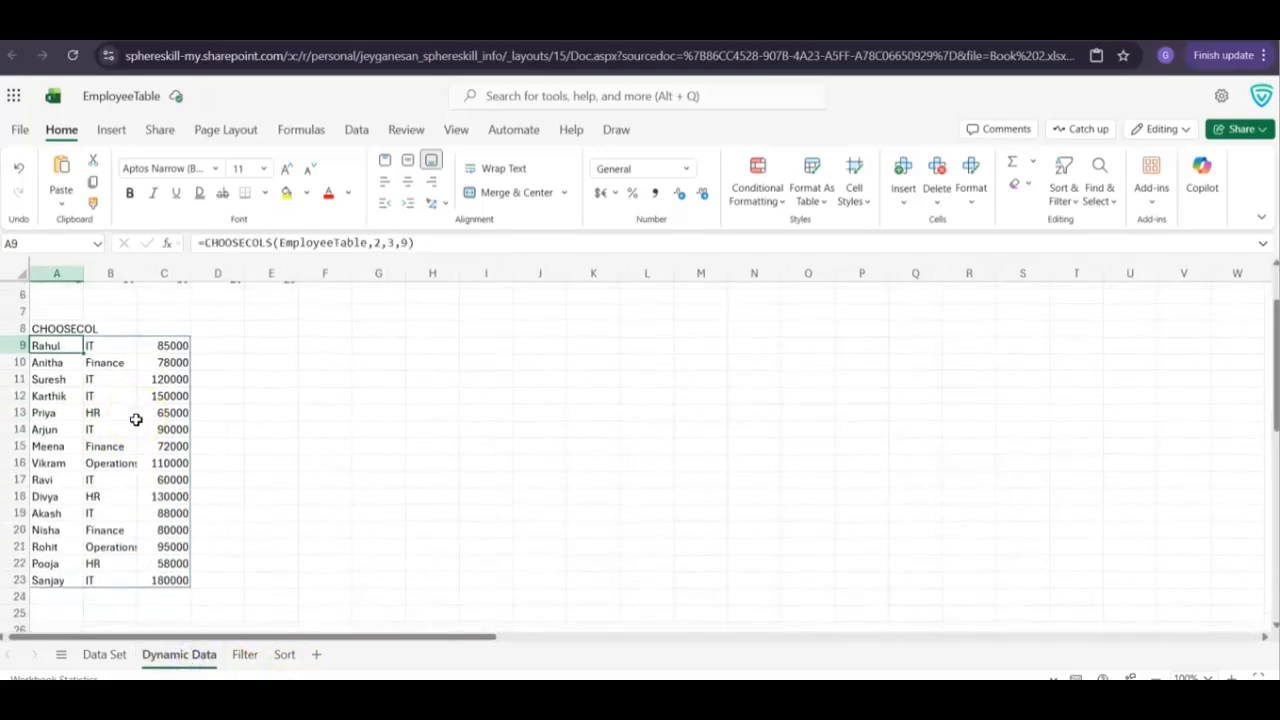
pyautogui.scroll(-1, 128, 392)
pyautogui.click(126, 391)
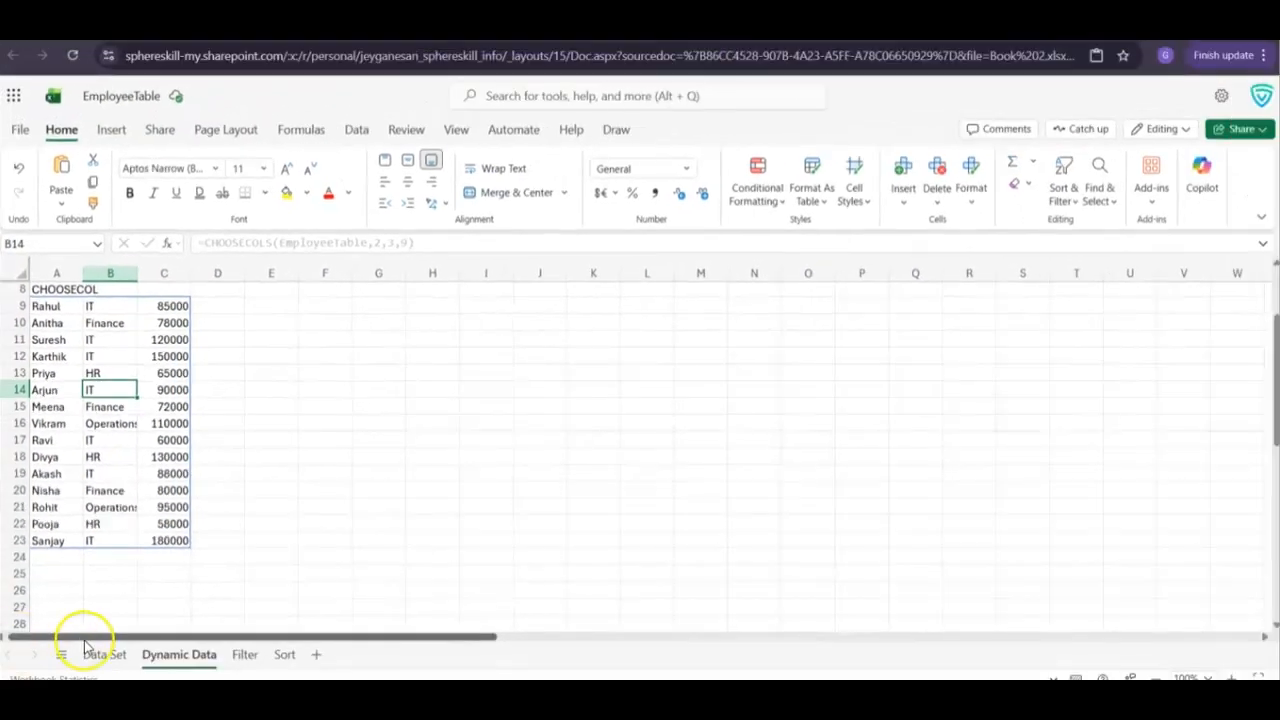
pyautogui.click(90, 653)
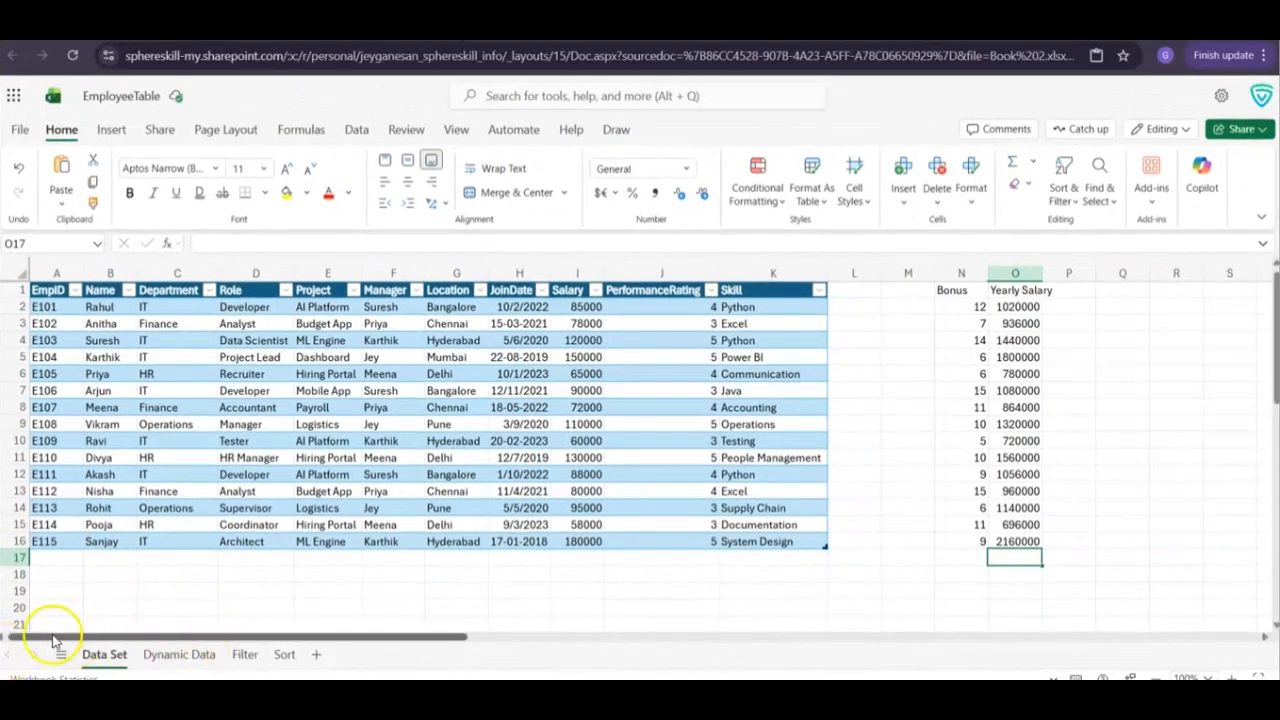
# Label cell A25 of the Dynamic Data sheet DROP and paste =DROP(EmployeeTable,2) into cell A26
pyautogui.click(174, 658)
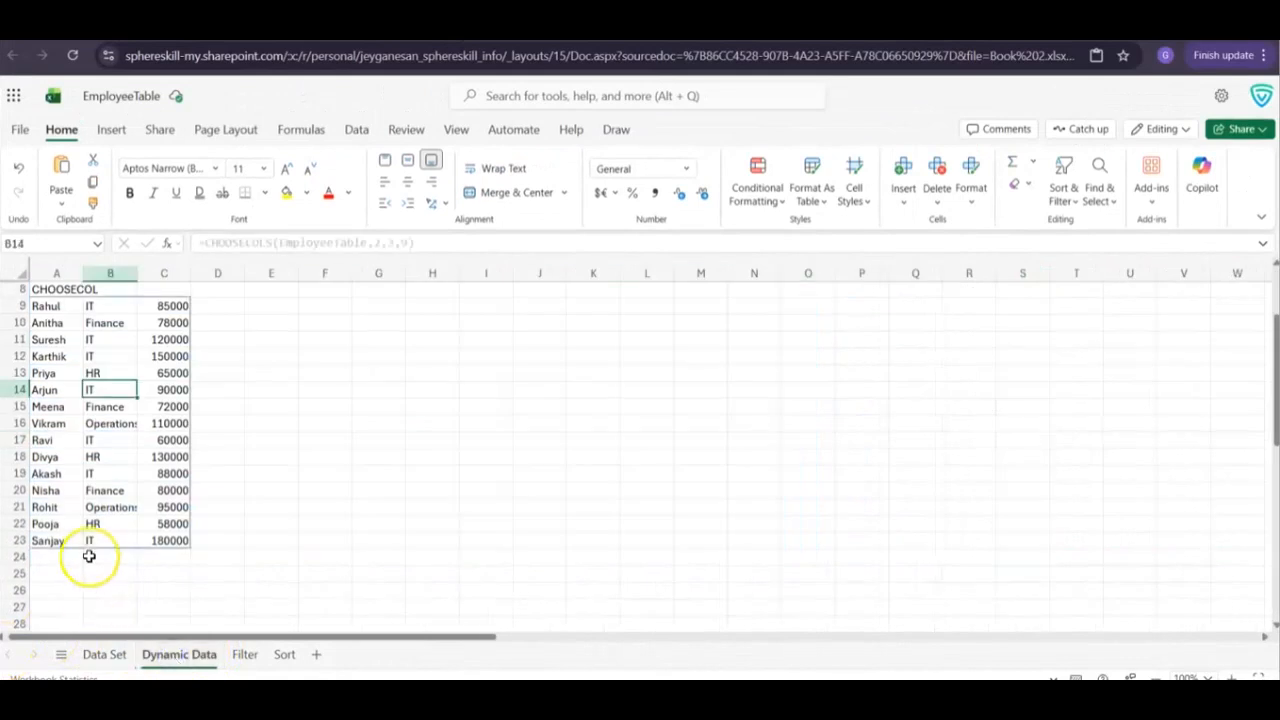
pyautogui.scroll(-5, 91, 543)
pyautogui.click(47, 405)
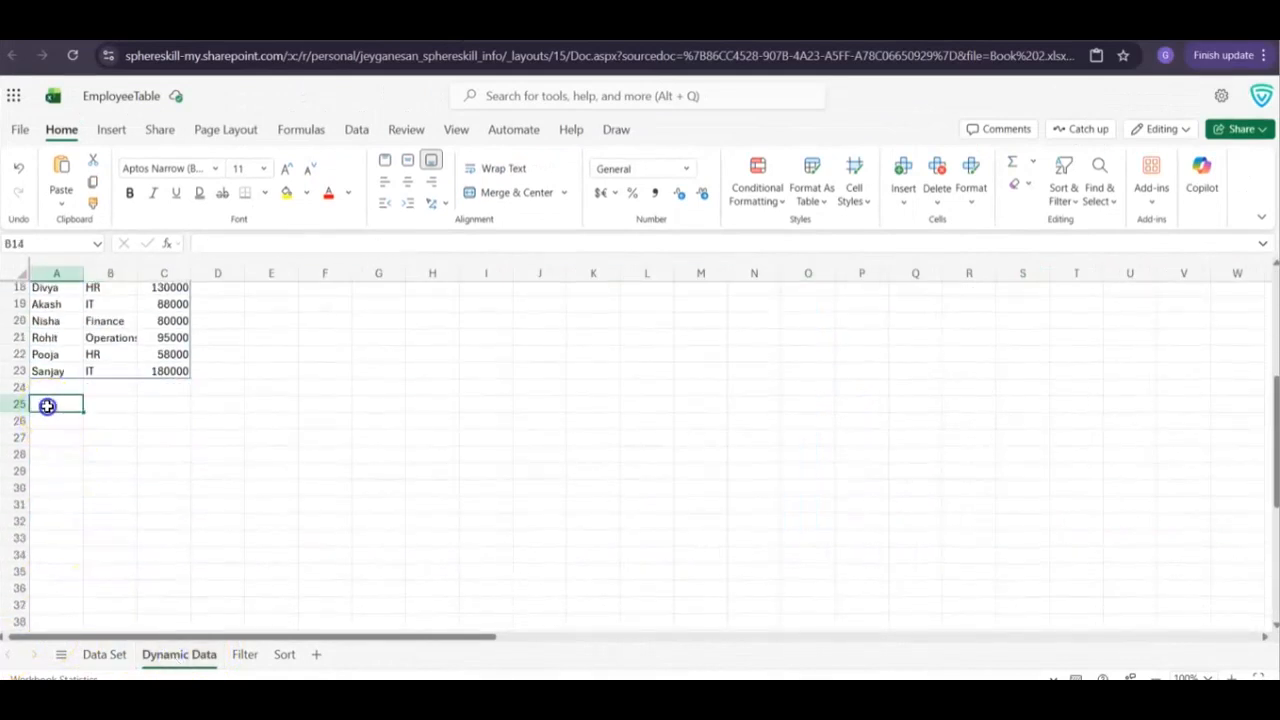
pyautogui.write('DROP')
pyautogui.press('Return')
pyautogui.write('=DROP(EmployeeTable,2)')
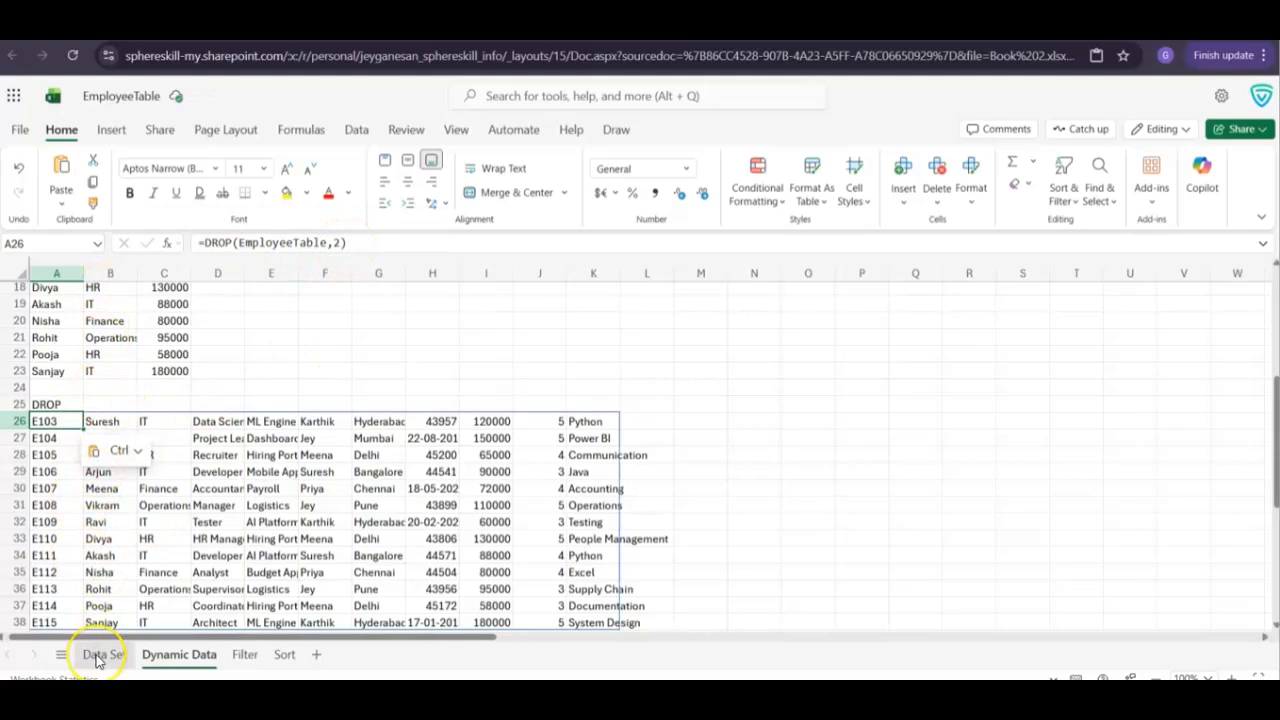
# Compare the DROP result's rows with the first EmployeeTable rows on the Data Set sheet
pyautogui.click(217, 437)
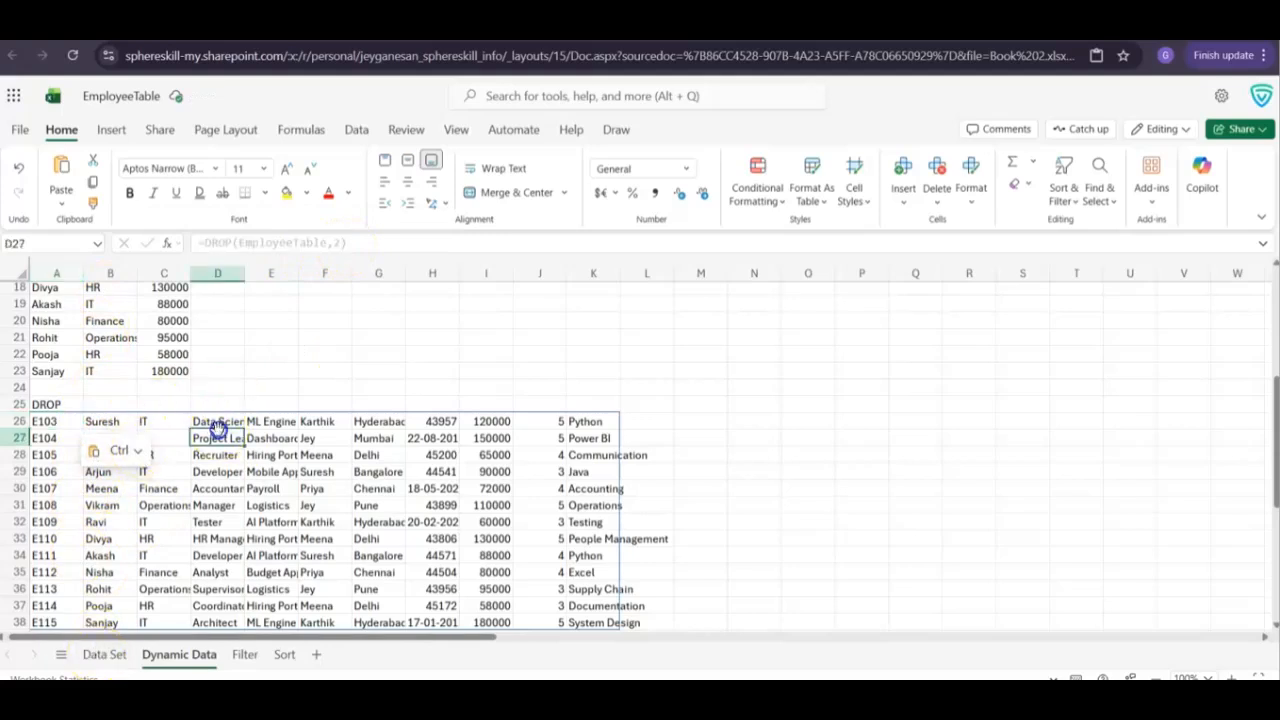
pyautogui.click(44, 438)
pyautogui.scroll(-1, 44, 448)
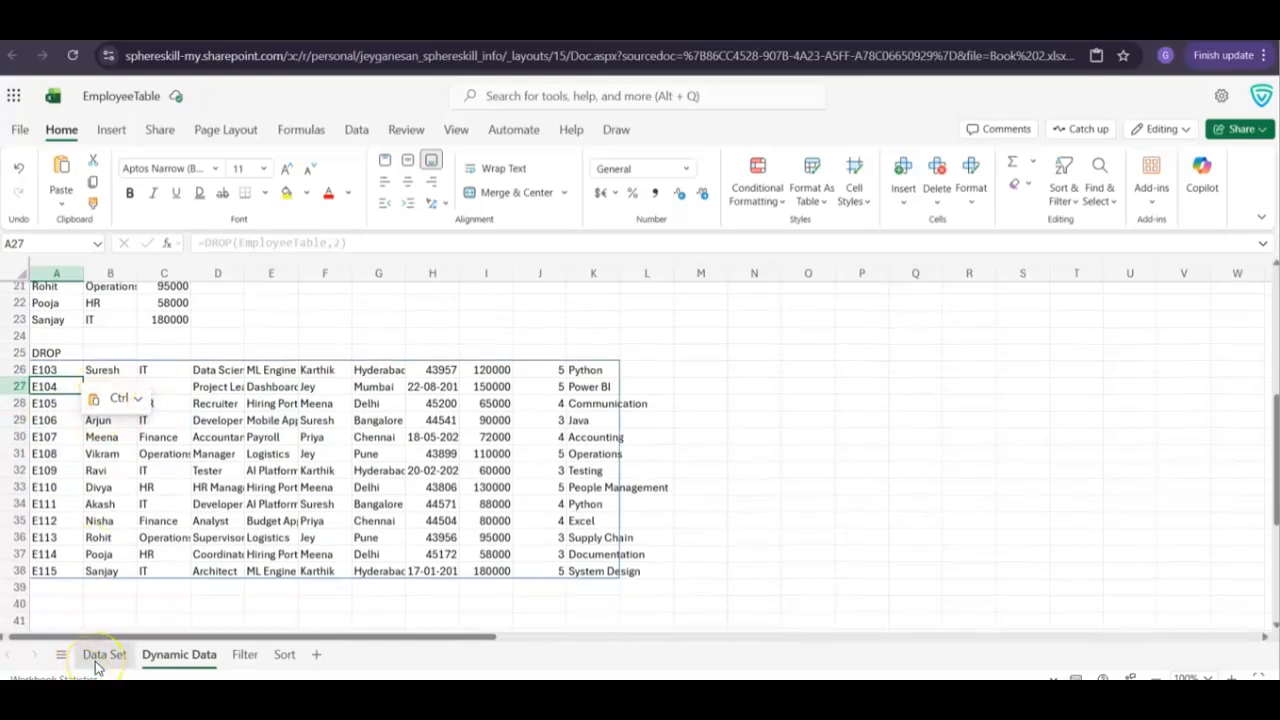
pyautogui.click(95, 655)
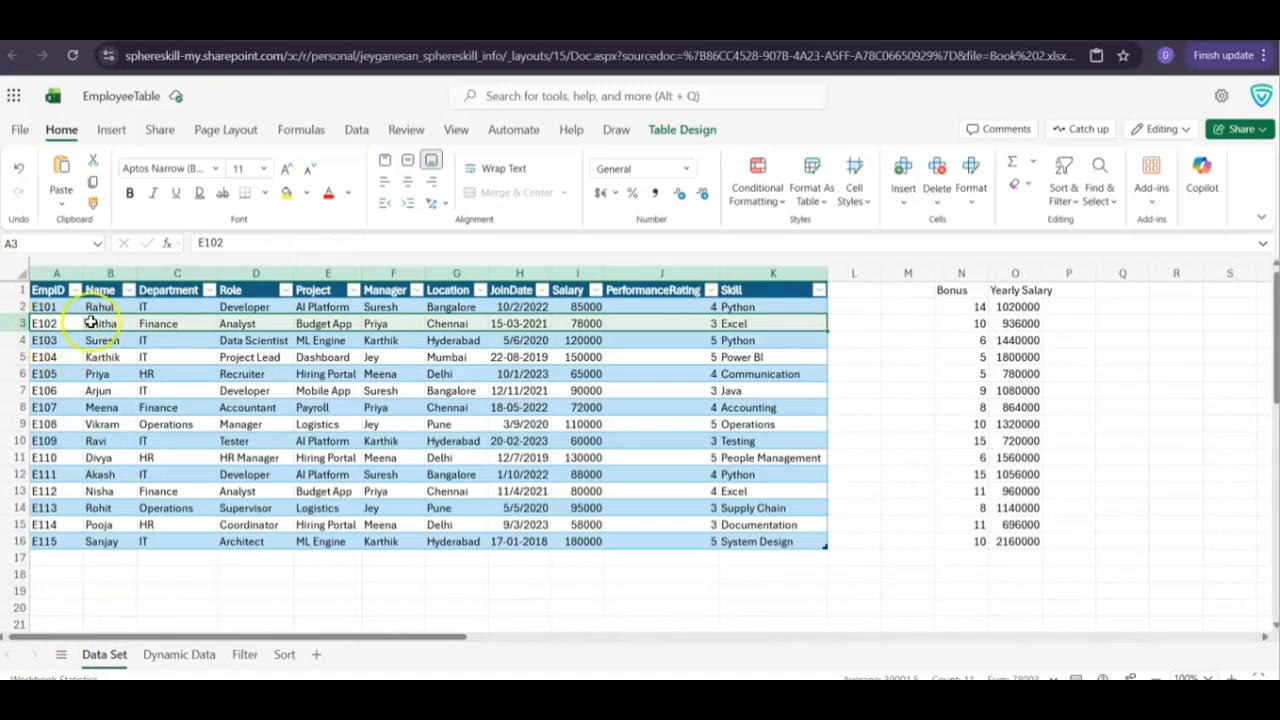
pyautogui.click(180, 655)
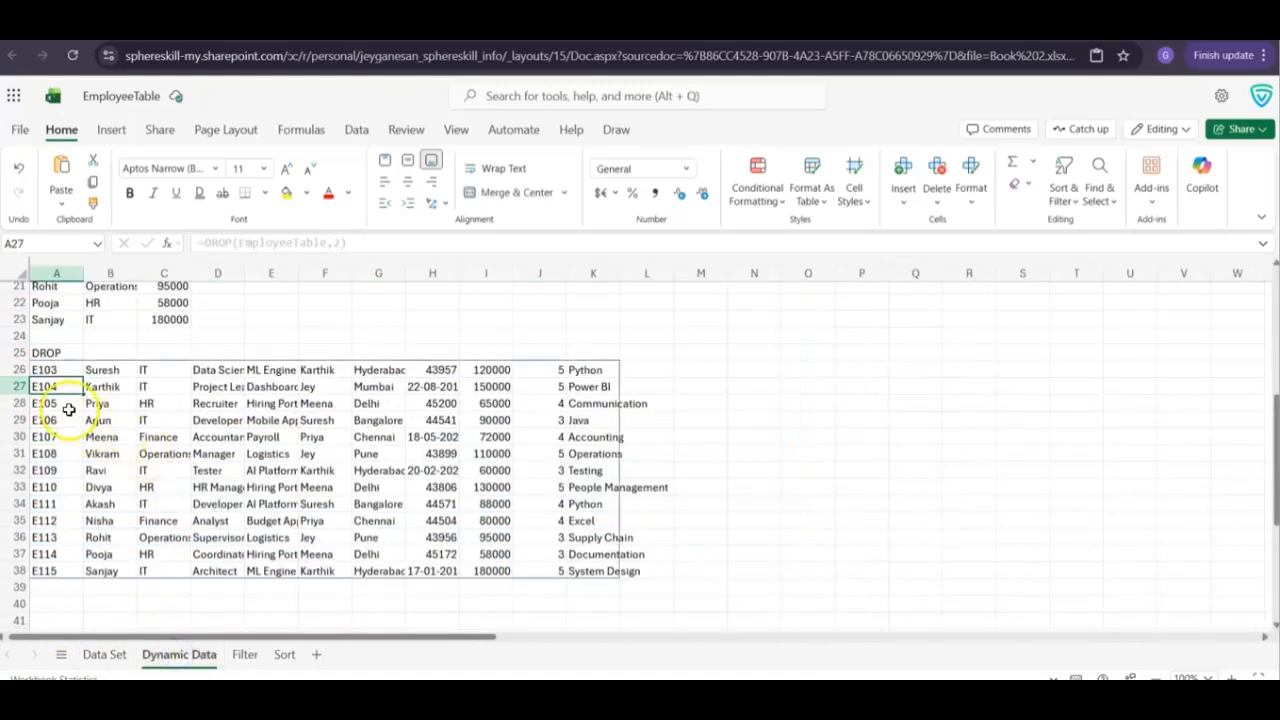
# Examine row 27 of the DROP result, and check which leading EmployeeTable records on the Data Set sheet it leaves out
pyautogui.click(19, 386)
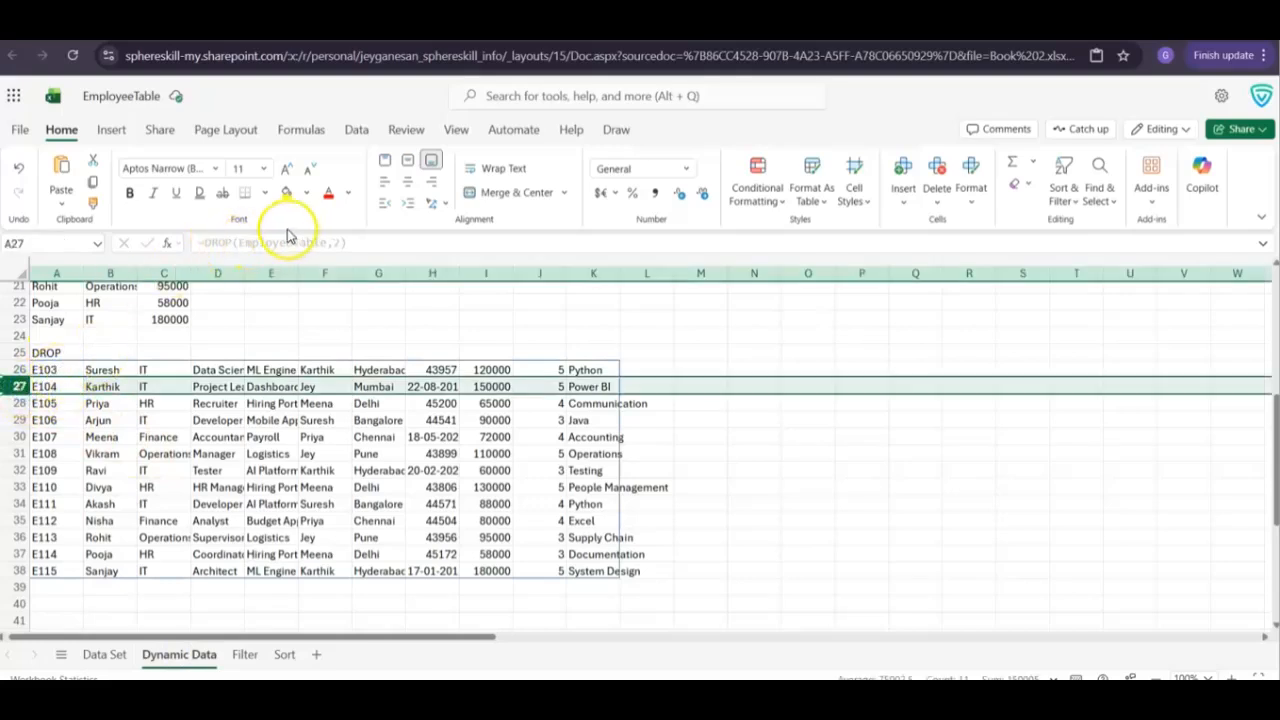
pyautogui.scroll(-2, 228, 335)
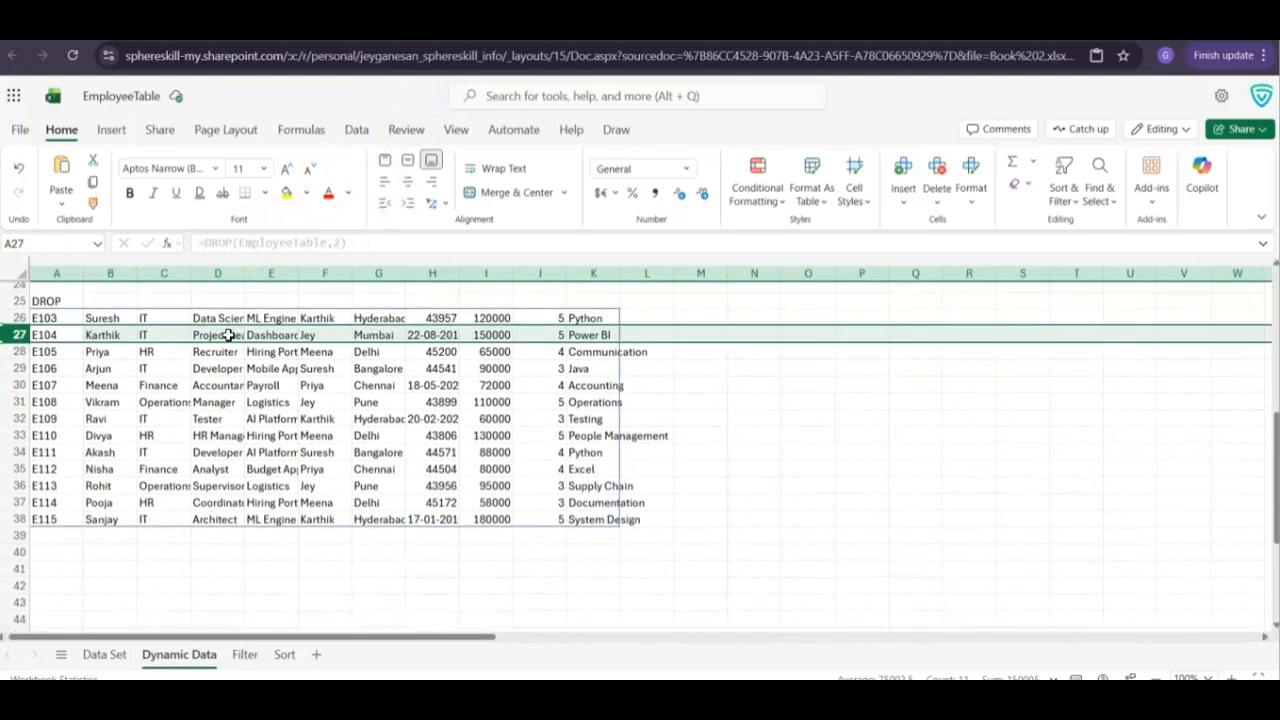
pyautogui.scroll(5, 123, 360)
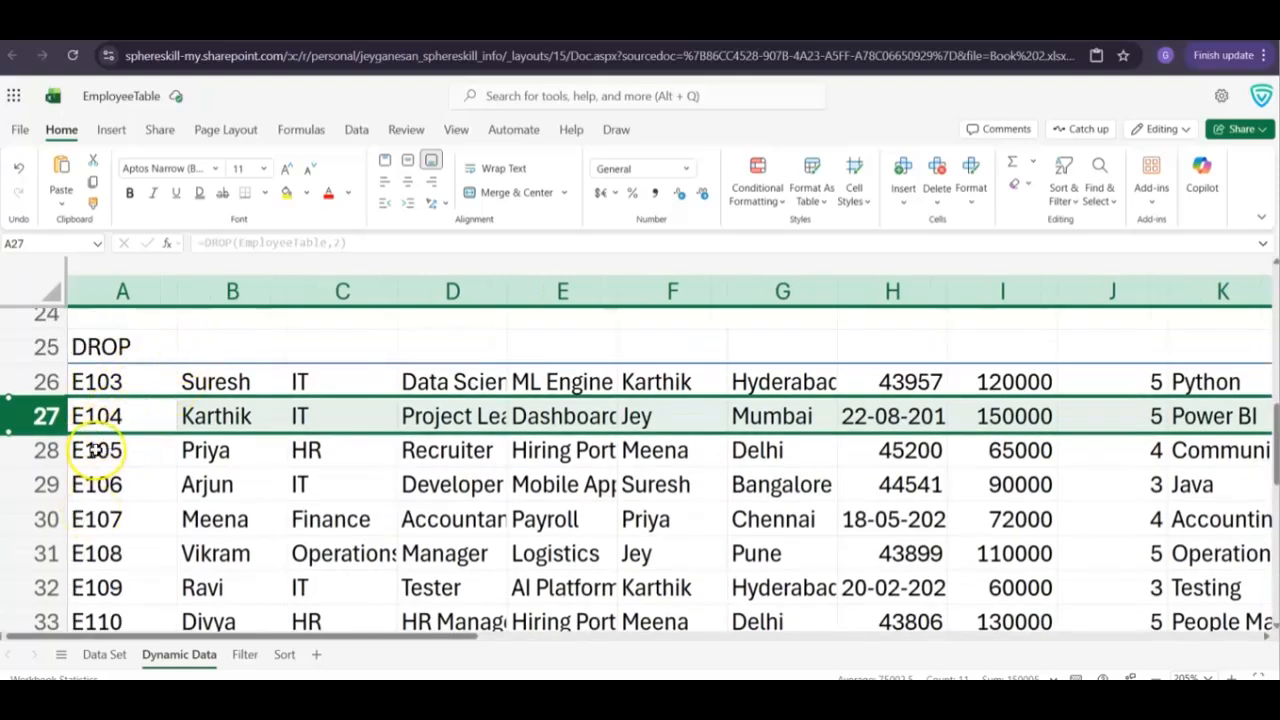
pyautogui.scroll(-5, 93, 450)
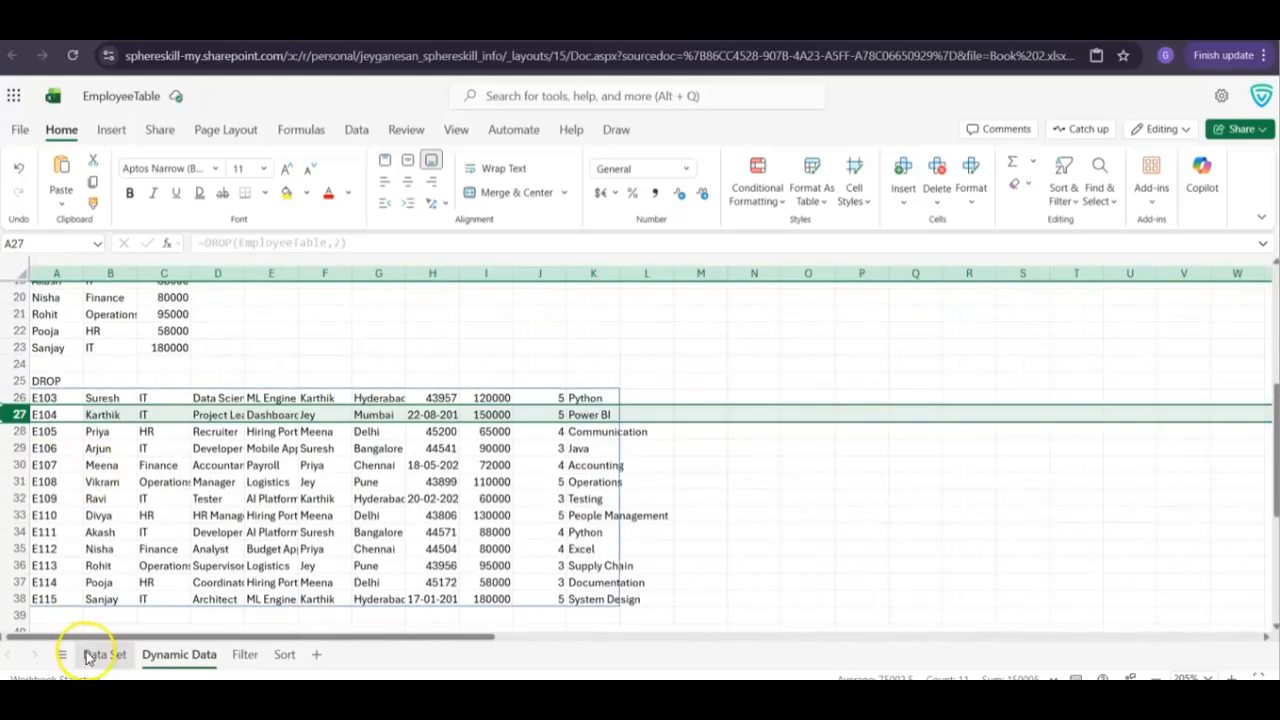
pyautogui.click(88, 655)
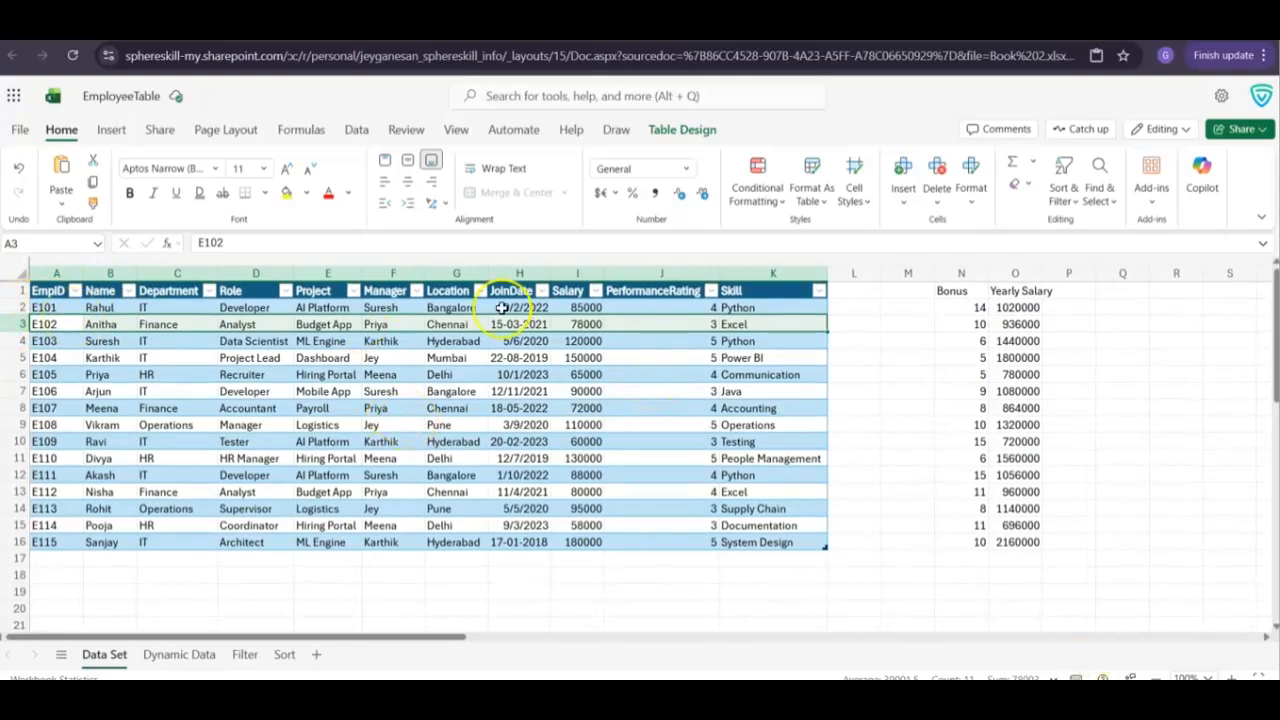
pyautogui.scroll(5, 110, 350)
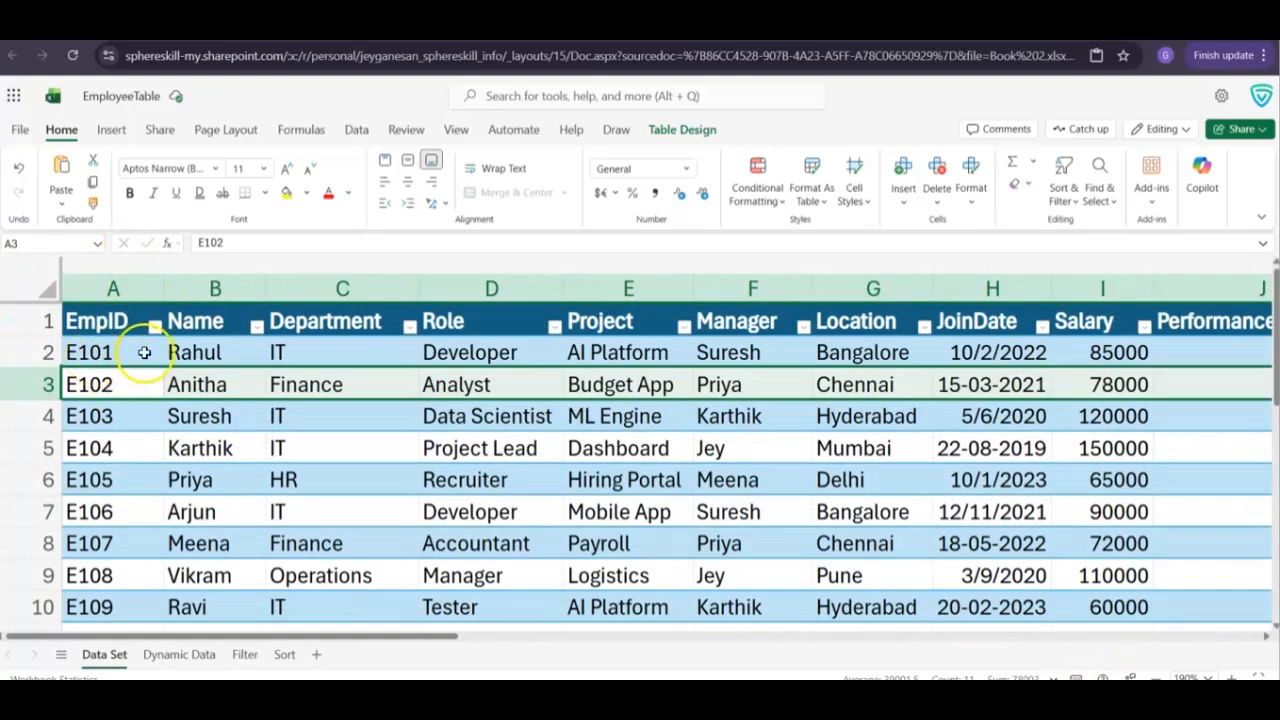
# Return to the Dynamic Data sheet and inspect the row-count argument of the DROP formula
pyautogui.click(195, 654)
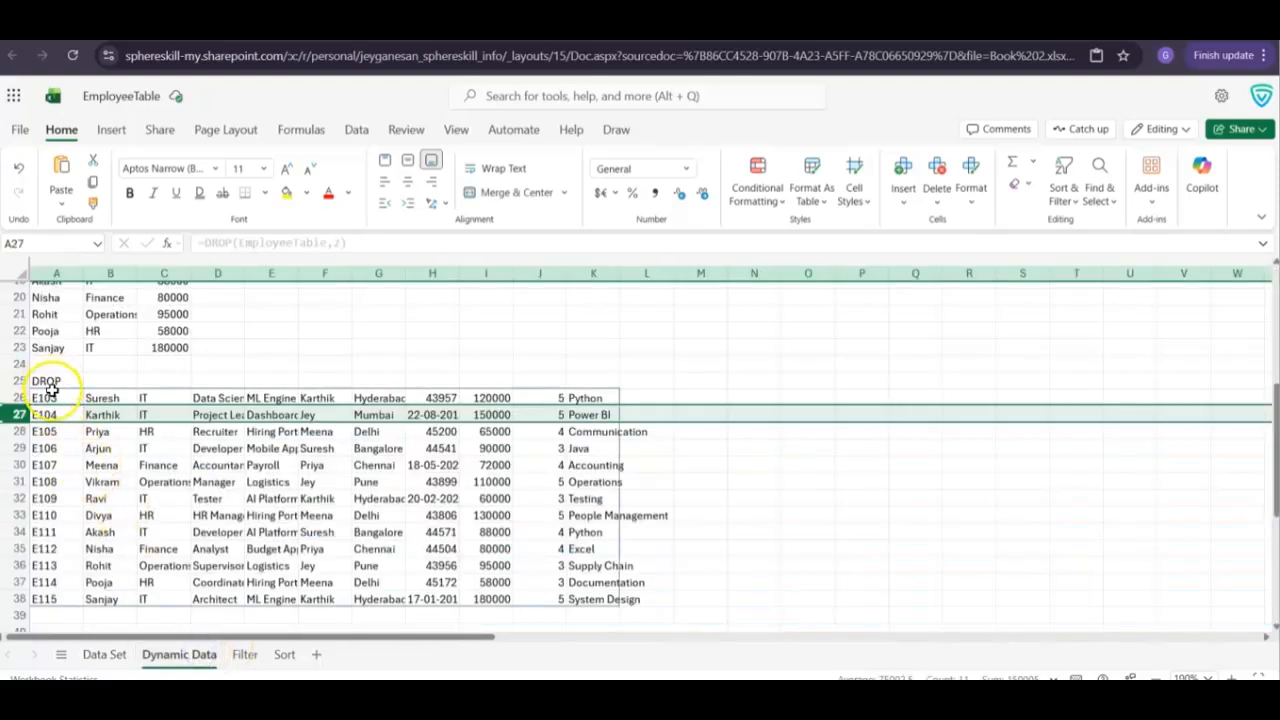
pyautogui.click(338, 242)
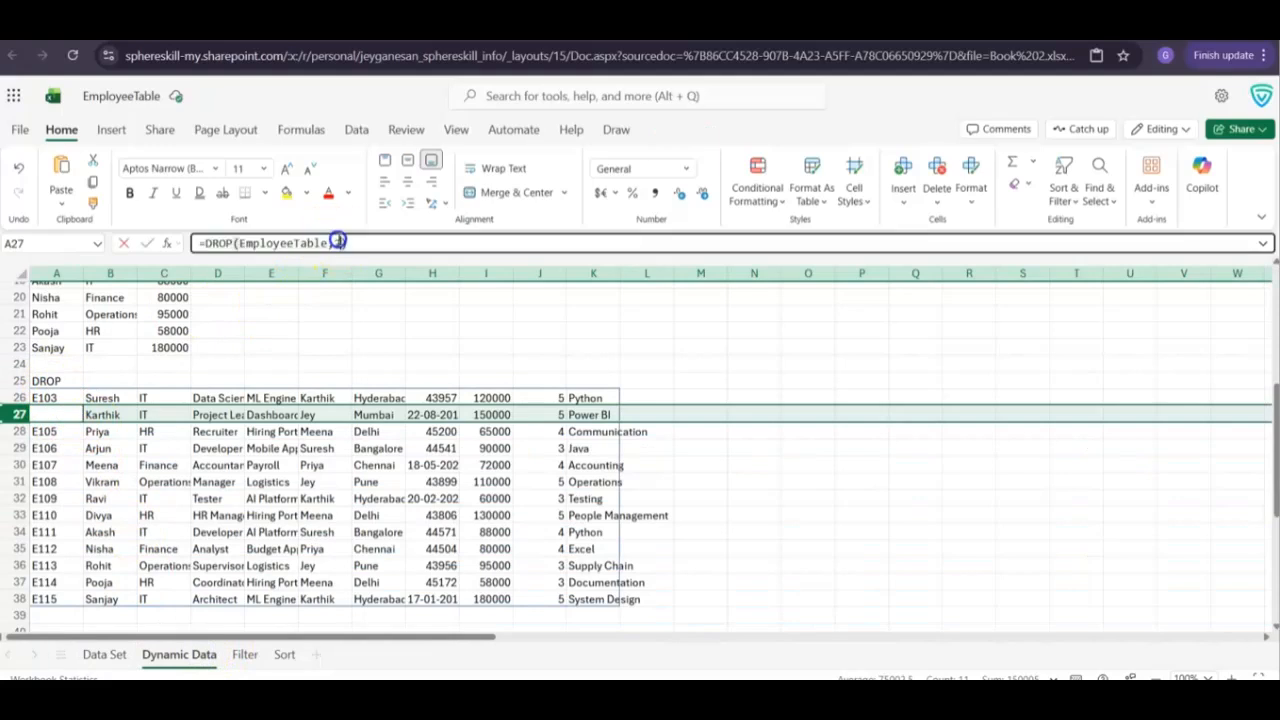
pyautogui.doubleClick(336, 242)
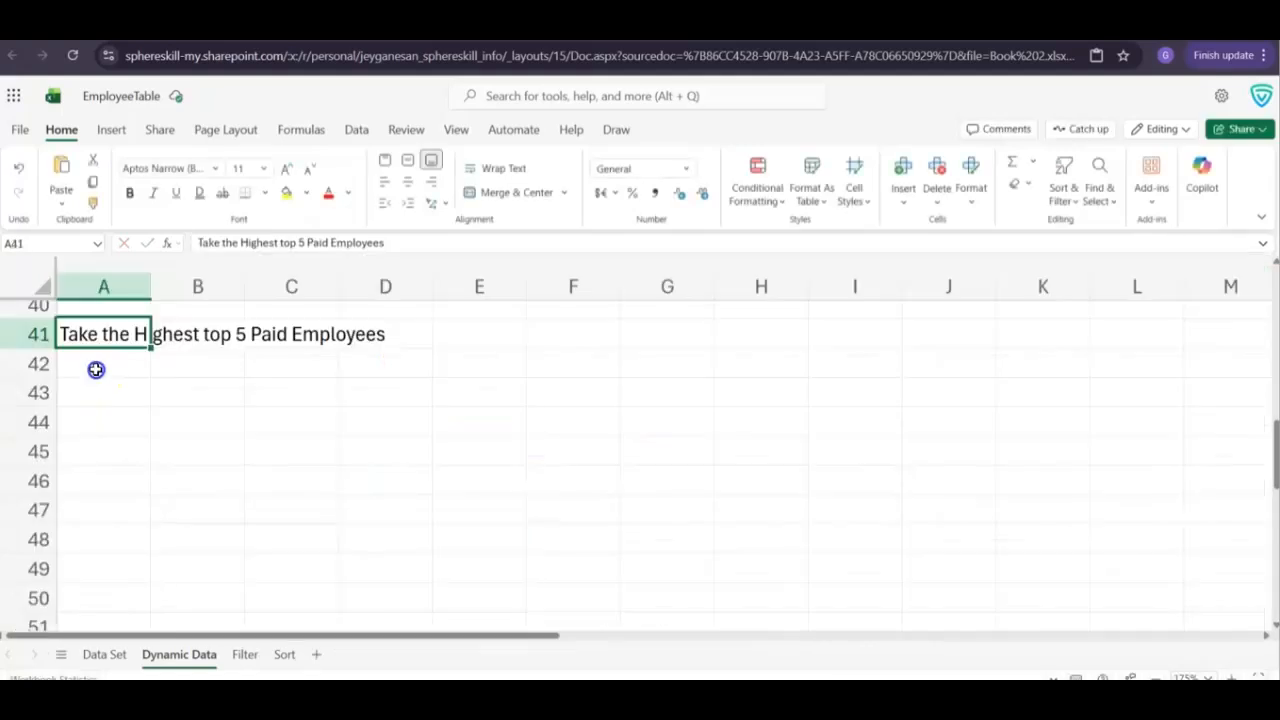
# Paste =TAKE(SORT(EmployeeTable,9,-1),5) into cell A42 below the highest-paid employees label, and inspect the salary column and the formula
pyautogui.click(96, 368)
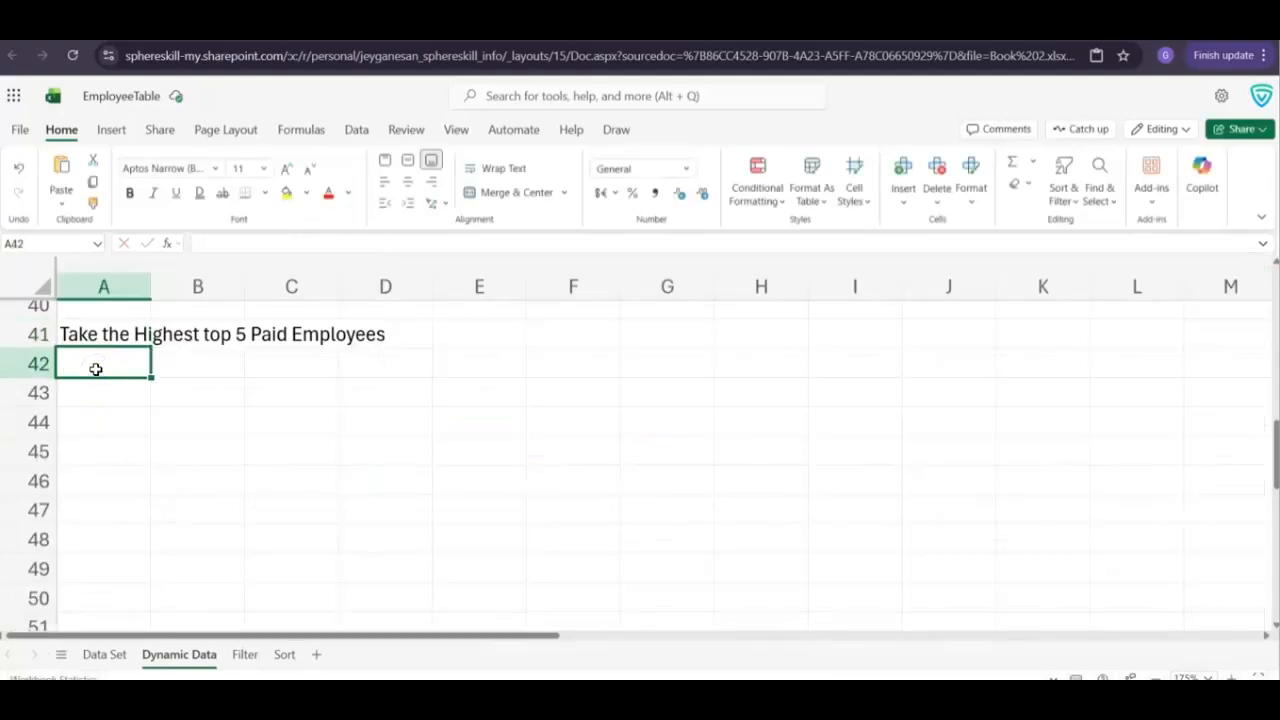
pyautogui.write('=TAKE(SORT(EmployeeTable,9,-1),5)')
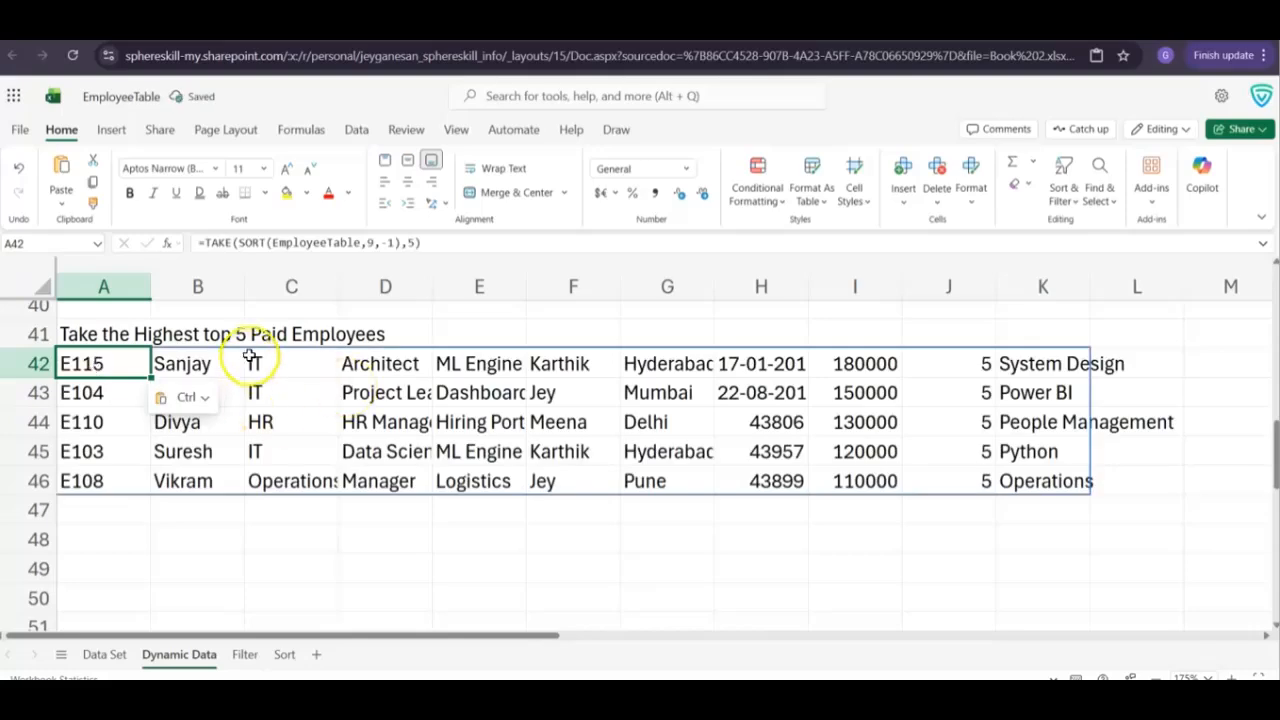
pyautogui.click(869, 363)
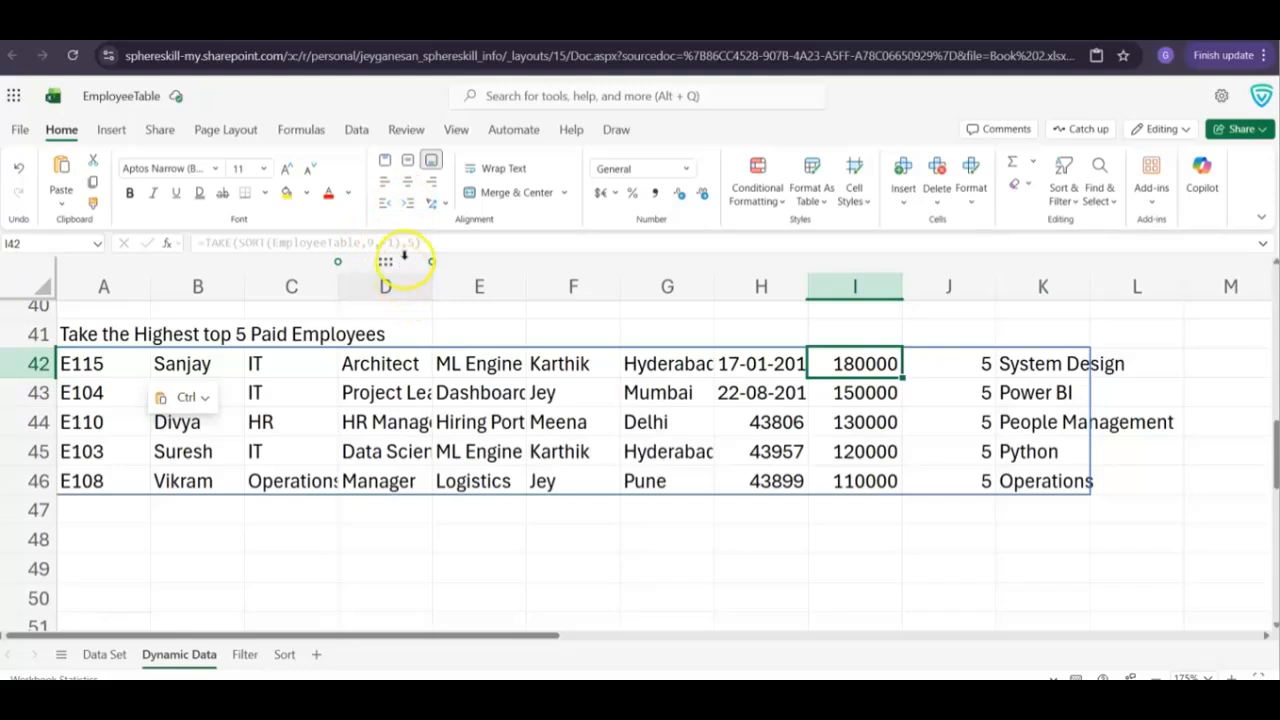
pyautogui.moveTo(416, 246)
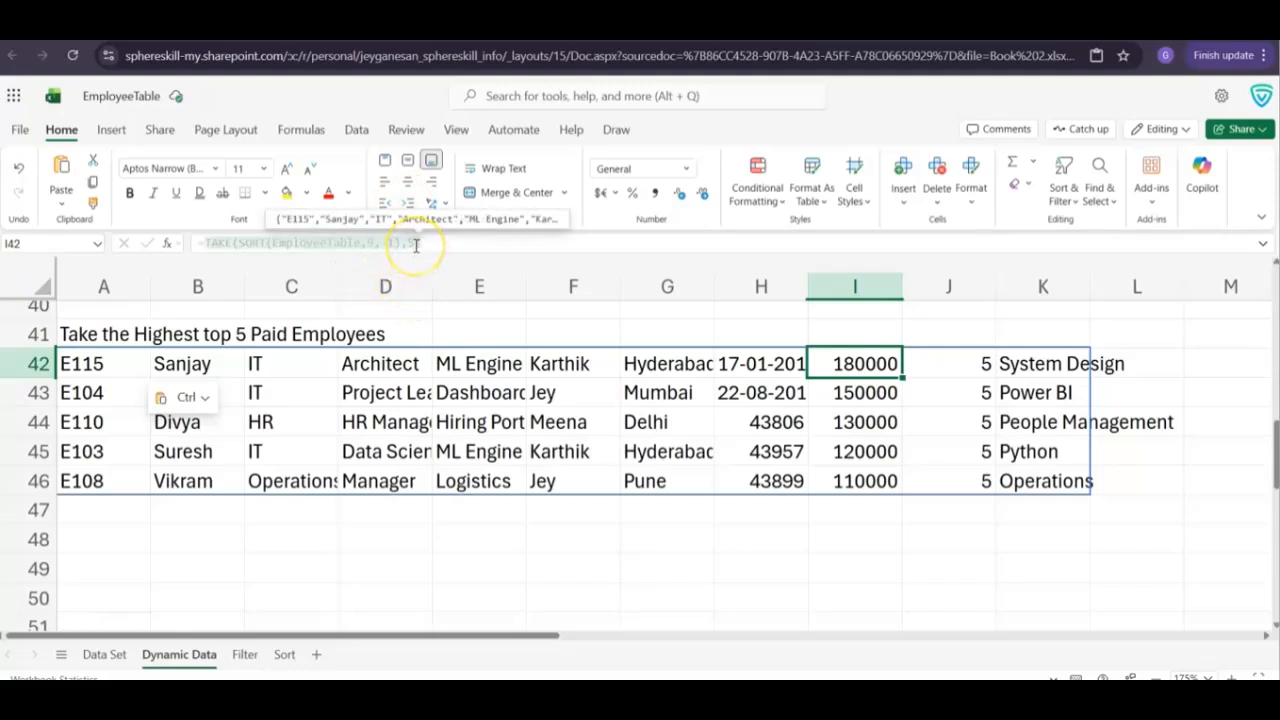